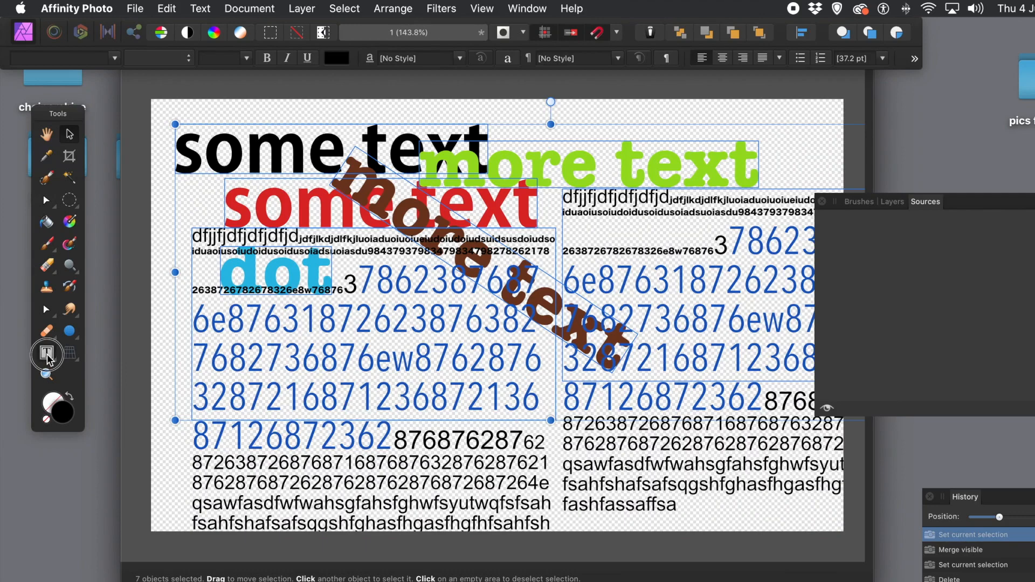
# Bring the floating Sources panel fully into view over the canvas and check which Studio panels are enabled.
pyautogui.click(47, 359)
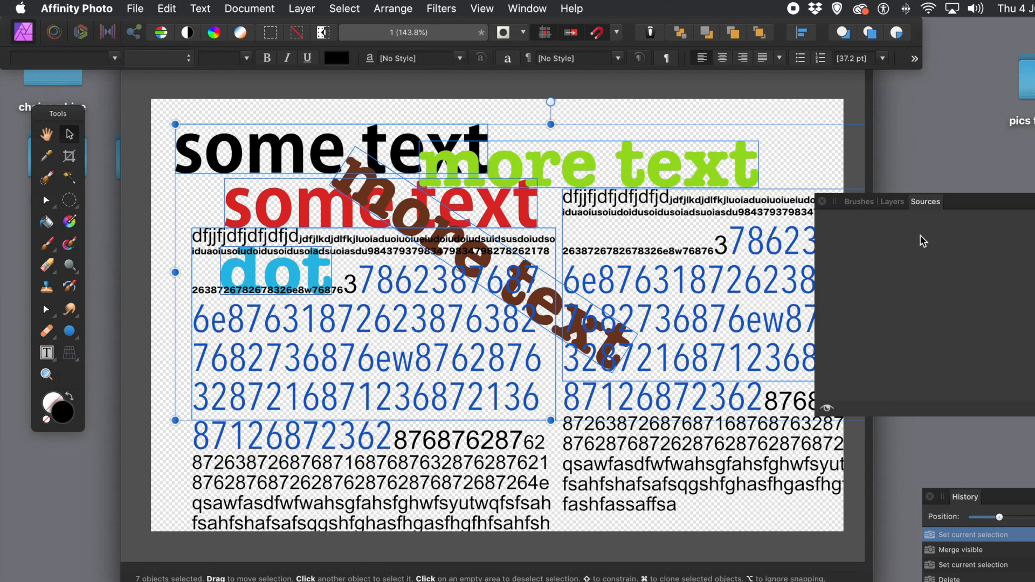
pyautogui.moveTo(970, 205); pyautogui.dragTo(777, 202)
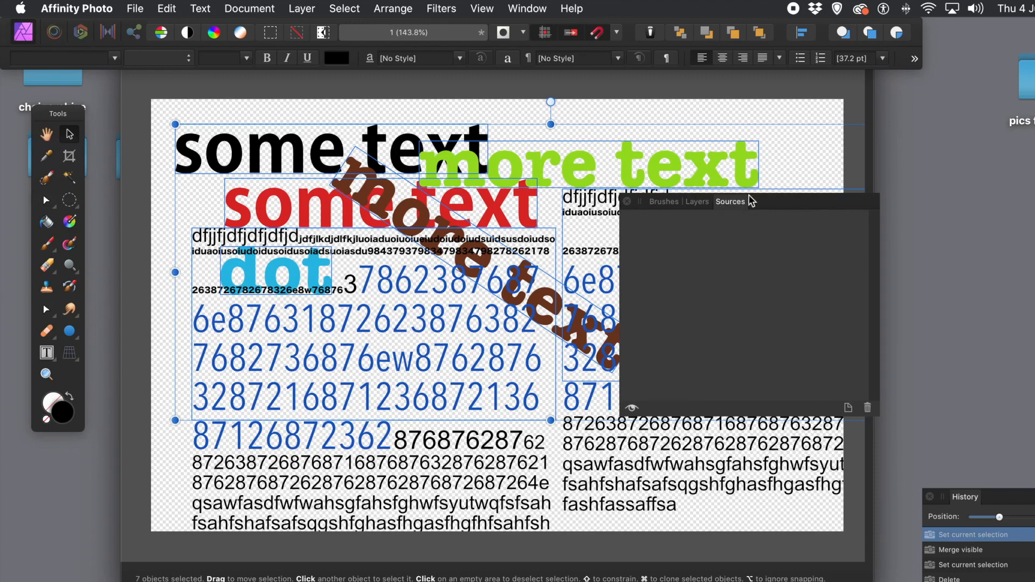
pyautogui.click(475, 9)
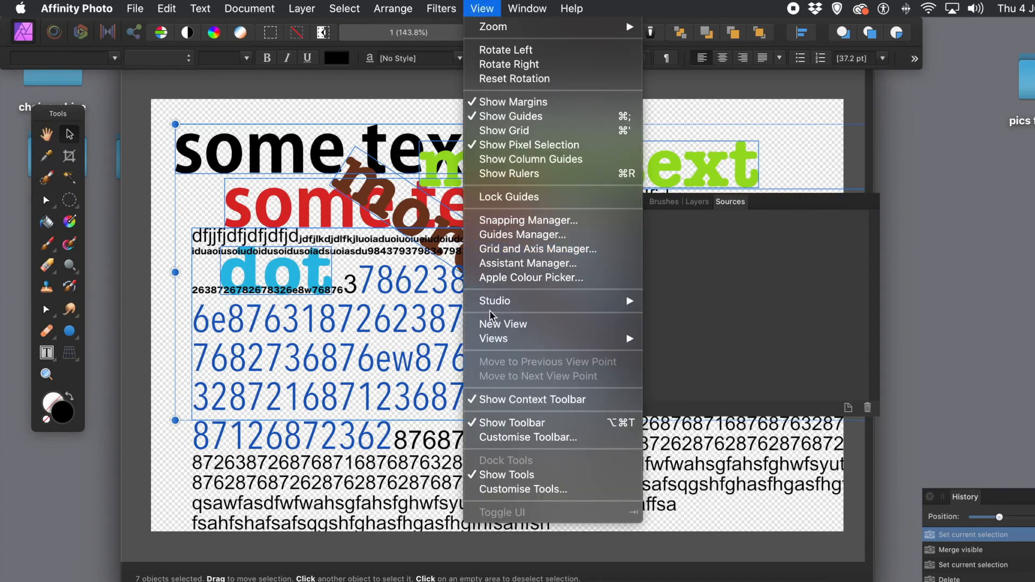
pyautogui.moveTo(494, 308)
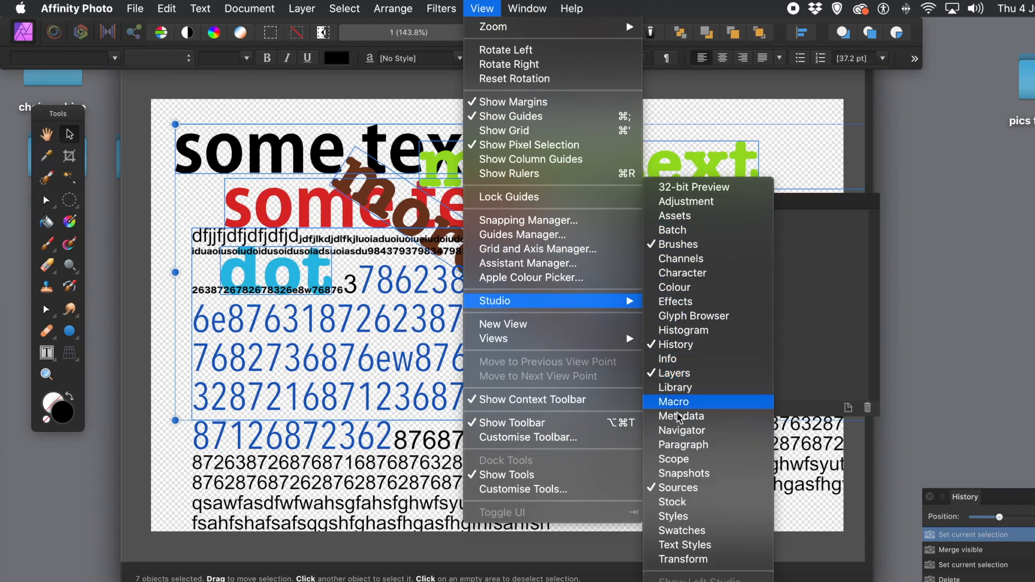
pyautogui.click(817, 294)
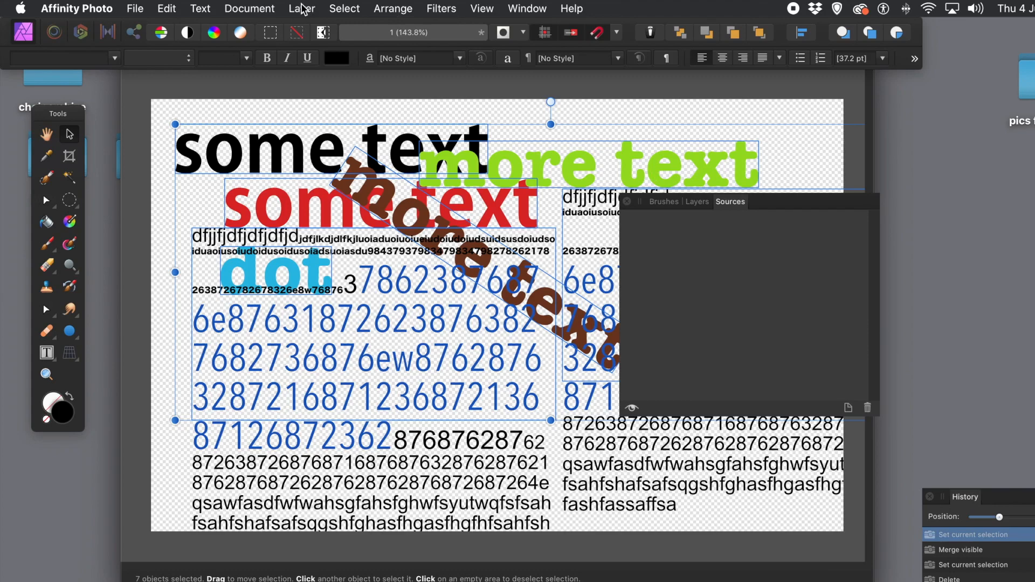
# Merge all visible text layers into a new pixel layer.
pyautogui.click(698, 203)
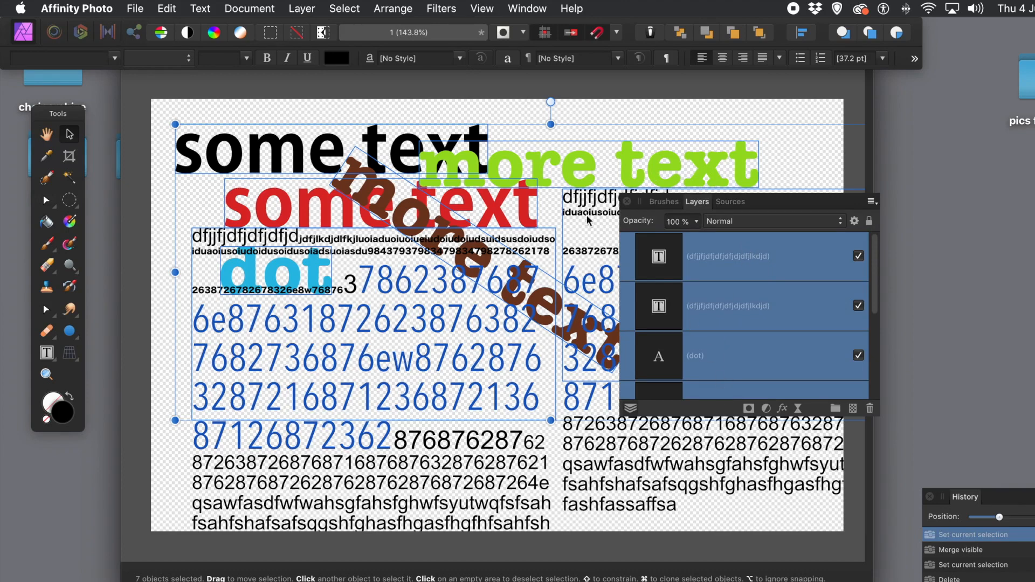
pyautogui.click(298, 9)
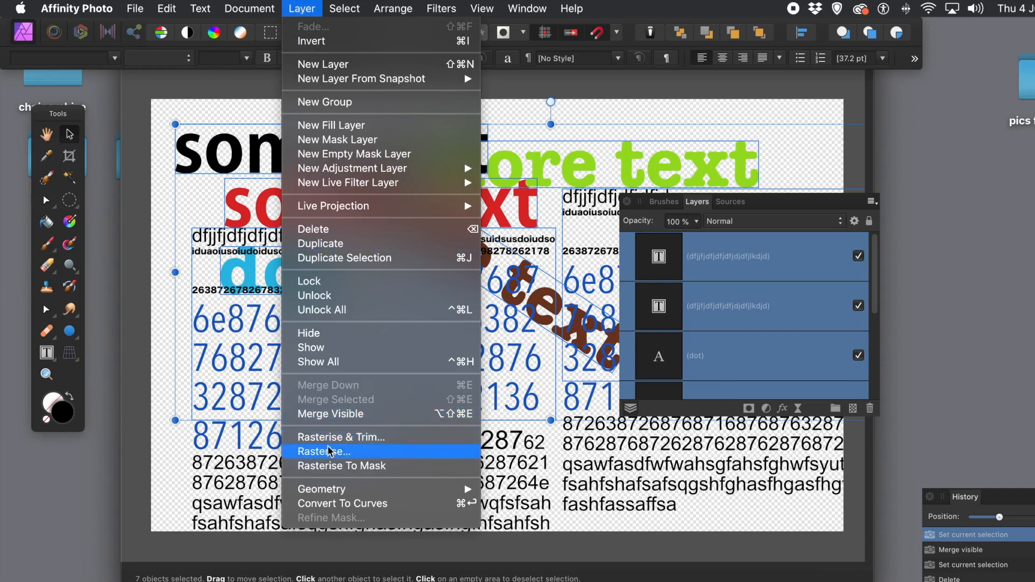
pyautogui.click(339, 419)
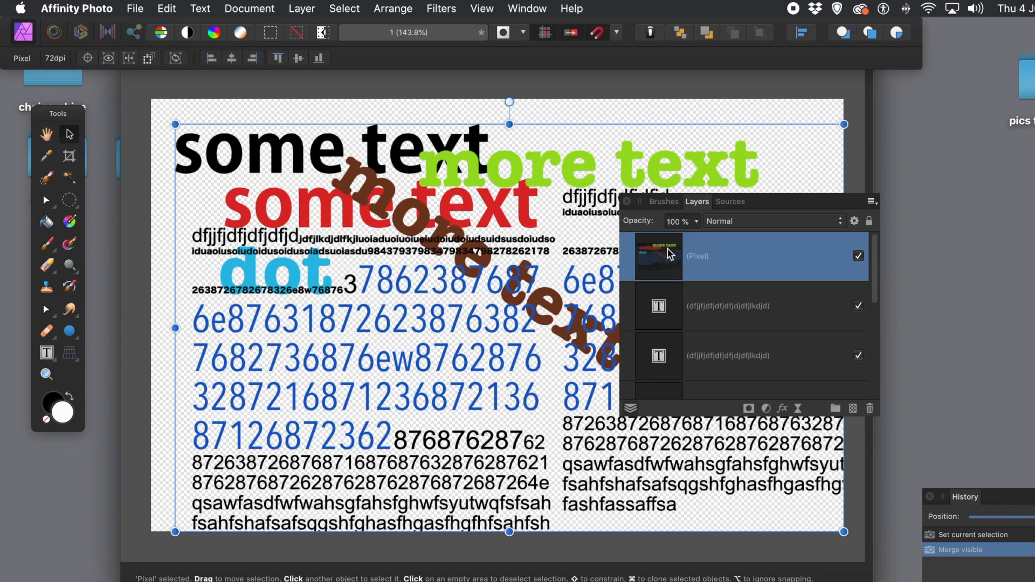
# Delete all the original text layers beneath the merged pixel layer.
pyautogui.click(788, 314)
pyautogui.moveTo(875, 301); pyautogui.dragTo(877, 398)
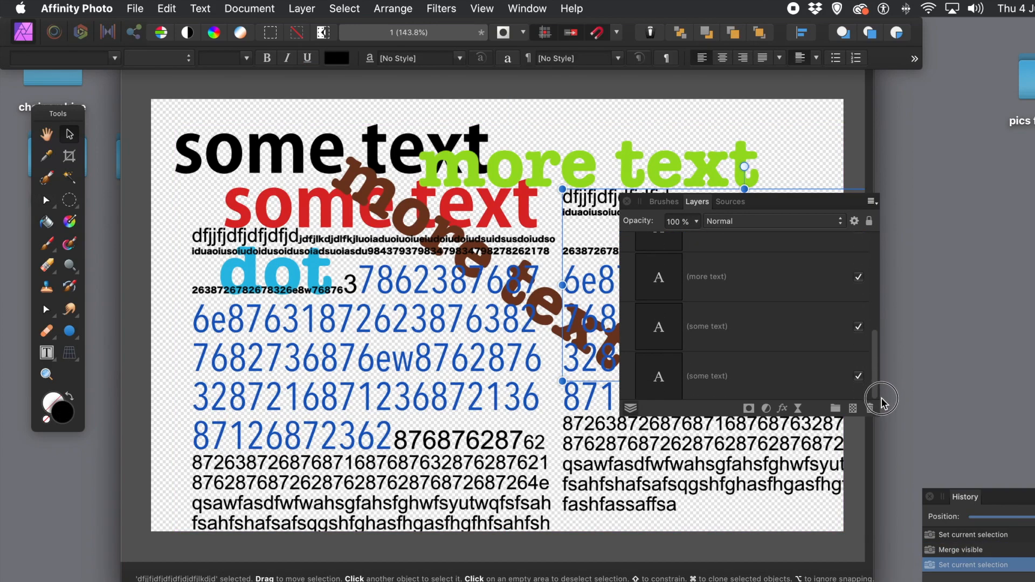
pyautogui.keyDown('shift'); pyautogui.click(754, 377); pyautogui.keyUp('shift')
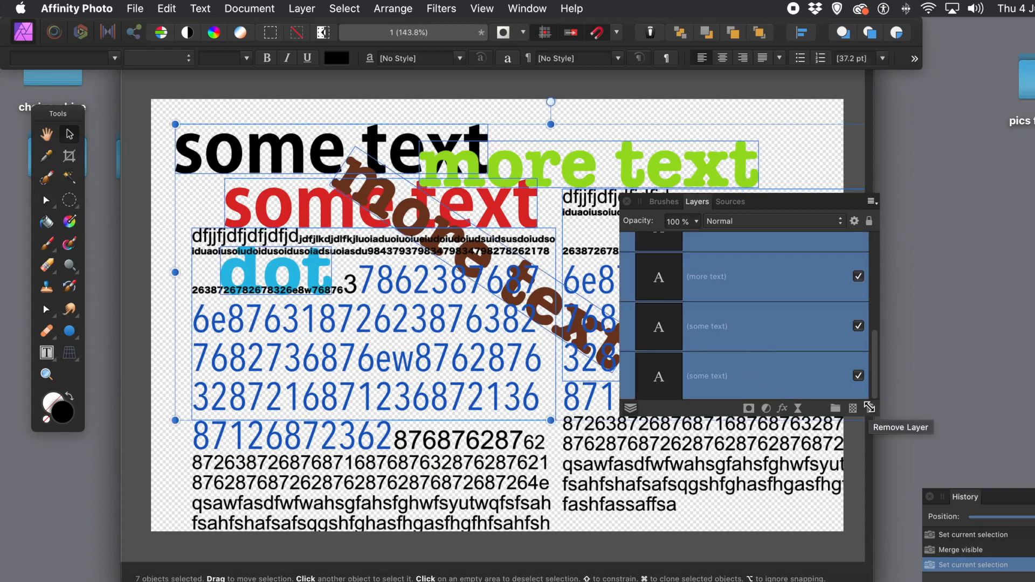
pyautogui.click(869, 407)
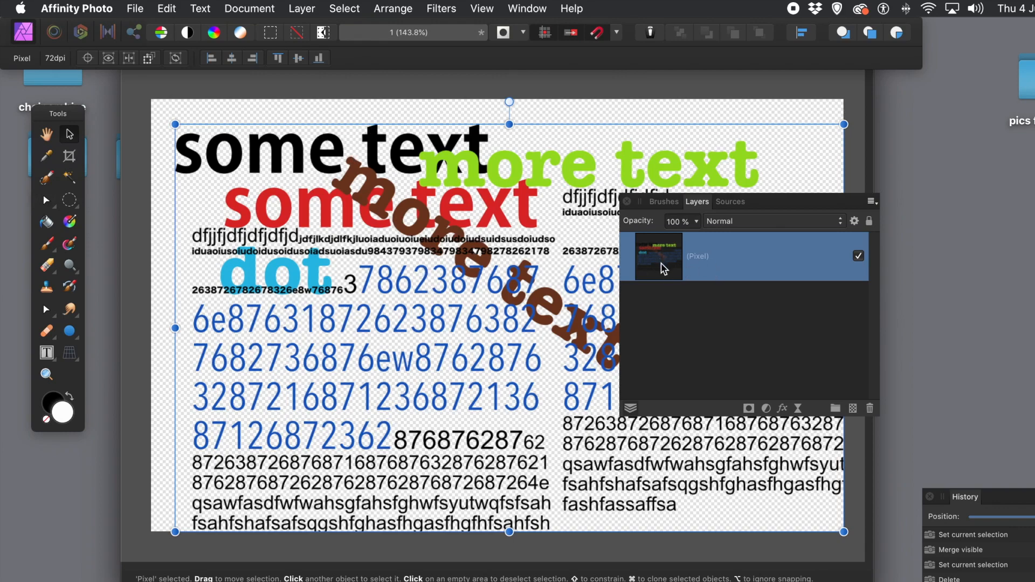
# Add the merged pixel layer as a source and move the Sources panel aside to uncover more of the canvas.
pyautogui.click(729, 203)
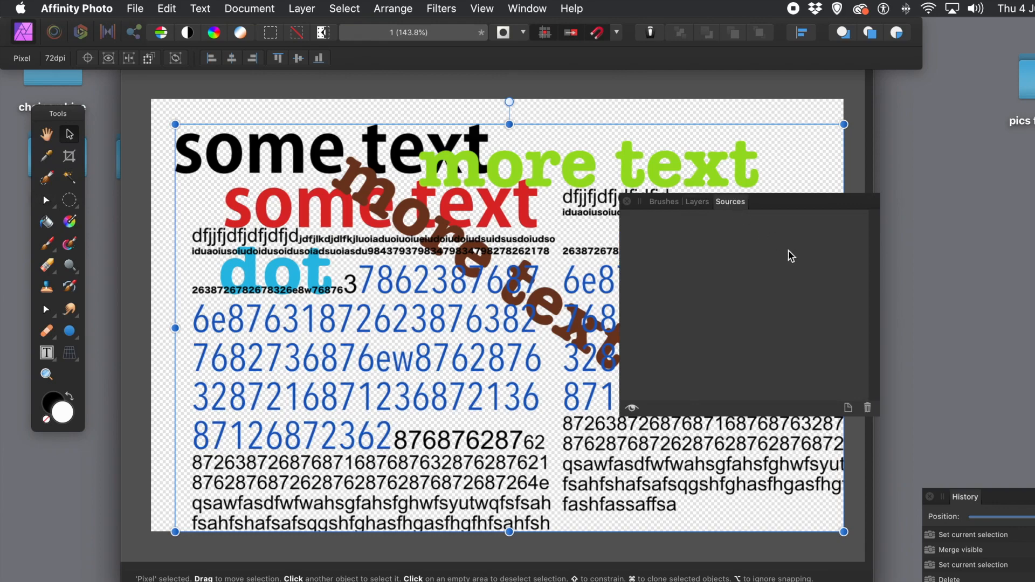
pyautogui.click(848, 409)
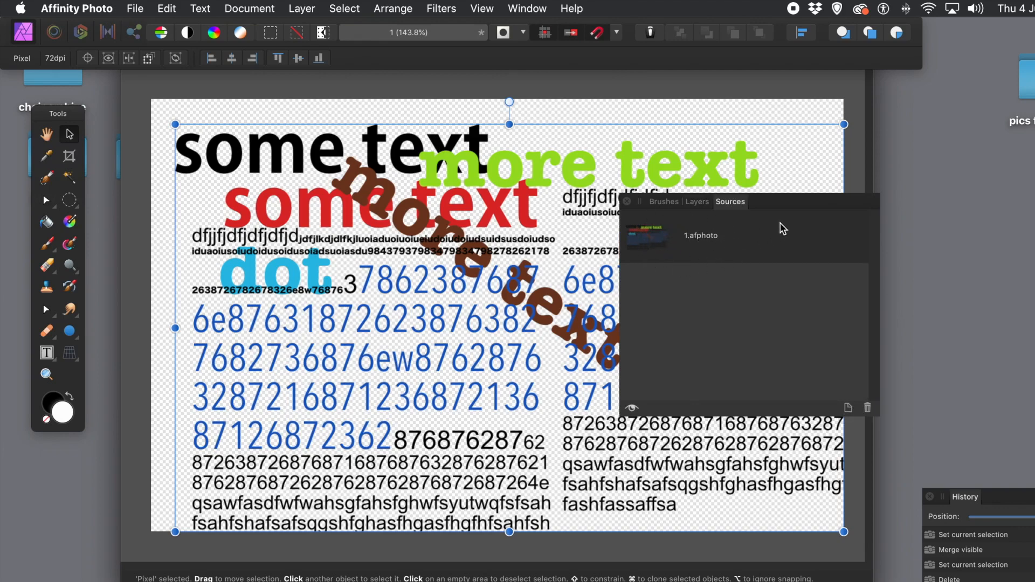
pyautogui.moveTo(771, 203); pyautogui.dragTo(861, 215)
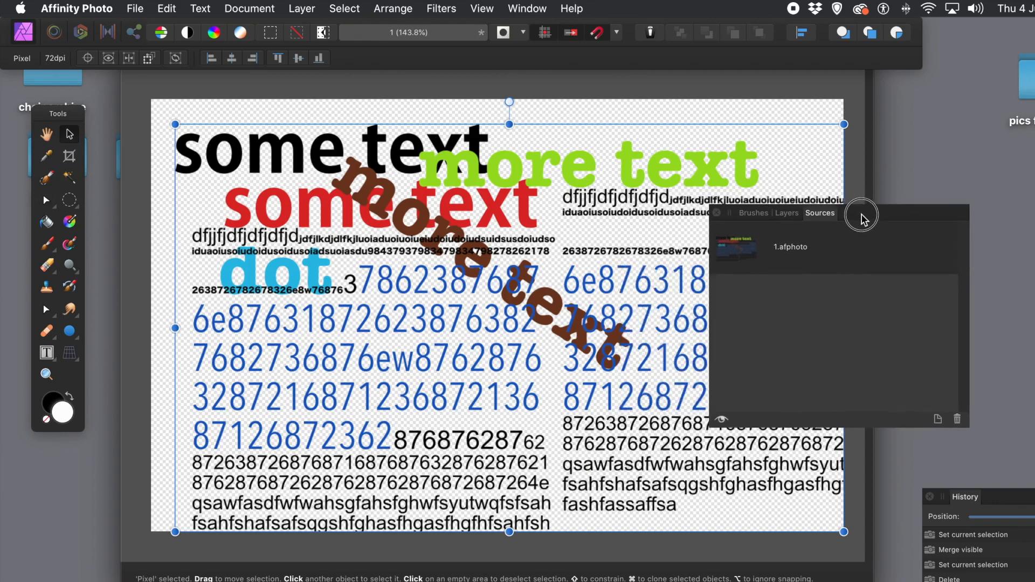
# Start the Deform distortion filter on the pixel layer and place four handles around the middle of the text.
pyautogui.click(443, 9)
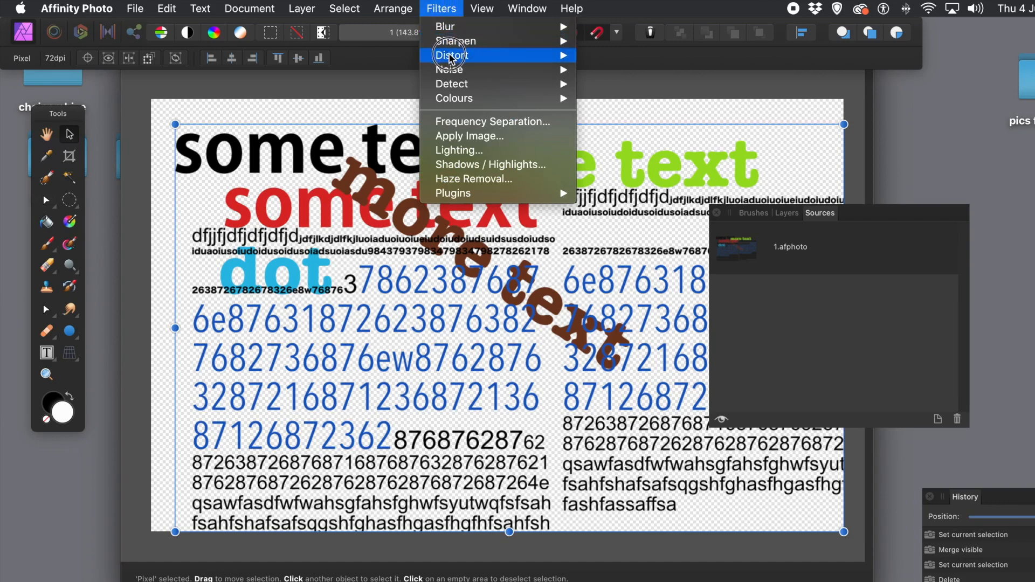
pyautogui.moveTo(453, 56)
pyautogui.click(614, 56)
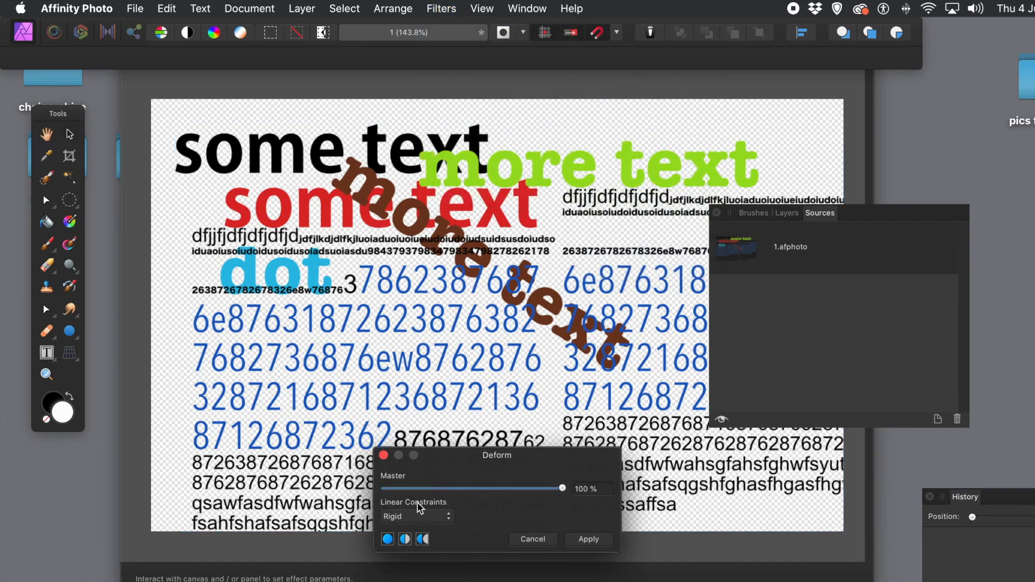
pyautogui.click(368, 255)
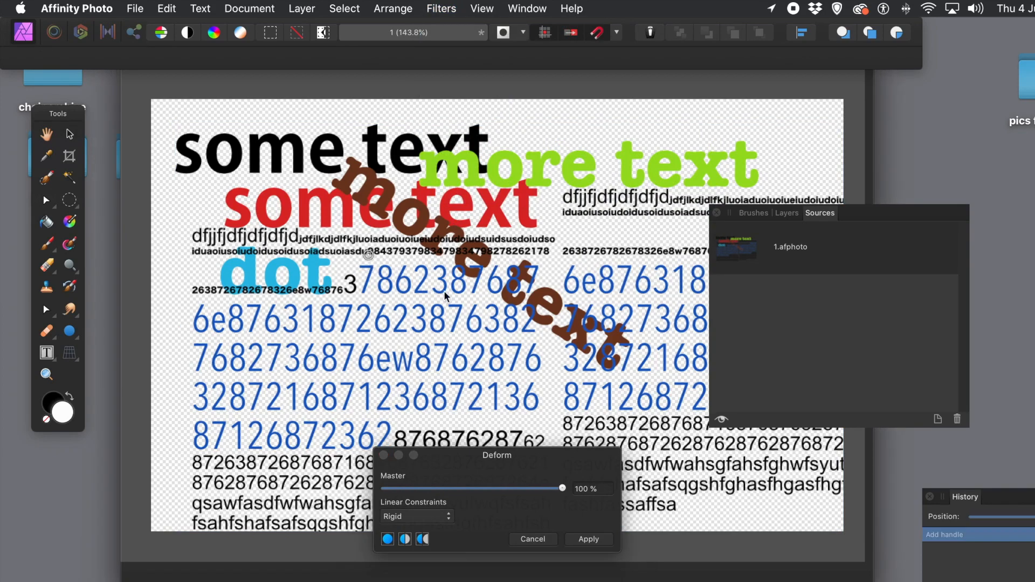
pyautogui.click(544, 379)
pyautogui.click(361, 369)
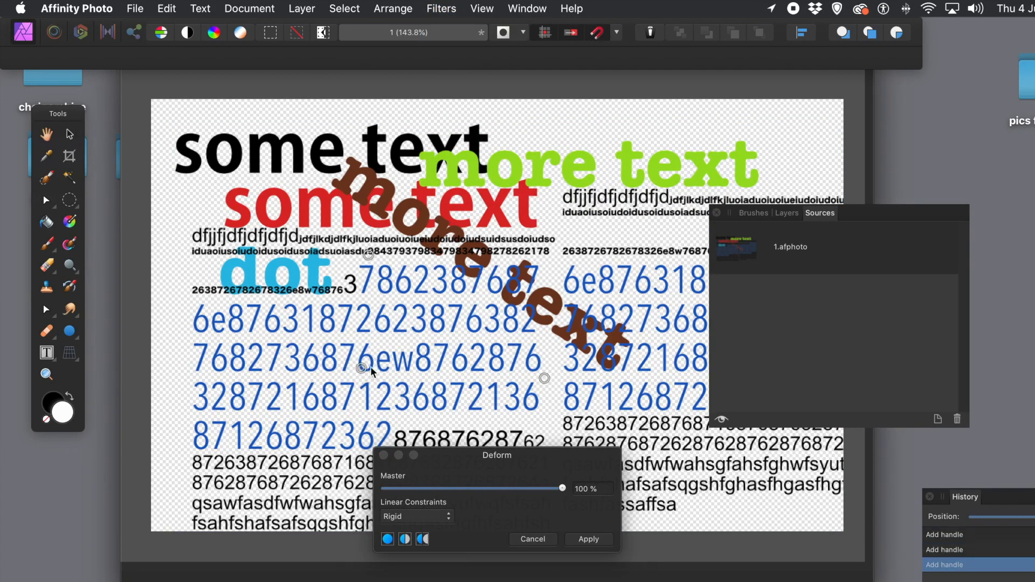
pyautogui.click(630, 263)
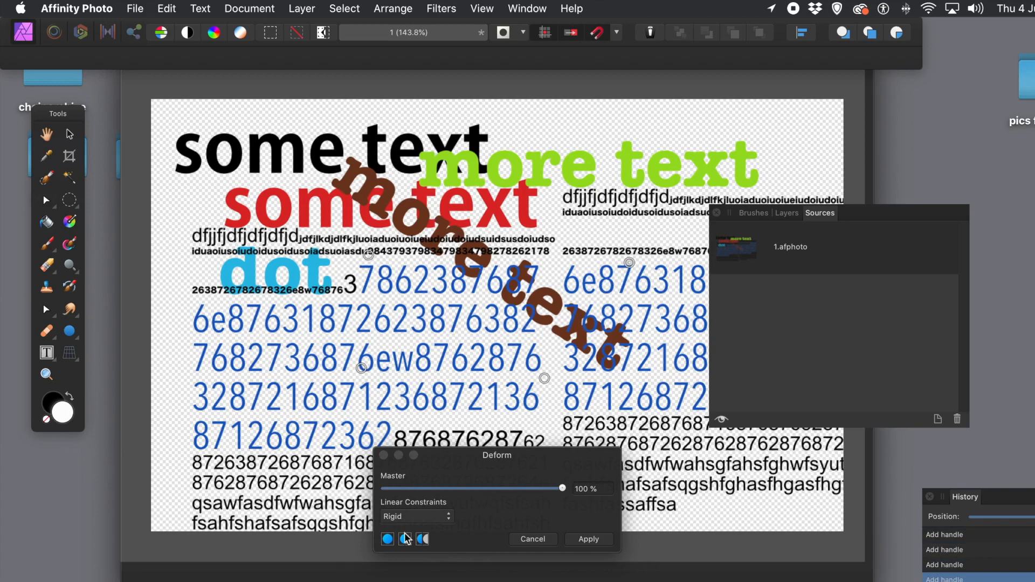
# Set the deform's linear constraints to Similarity, pull handles toward the upper left and upper right to warp the text, and apply it.
pyautogui.click(415, 518)
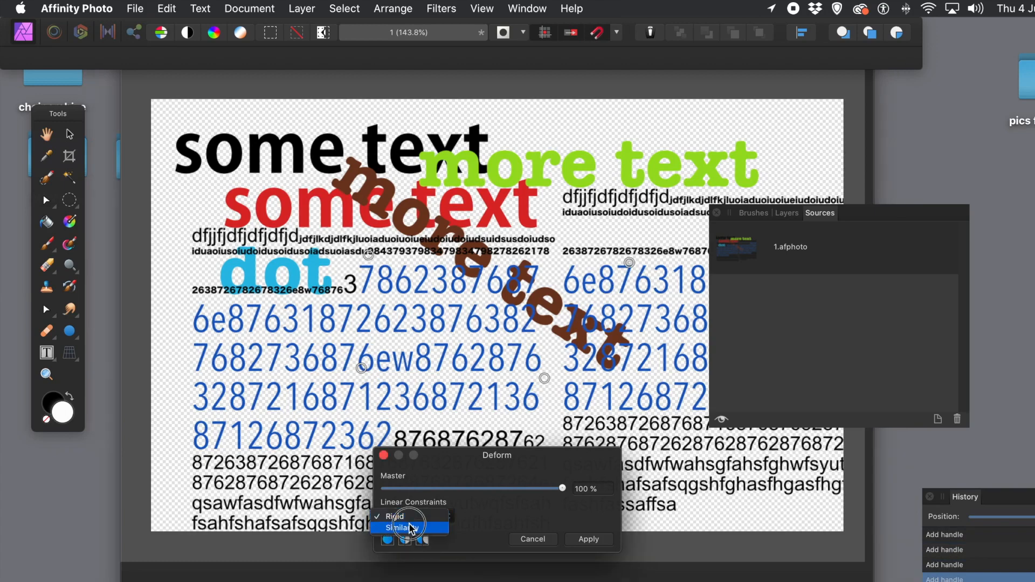
pyautogui.click(413, 533)
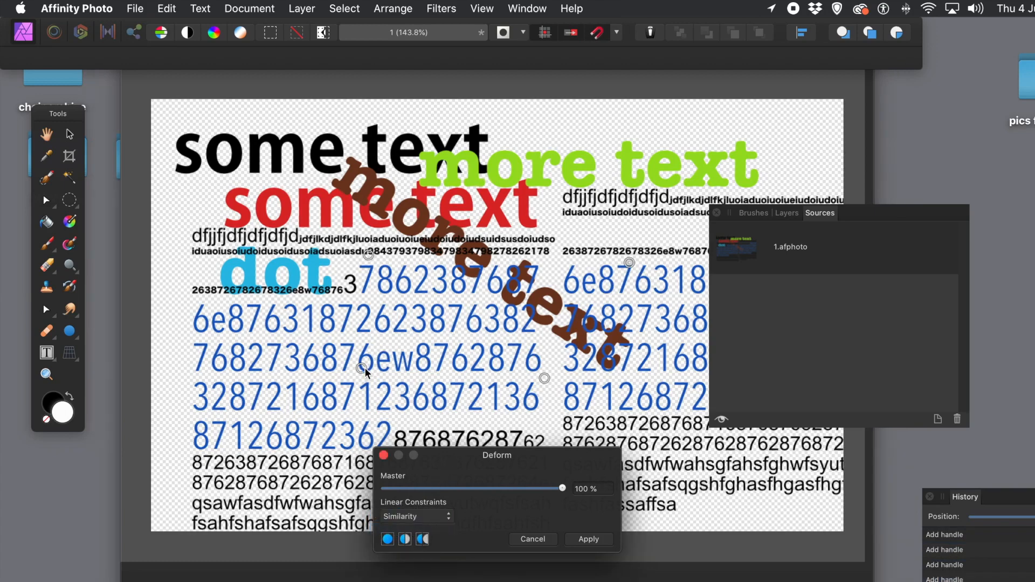
pyautogui.moveTo(361, 369); pyautogui.dragTo(240, 265)
pyautogui.click(445, 302)
pyautogui.moveTo(444, 301); pyautogui.dragTo(639, 218)
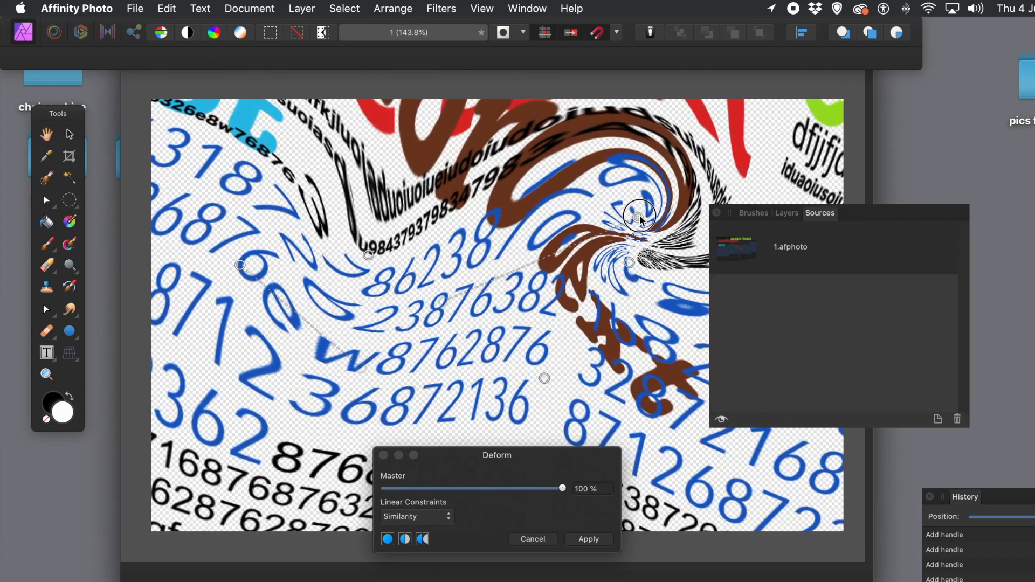
pyautogui.click(589, 539)
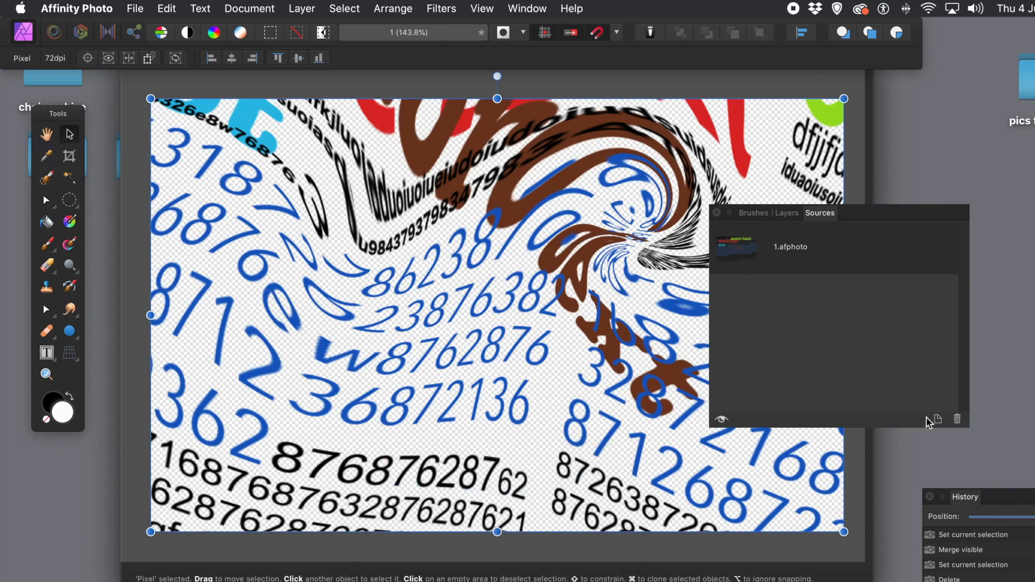
# Add the deformed pixel layer as a second source and undo the deformation on the canvas.
pyautogui.moveTo(887, 212); pyautogui.dragTo(759, 200)
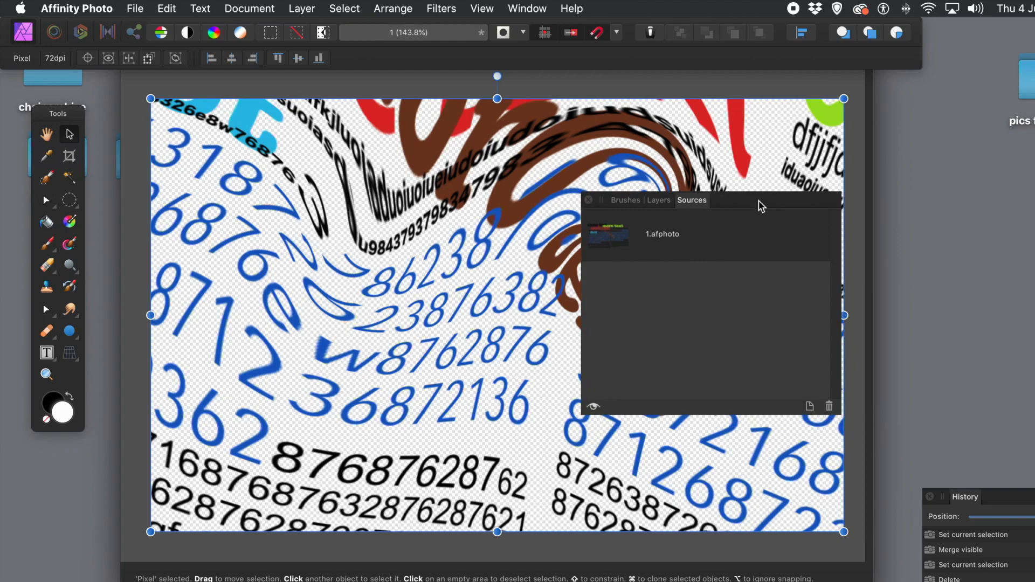
pyautogui.click(810, 408)
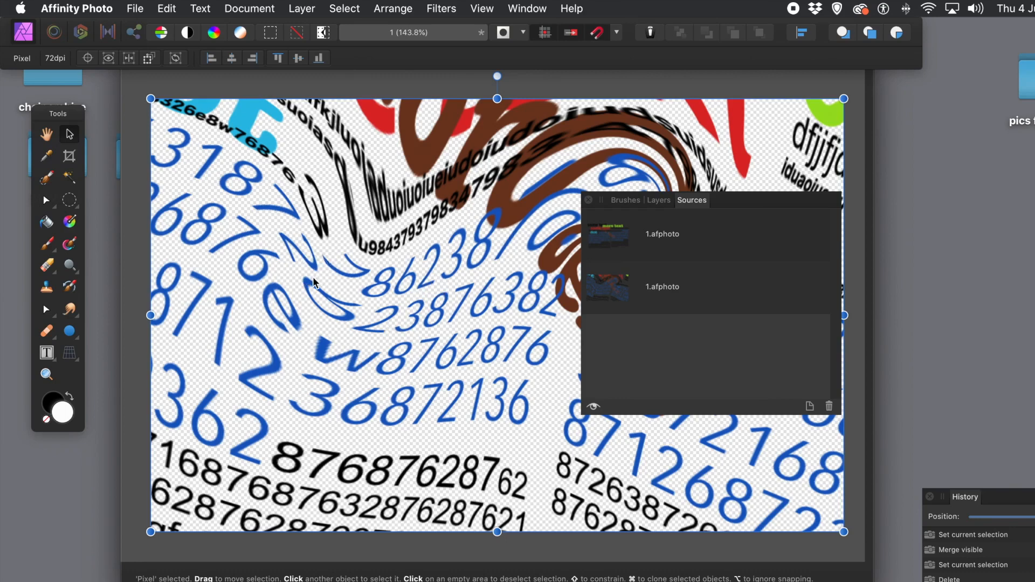
pyautogui.press('super+z')
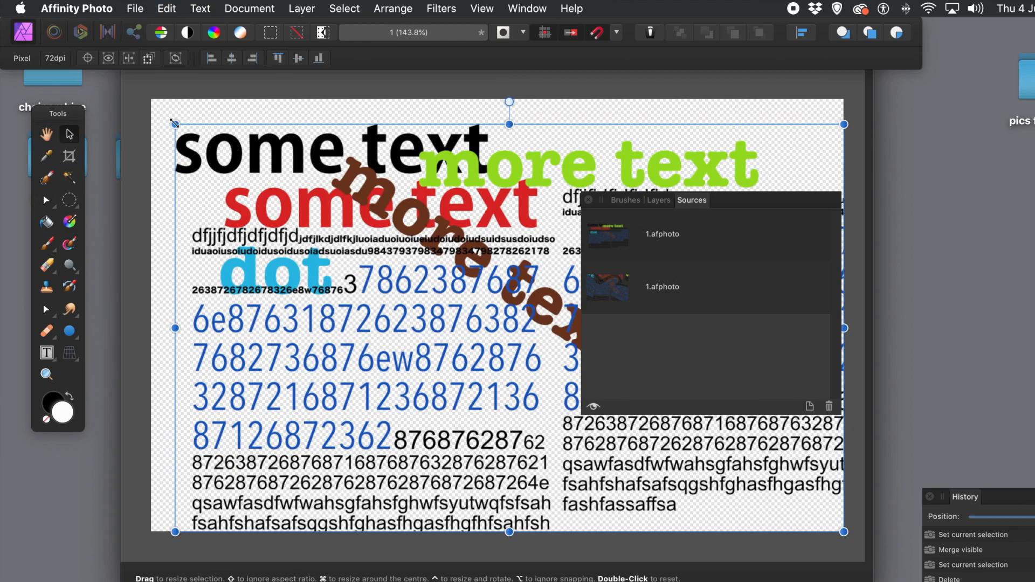
# Scale the pixel layer down to about half size and scatter overlapping duplicates of it across the canvas.
pyautogui.moveTo(176, 125); pyautogui.dragTo(461, 343)
pyautogui.moveTo(623, 479); pyautogui.dragTo(324, 329)
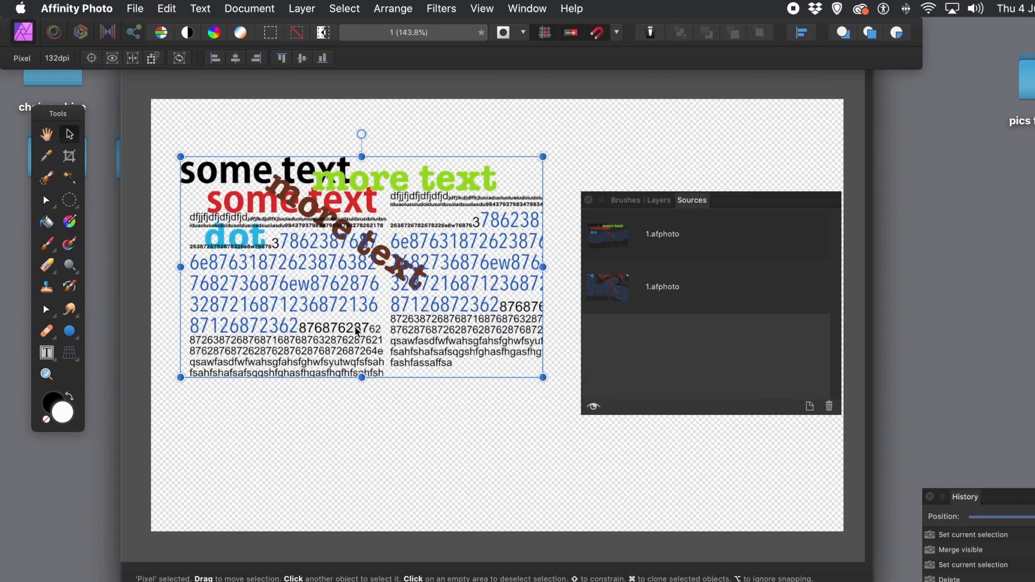
pyautogui.moveTo(353, 288); pyautogui.dragTo(511, 228)
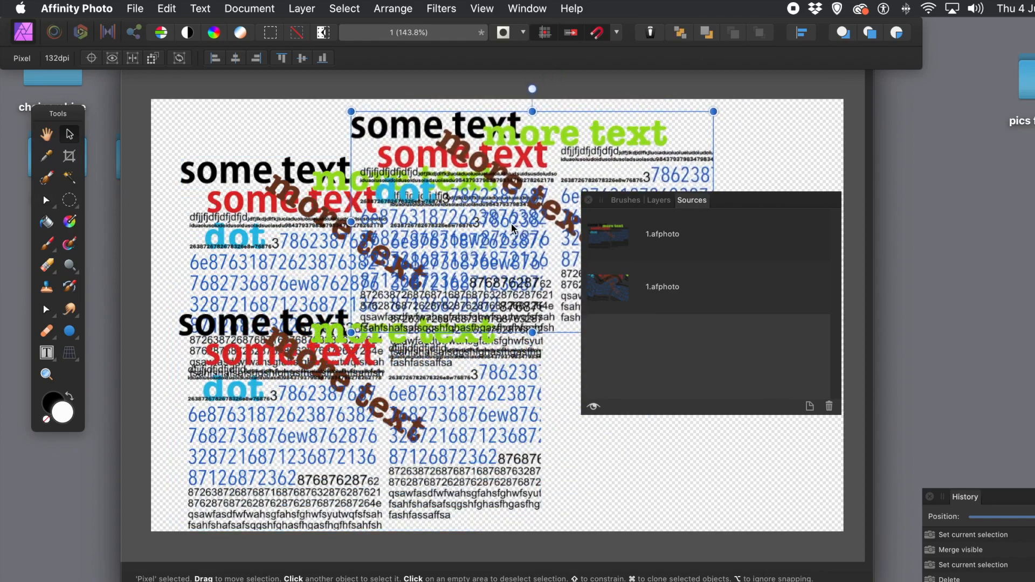
pyautogui.click(473, 214)
pyautogui.moveTo(473, 215)
pyautogui.mouseDown()
pyautogui.moveTo(557, 351)
pyautogui.moveTo(578, 429)
pyautogui.moveTo(465, 368)
pyautogui.mouseUp()
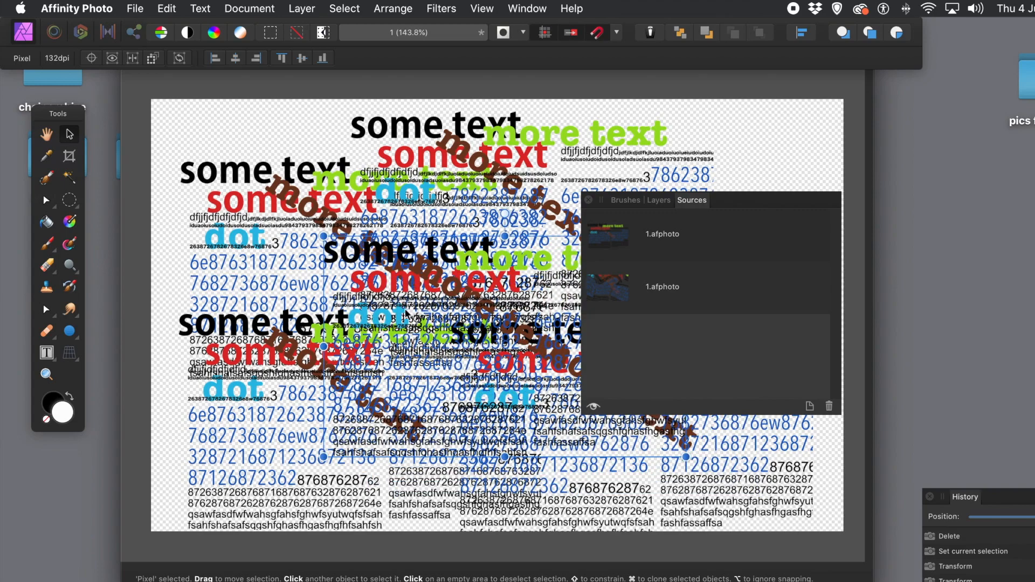
pyautogui.moveTo(451, 340); pyautogui.dragTo(285, 194)
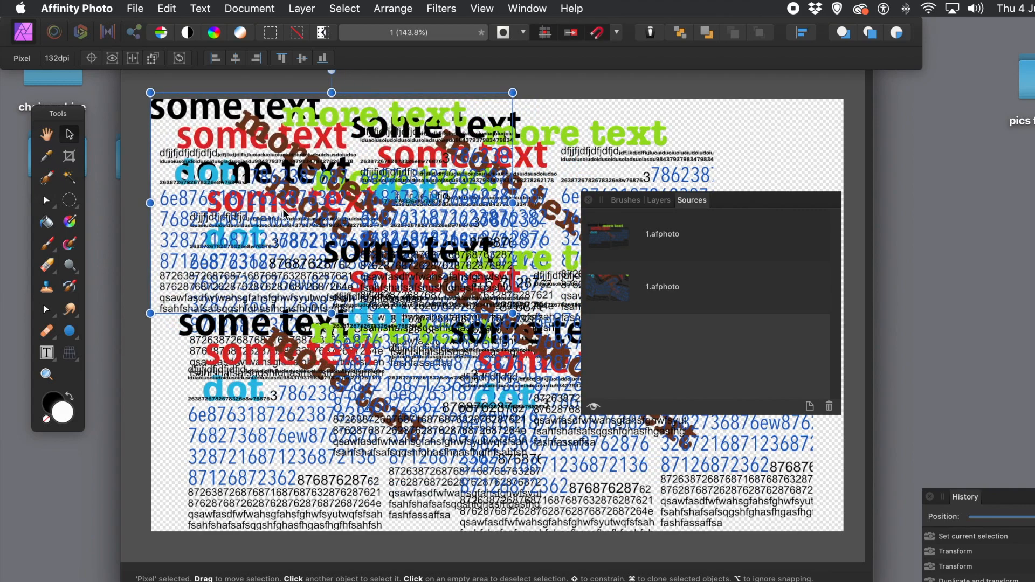
pyautogui.moveTo(313, 213); pyautogui.dragTo(657, 192)
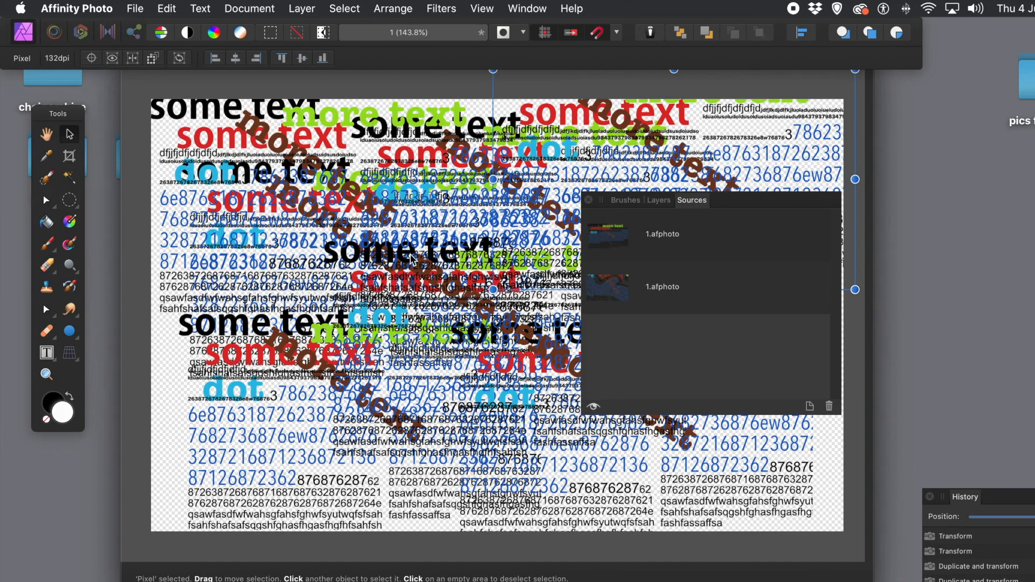
# Add the selected duplicate layer as a third source and select that entry in the sources list.
pyautogui.click(810, 409)
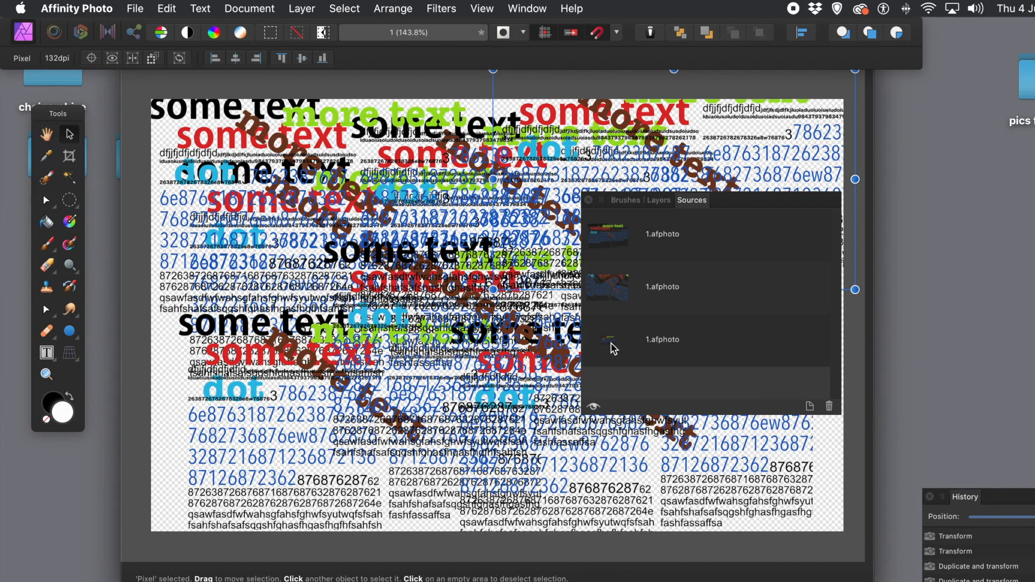
pyautogui.click(164, 8)
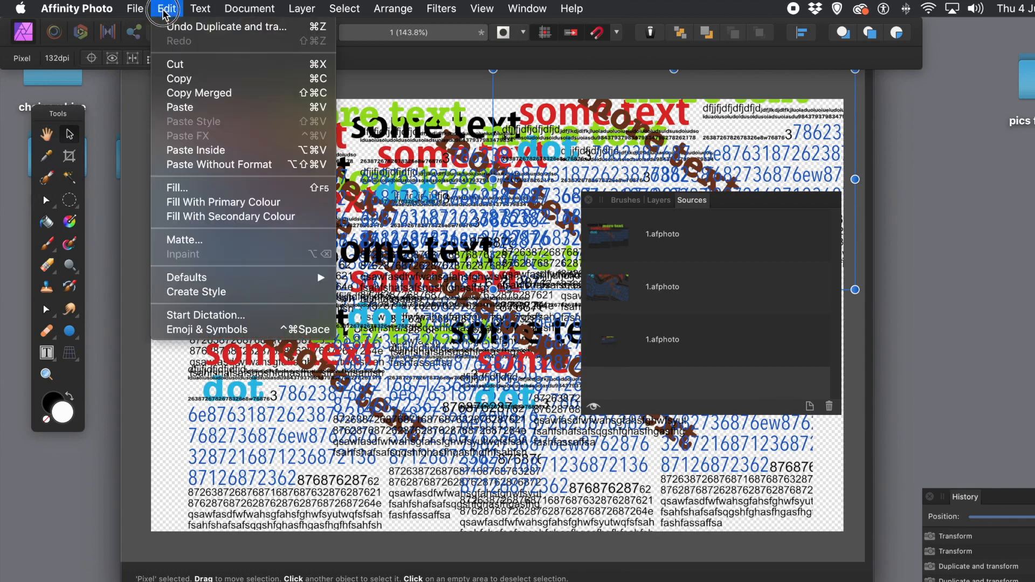
pyautogui.click(603, 318)
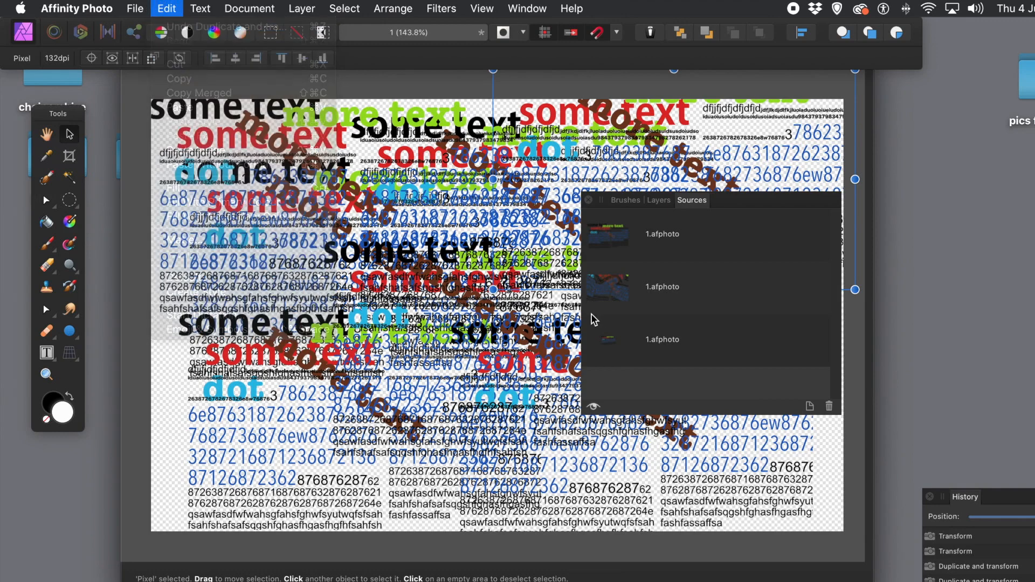
pyautogui.click(694, 356)
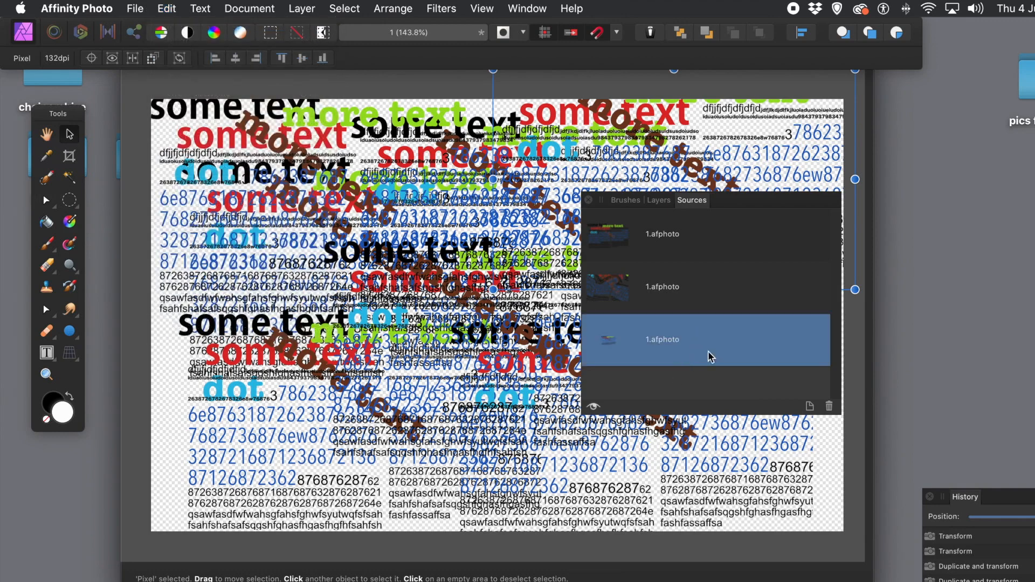
# Remove the third source from the sources list and merge all visible layers into a new pixel layer.
pyautogui.click(829, 407)
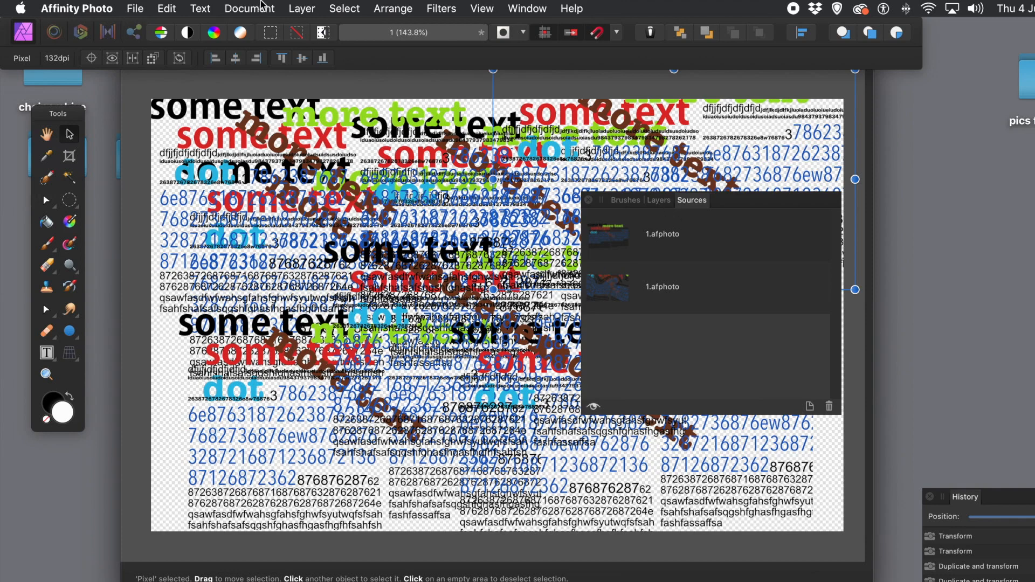
pyautogui.click(304, 11)
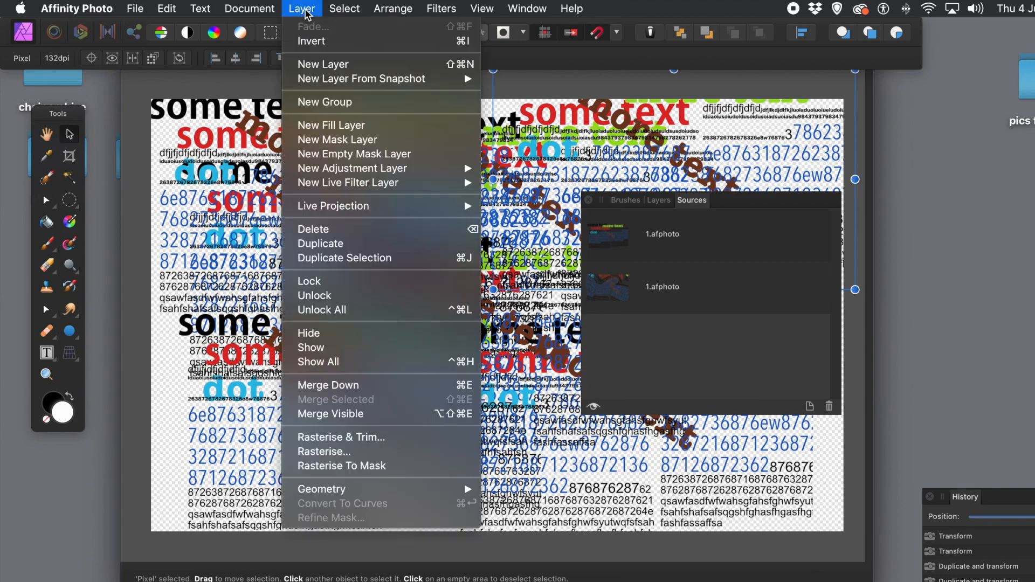
pyautogui.click(364, 416)
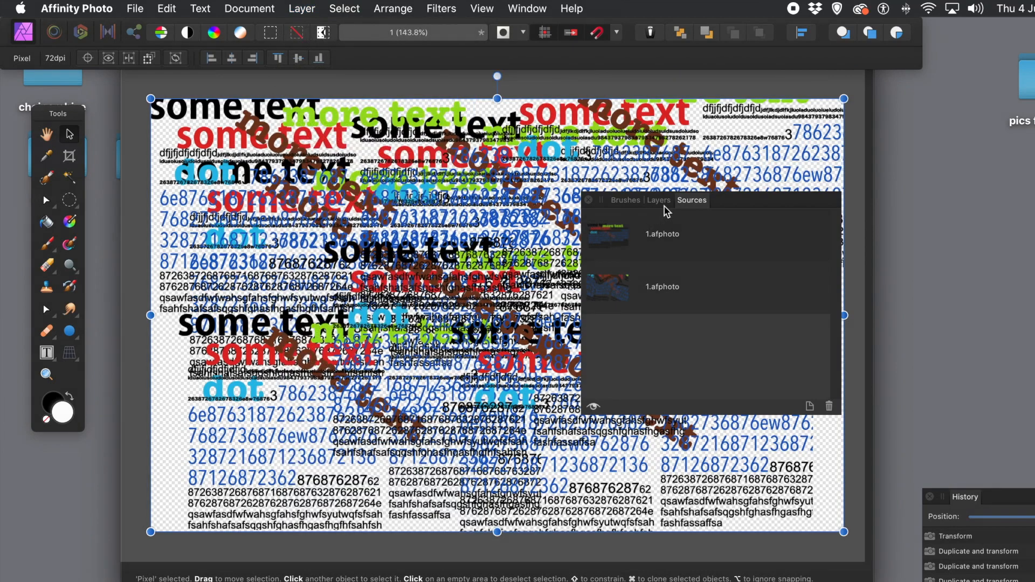
# Delete the seven pixel layers beneath the merged layer and add the merged layer as the third global source.
pyautogui.click(662, 200)
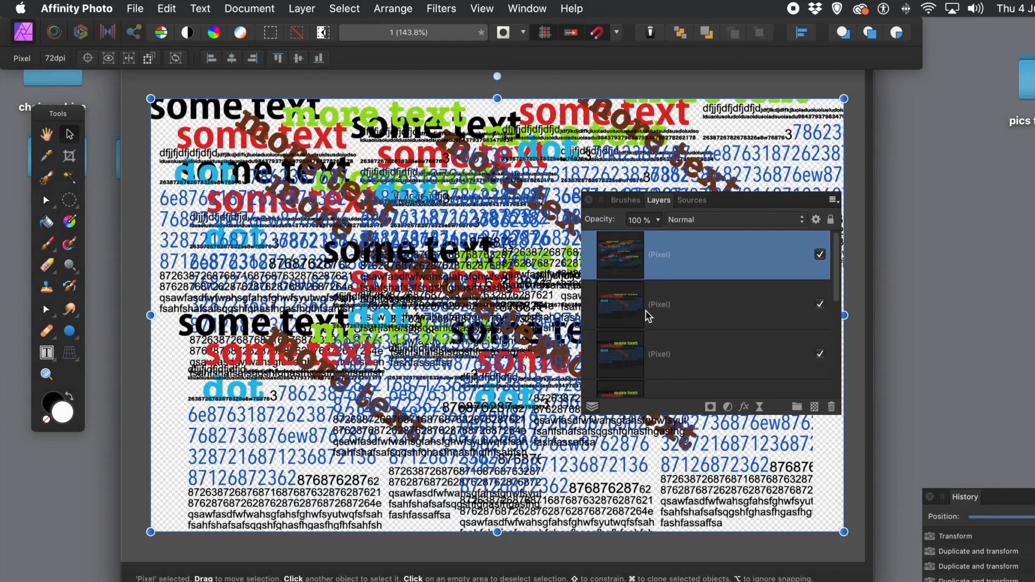
pyautogui.click(632, 304)
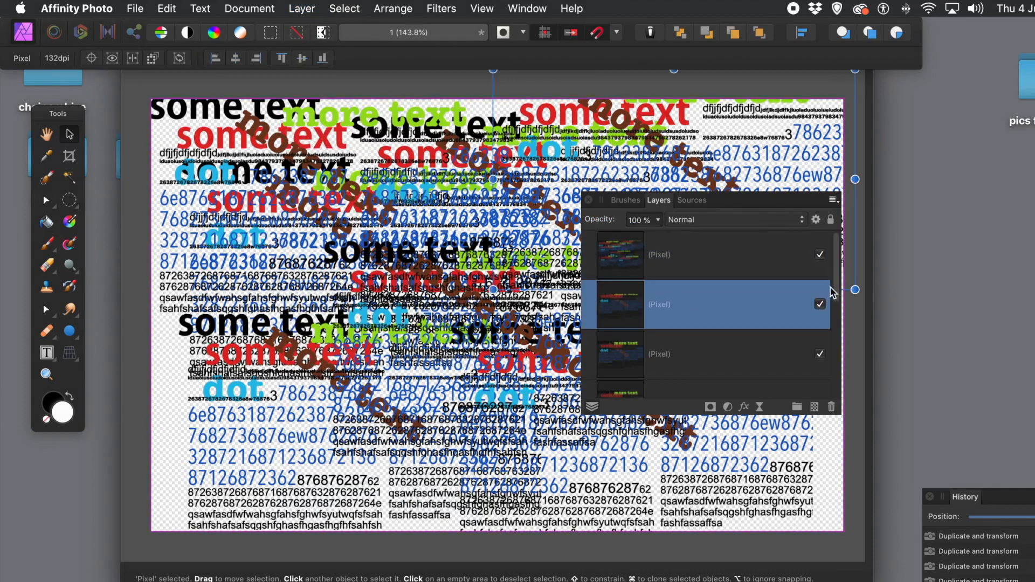
pyautogui.moveTo(834, 286); pyautogui.dragTo(822, 400)
pyautogui.keyDown('shift'); pyautogui.click(710, 388); pyautogui.keyUp('shift')
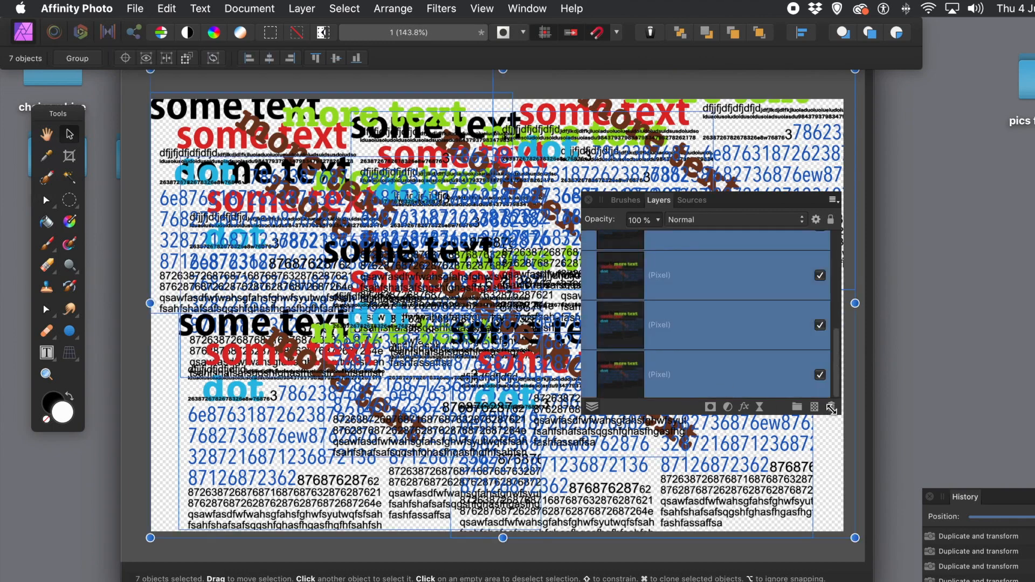
pyautogui.click(831, 407)
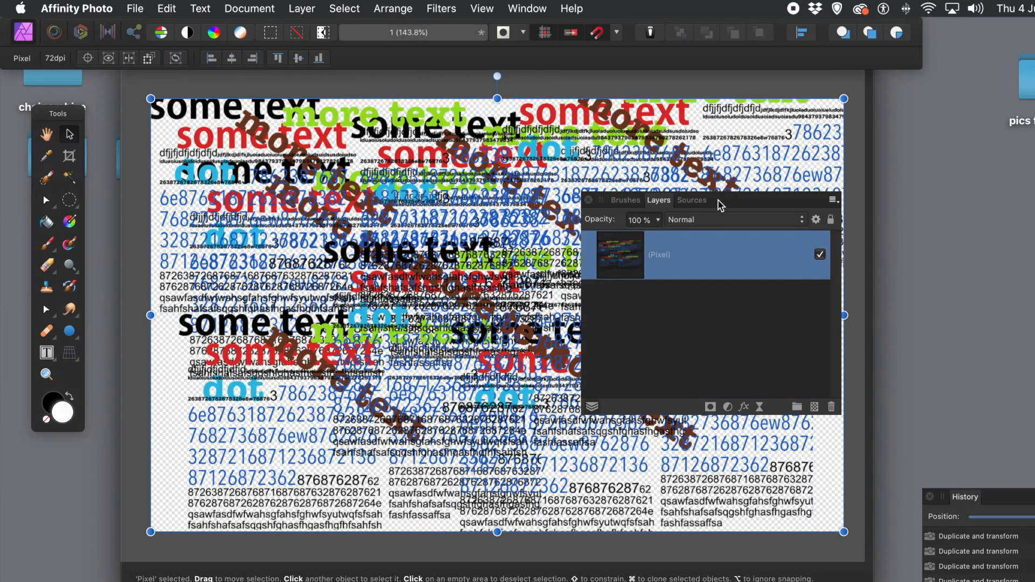
pyautogui.click(697, 203)
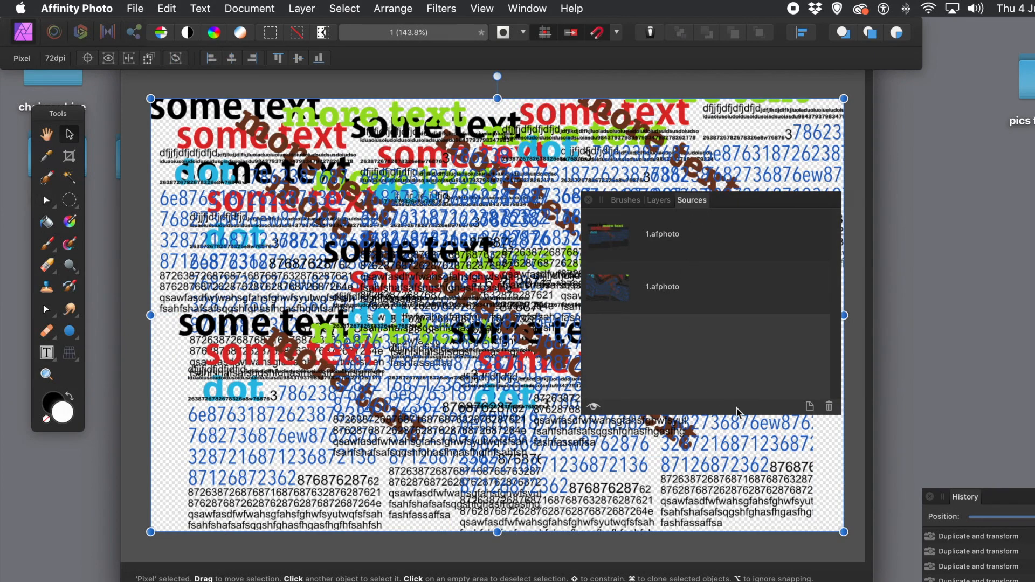
pyautogui.click(810, 408)
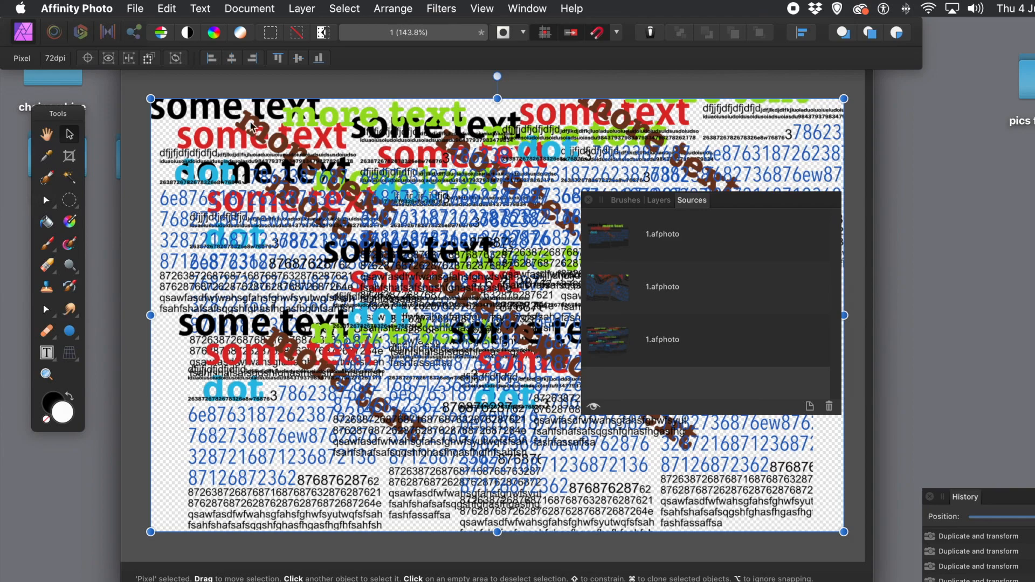
# Scale the merged text layer down to about 80%, rotate it about 40 degrees clockwise and shift it toward the canvas's upper left.
pyautogui.moveTo(150, 98); pyautogui.dragTo(303, 160)
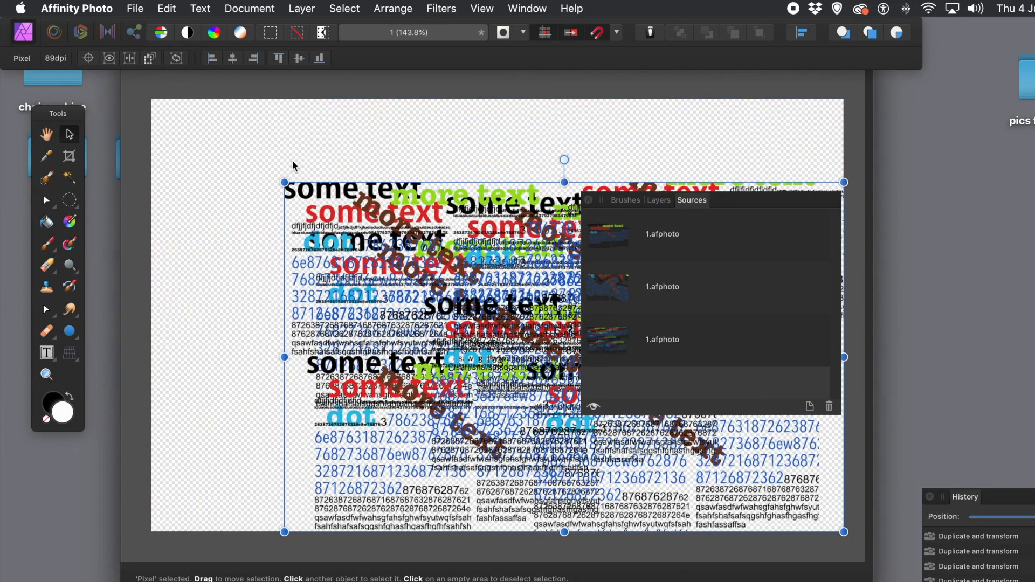
pyautogui.moveTo(282, 173); pyautogui.dragTo(475, 81)
pyautogui.moveTo(539, 208); pyautogui.dragTo(415, 177)
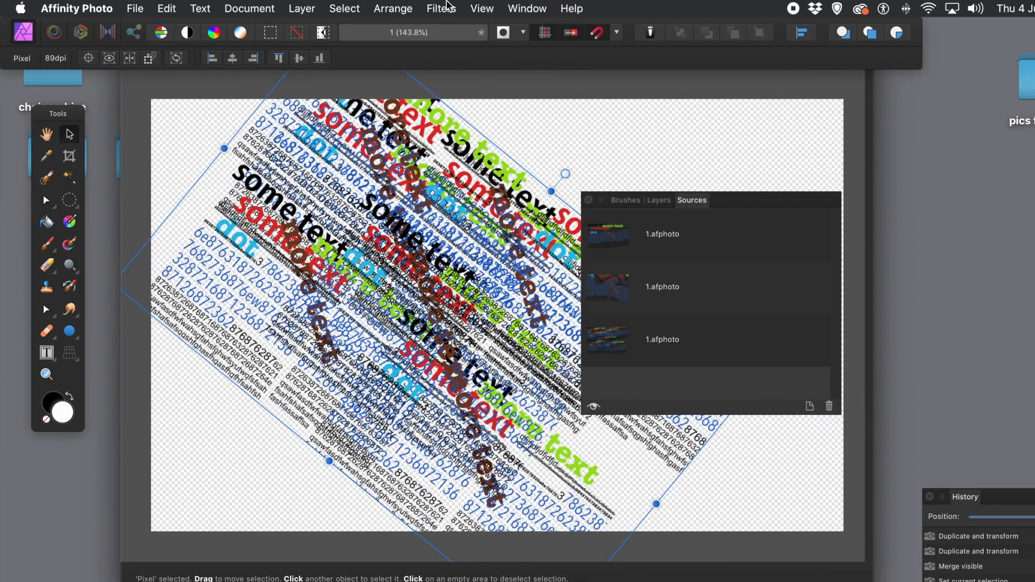
# Apply a Gaussian Blur with a 3.5 px radius to the rotated text layer and add it as the fourth global source.
pyautogui.click(443, 8)
pyautogui.moveTo(442, 85)
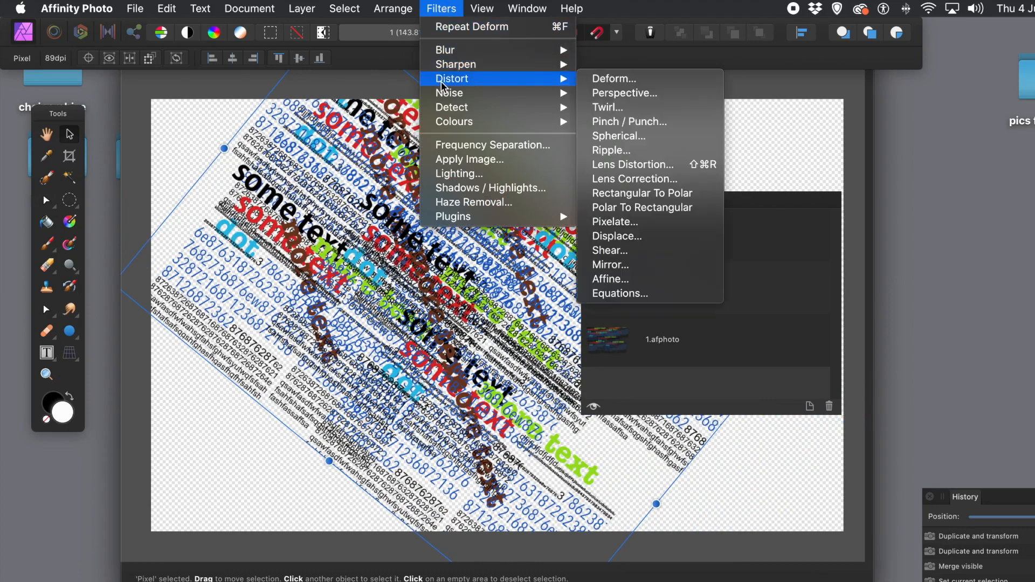
pyautogui.moveTo(507, 65)
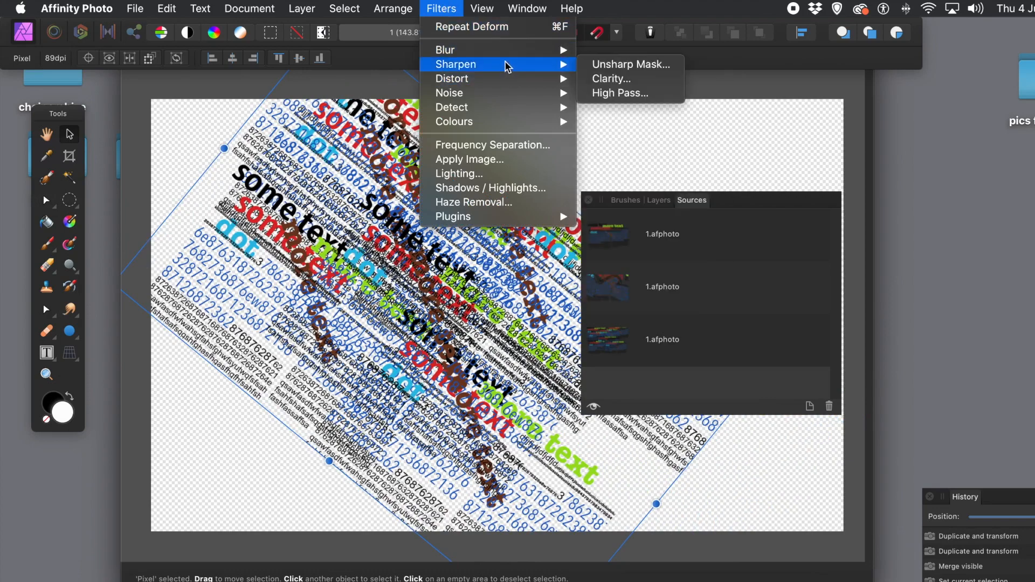
pyautogui.moveTo(534, 52)
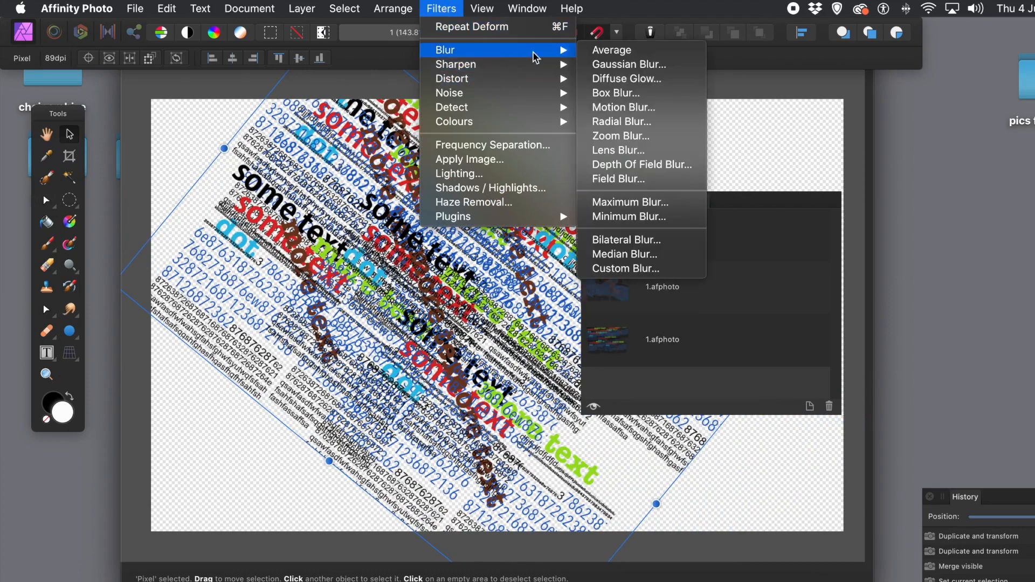
pyautogui.click(630, 65)
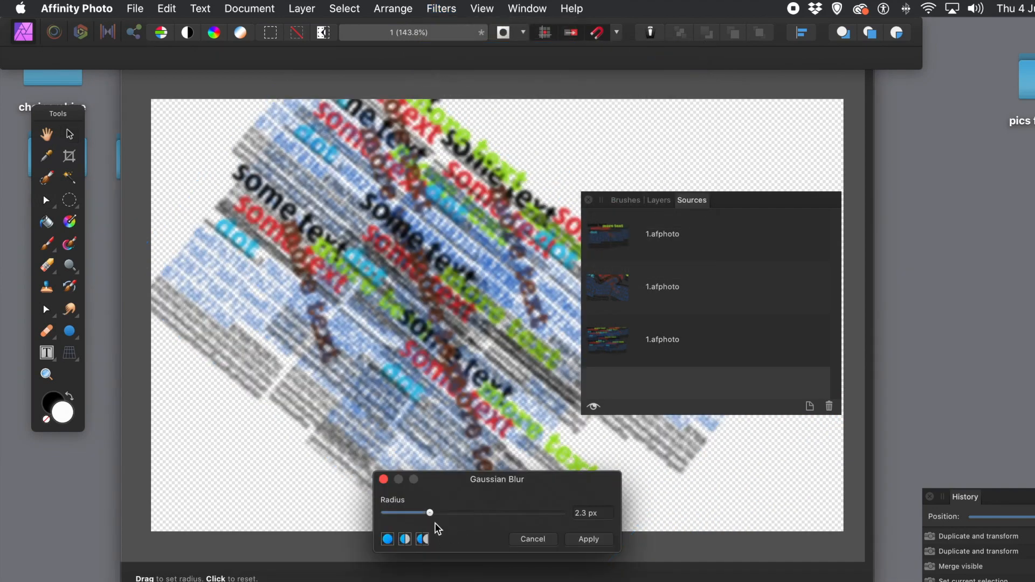
pyautogui.moveTo(429, 514); pyautogui.dragTo(436, 515)
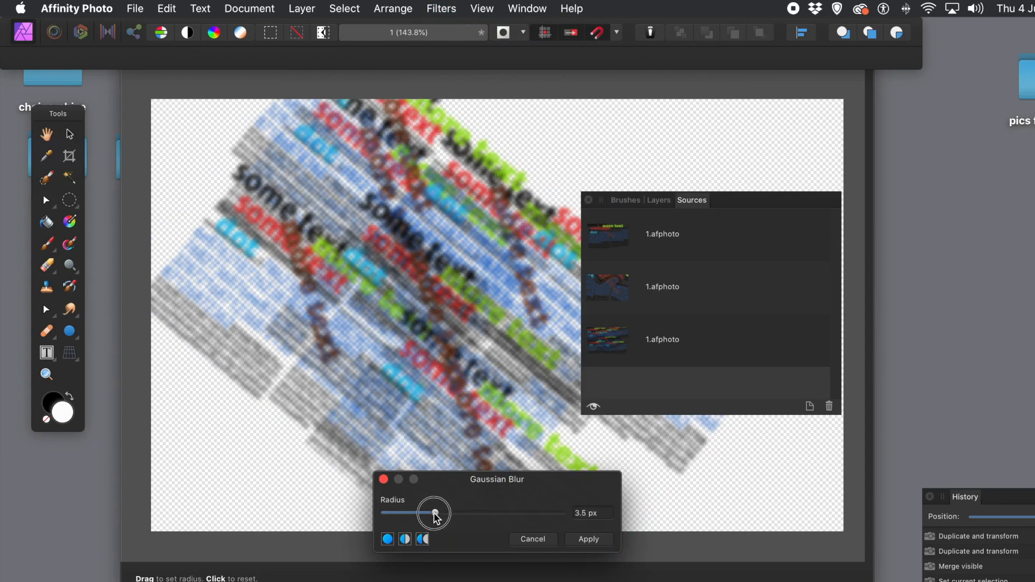
pyautogui.click(584, 541)
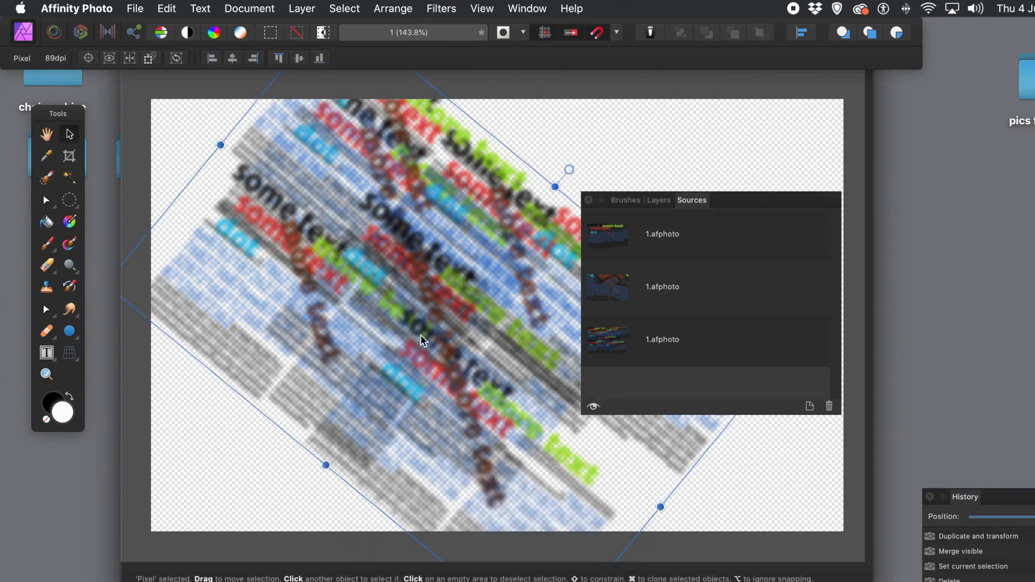
pyautogui.click(810, 407)
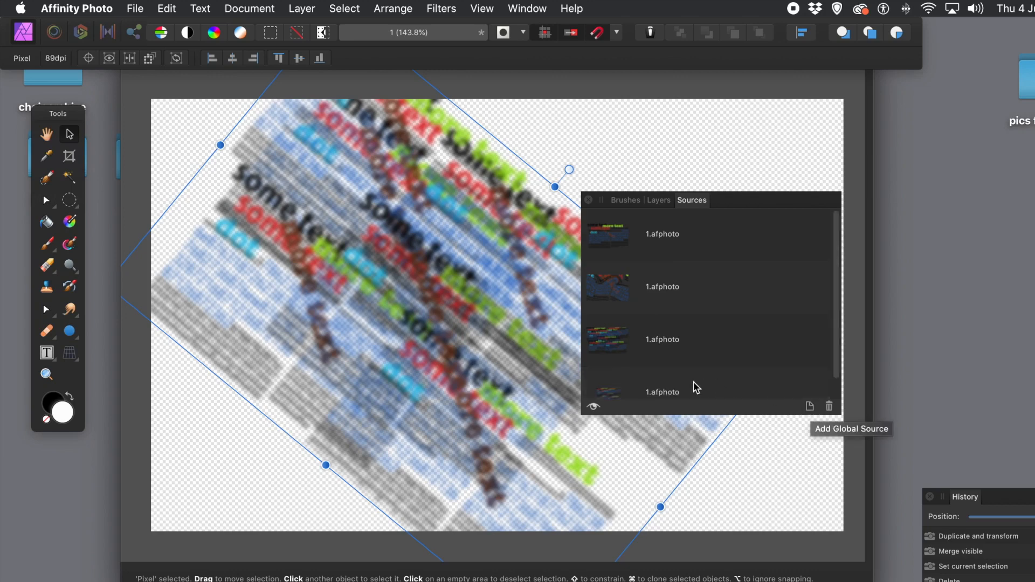
pyautogui.moveTo(834, 323); pyautogui.dragTo(831, 390)
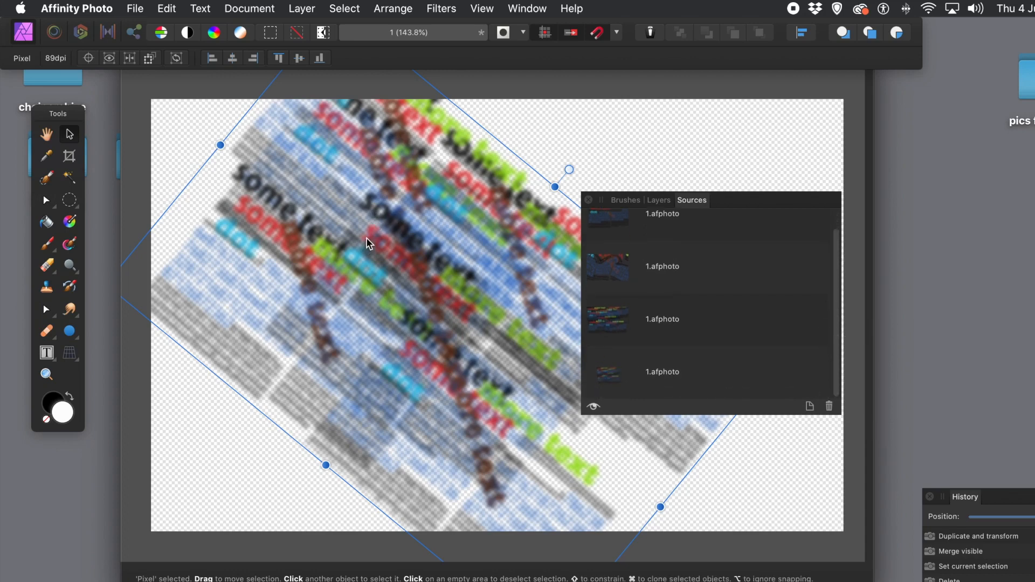
# Create a new document from the WXGA preset, 1280 x 800 px at 72 dpi, and add an empty pixel layer.
pyautogui.click(659, 200)
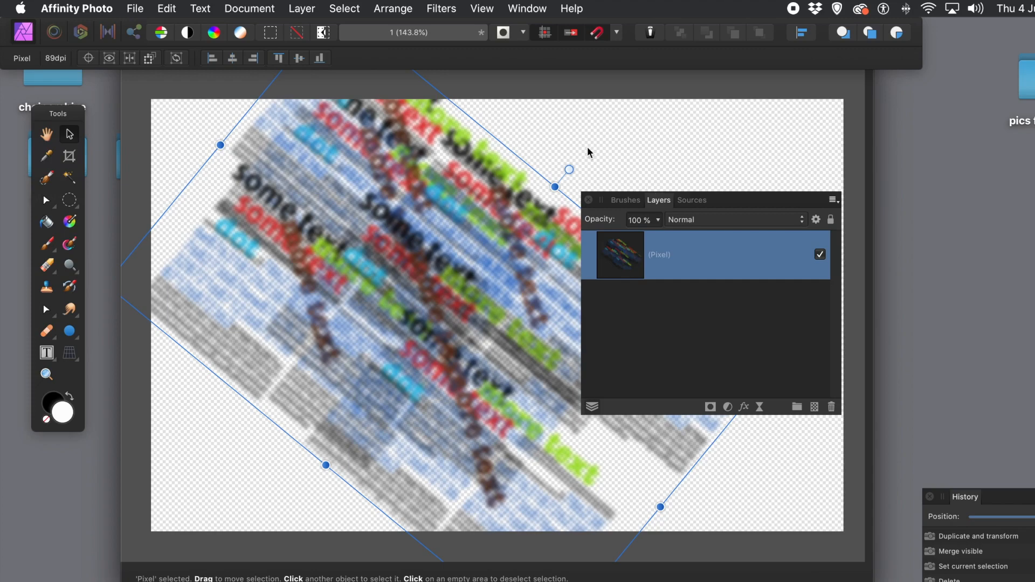
pyautogui.click(132, 8)
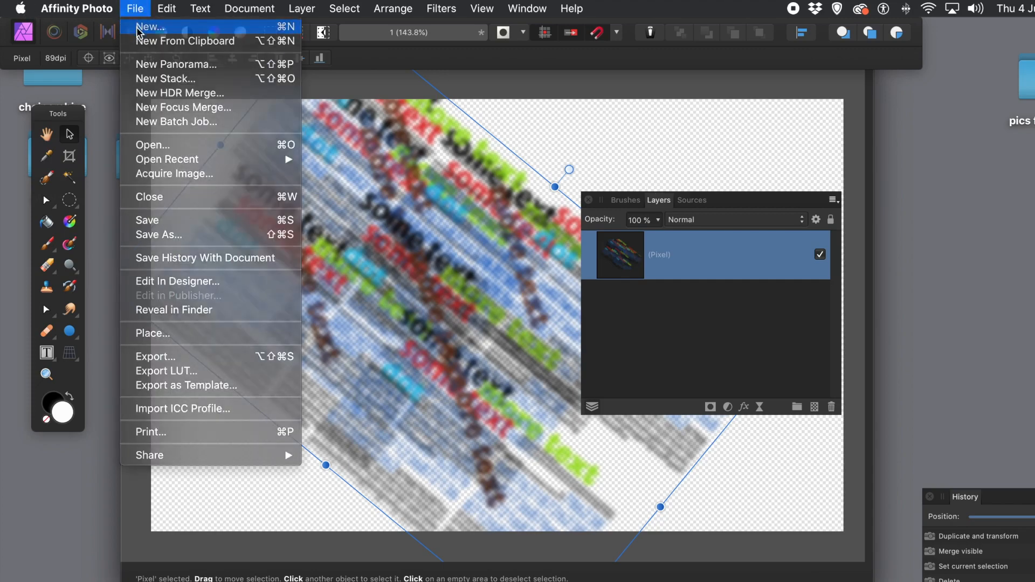
pyautogui.click(138, 27)
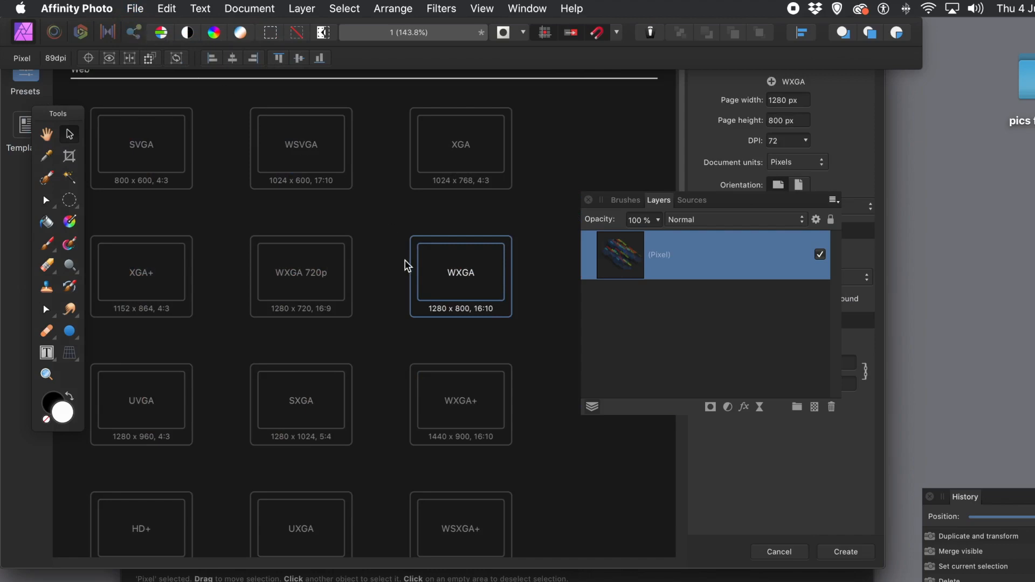
pyautogui.click(846, 555)
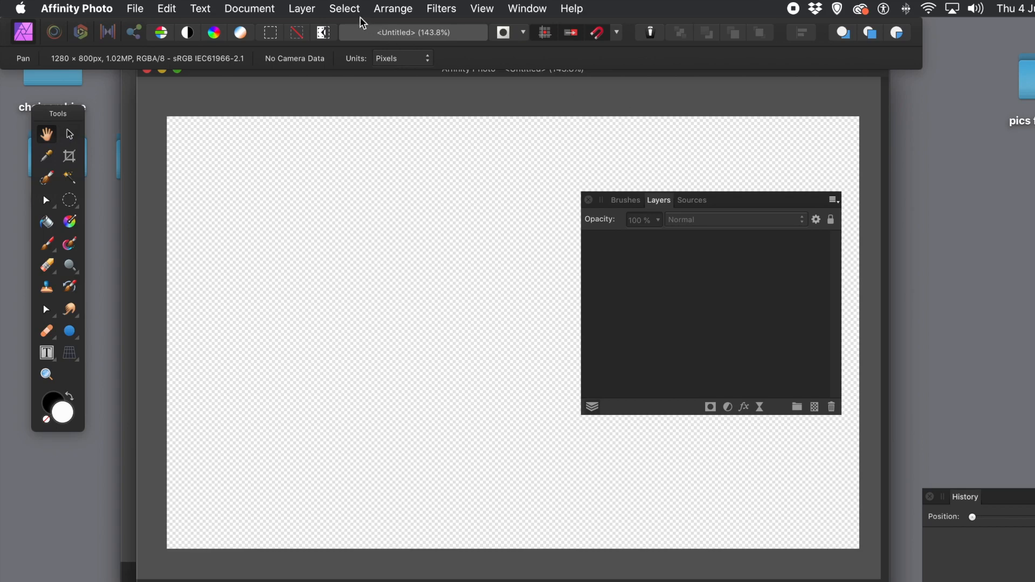
pyautogui.click(302, 9)
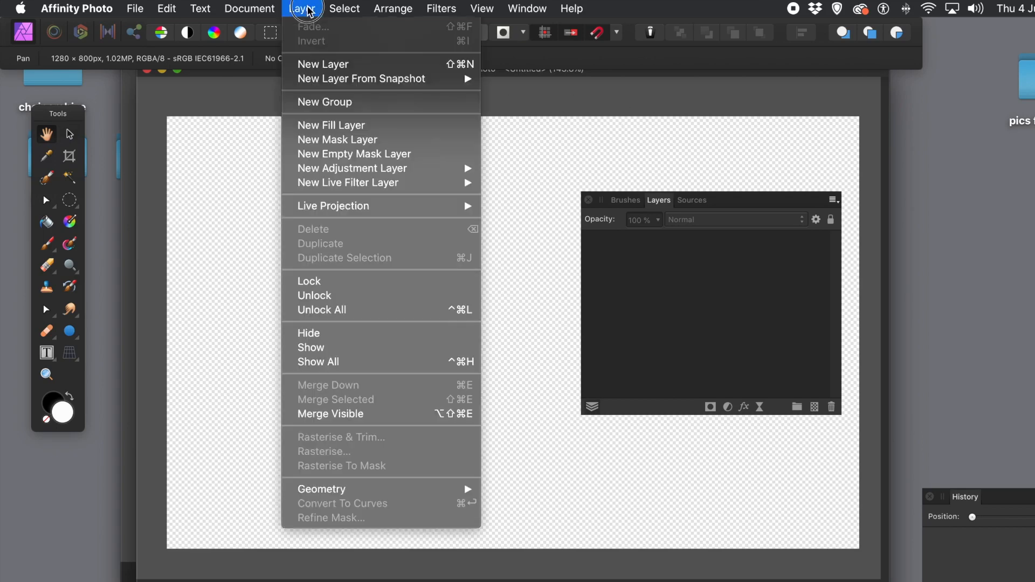
pyautogui.click(316, 66)
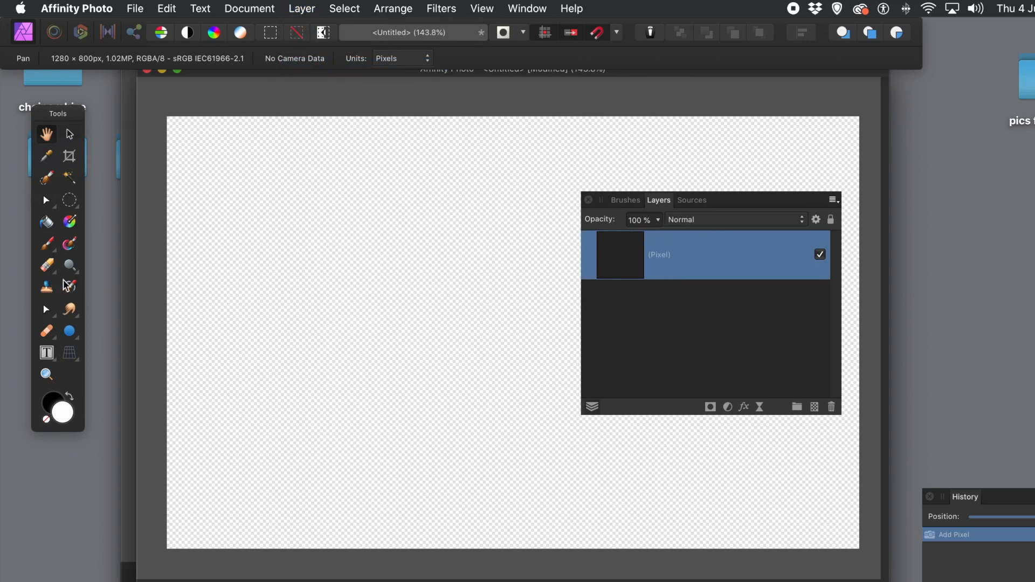
# Set up the Clone Brush with the 46 px brush from Sprays and Spatters and set its width to 240 px.
pyautogui.moveTo(52, 113); pyautogui.dragTo(204, 158)
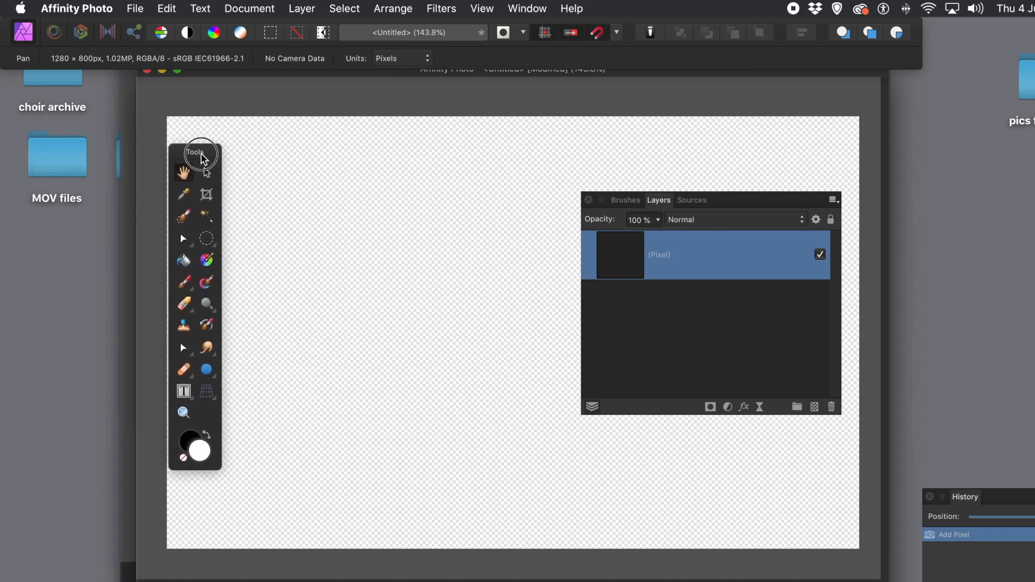
pyautogui.click(183, 327)
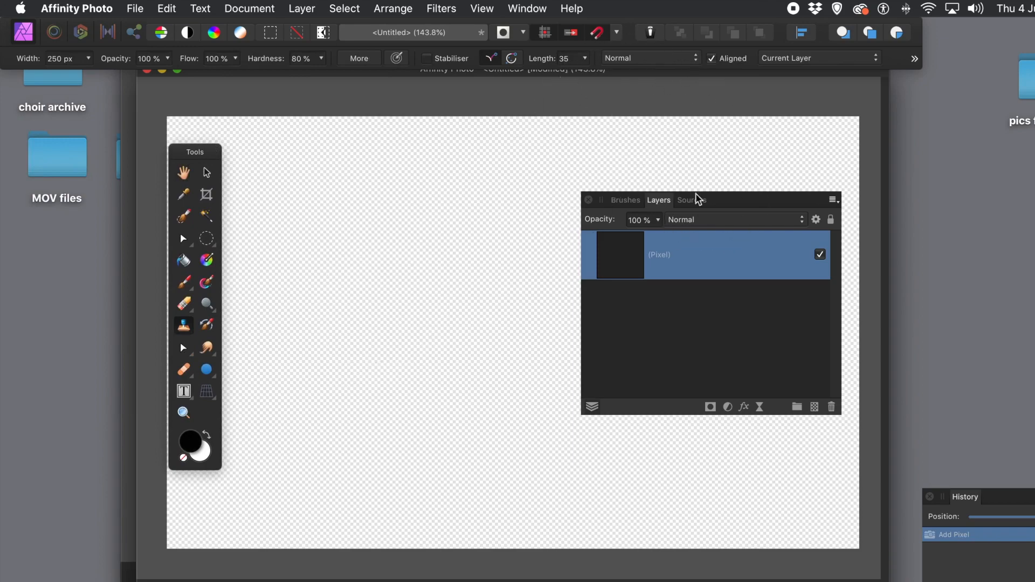
pyautogui.click(626, 200)
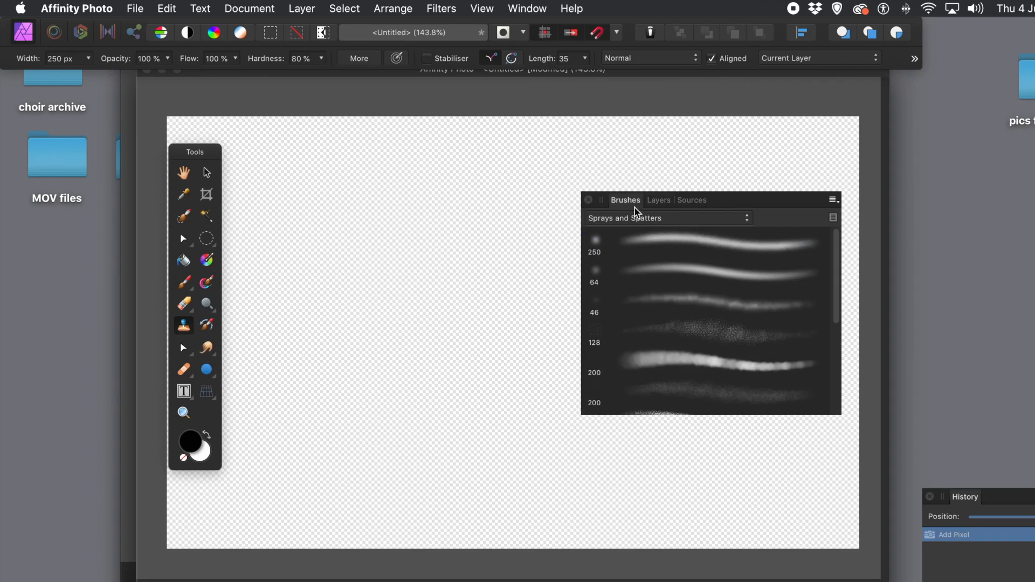
pyautogui.click(694, 308)
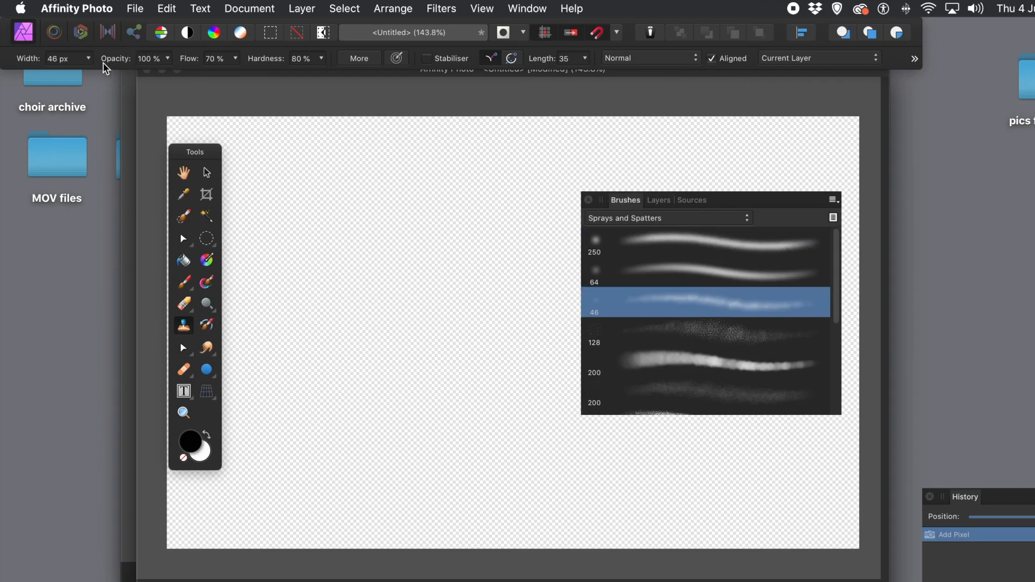
pyautogui.click(87, 59)
pyautogui.moveTo(89, 75); pyautogui.dragTo(116, 77)
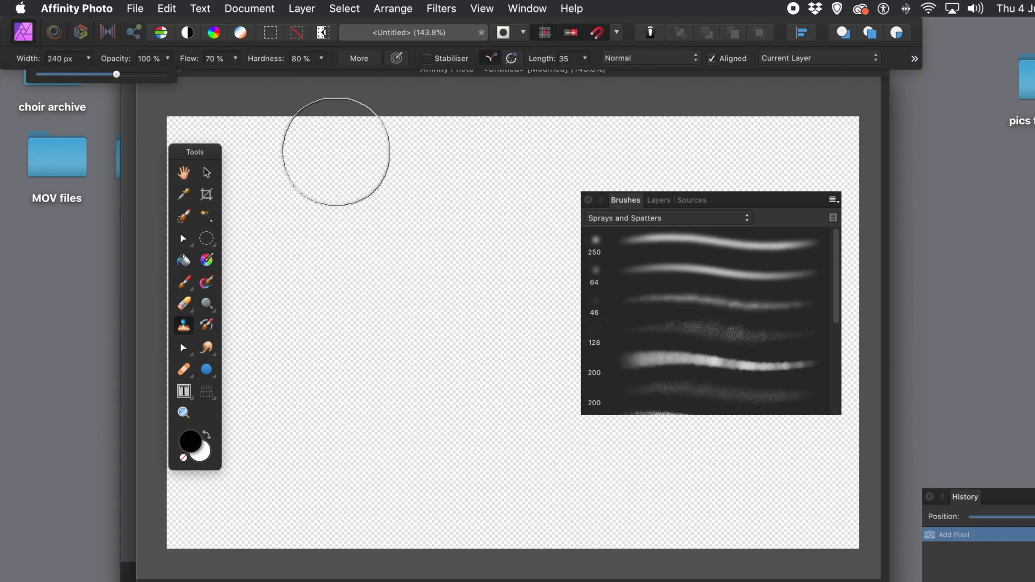
# Select the blurred fourth source and clone a patch of it onto the middle of the empty pixel layer.
pyautogui.click(655, 204)
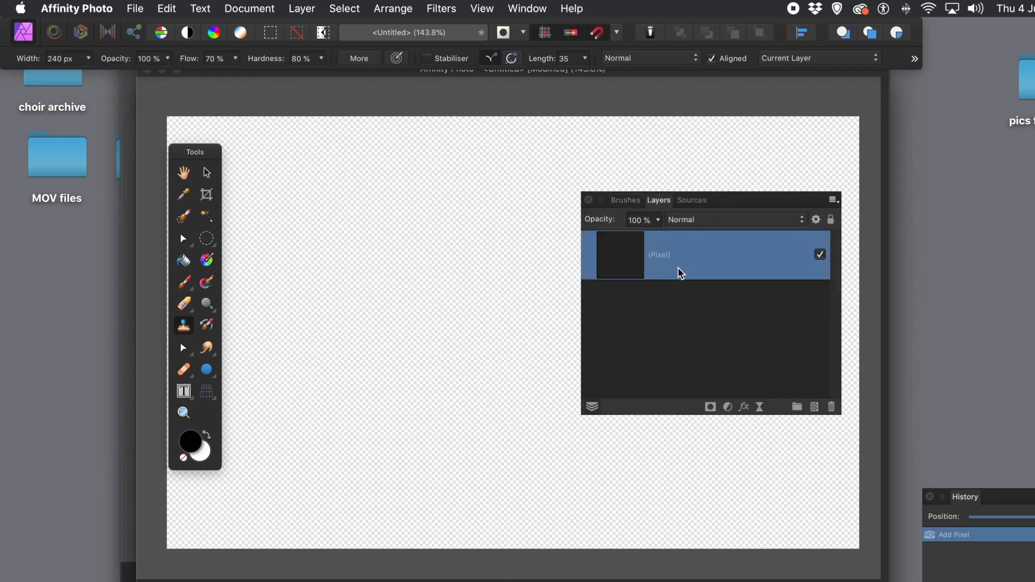
pyautogui.click(692, 202)
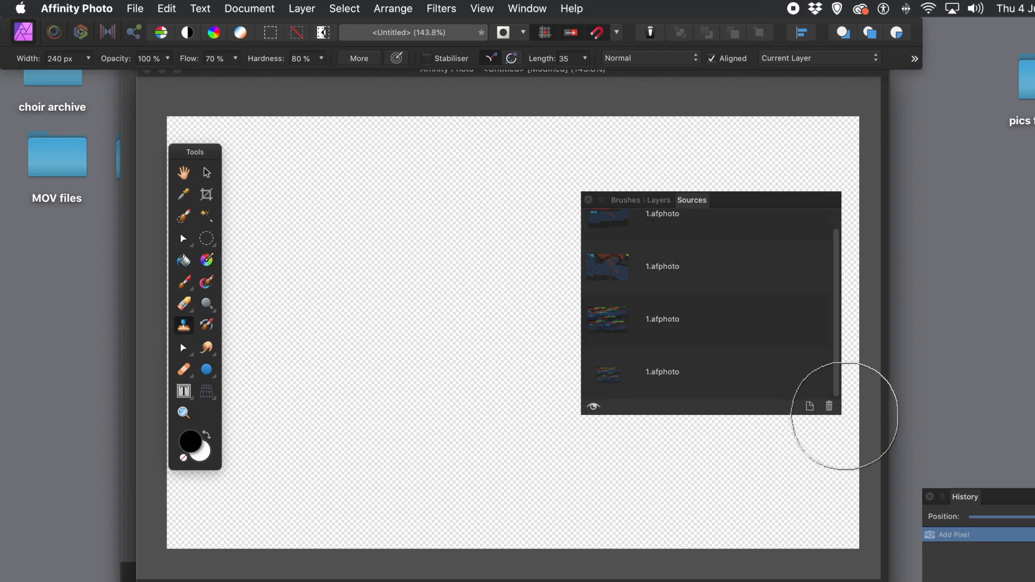
pyautogui.click(625, 376)
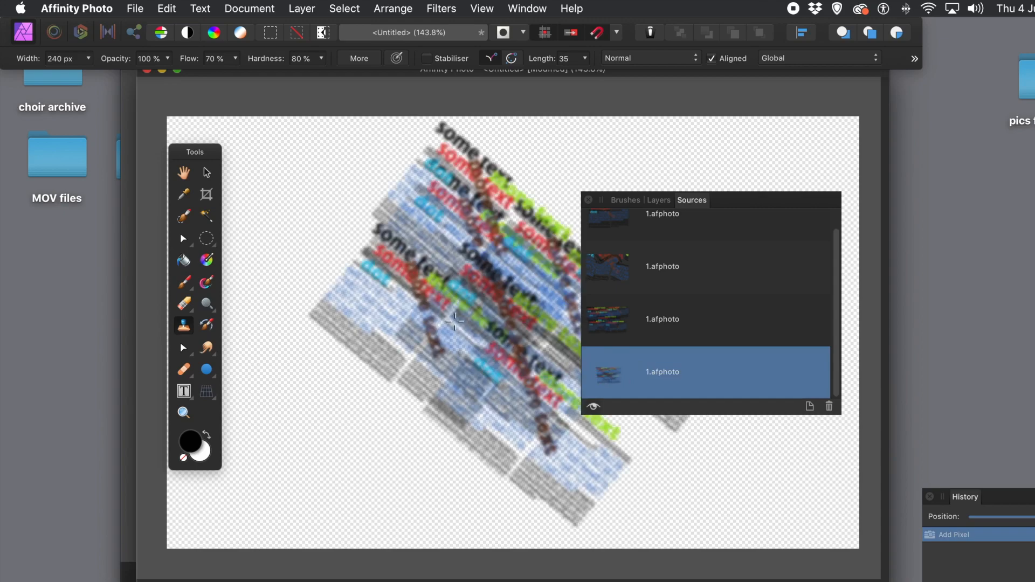
pyautogui.moveTo(493, 330)
pyautogui.mouseDown()
pyautogui.moveTo(450, 320)
pyautogui.moveTo(467, 358)
pyautogui.moveTo(453, 340)
pyautogui.moveTo(478, 323)
pyautogui.moveTo(509, 323)
pyautogui.moveTo(462, 354)
pyautogui.moveTo(453, 302)
pyautogui.moveTo(476, 312)
pyautogui.moveTo(446, 335)
pyautogui.moveTo(449, 312)
pyautogui.moveTo(436, 361)
pyautogui.mouseUp()
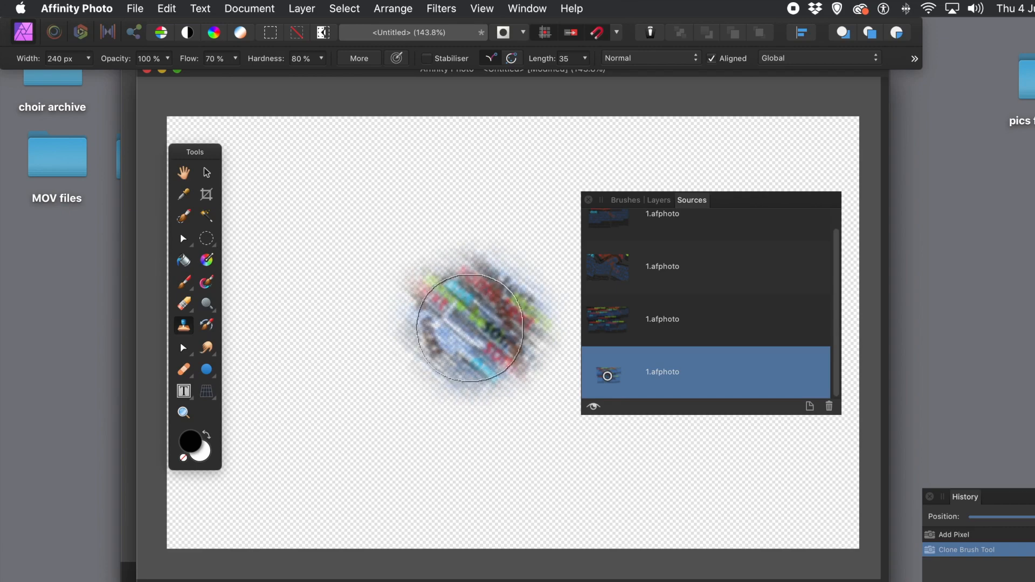
# Using the duplicated-text third source, clone two patches from different sample points above the blurred patch, one upper right and one upper left.
pyautogui.click(612, 320)
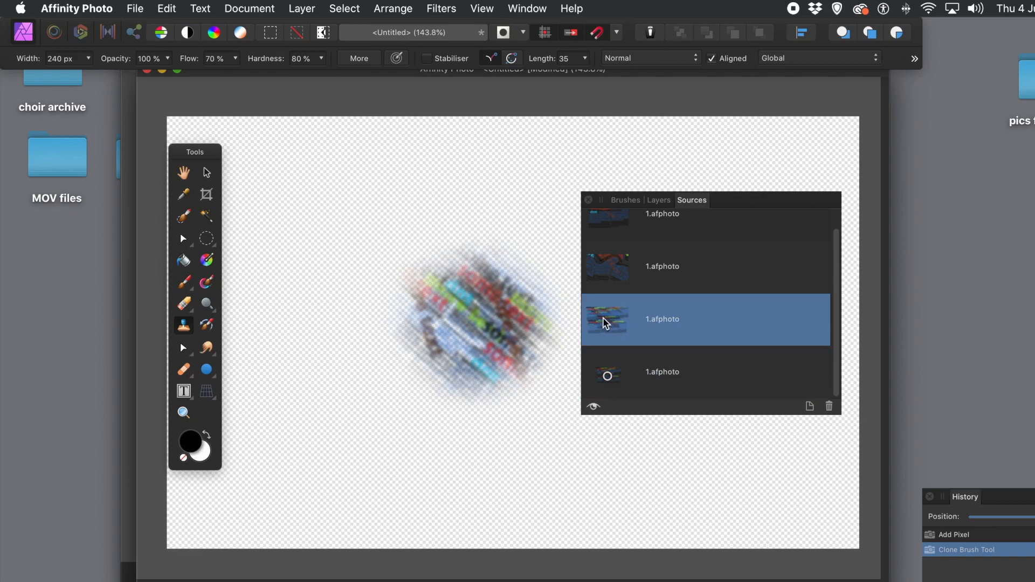
pyautogui.doubleClick(603, 319)
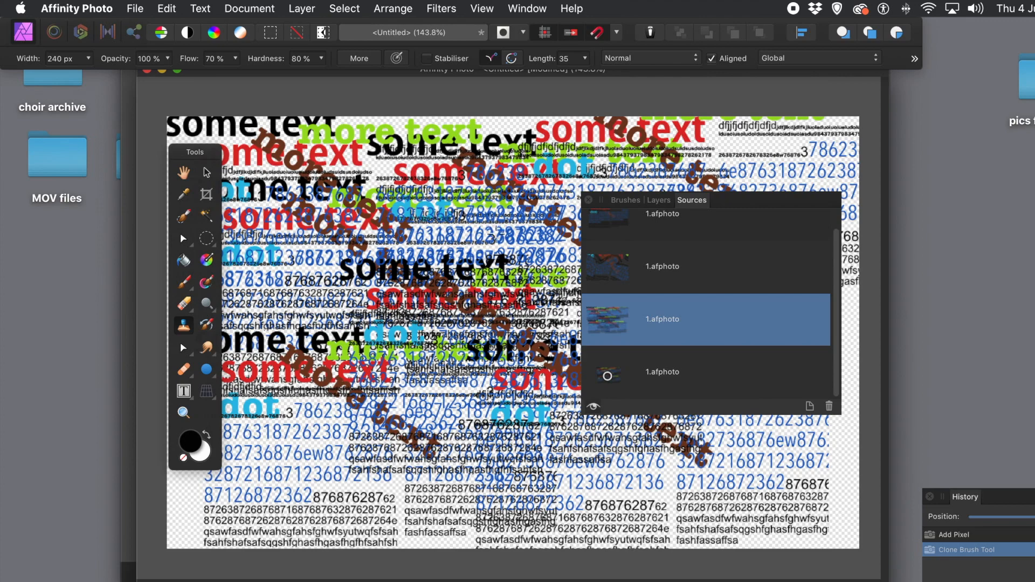
pyautogui.keyDown('alt'); pyautogui.click(496, 235); pyautogui.keyUp('alt')
pyautogui.moveTo(518, 234)
pyautogui.mouseDown()
pyautogui.moveTo(516, 255)
pyautogui.moveTo(533, 229)
pyautogui.moveTo(499, 251)
pyautogui.moveTo(535, 242)
pyautogui.moveTo(497, 239)
pyautogui.moveTo(523, 253)
pyautogui.moveTo(515, 223)
pyautogui.moveTo(478, 235)
pyautogui.mouseUp()
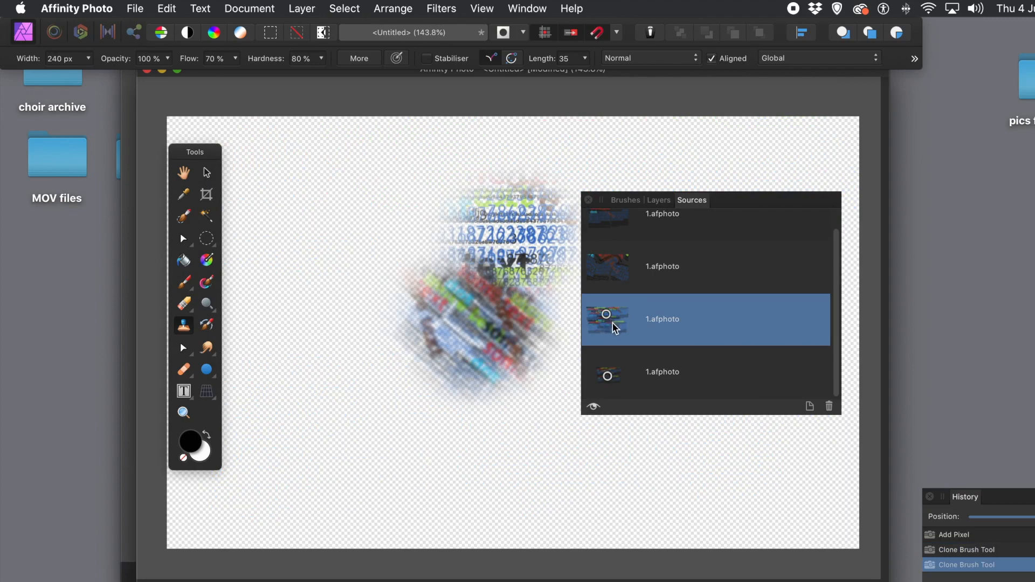
pyautogui.moveTo(612, 322)
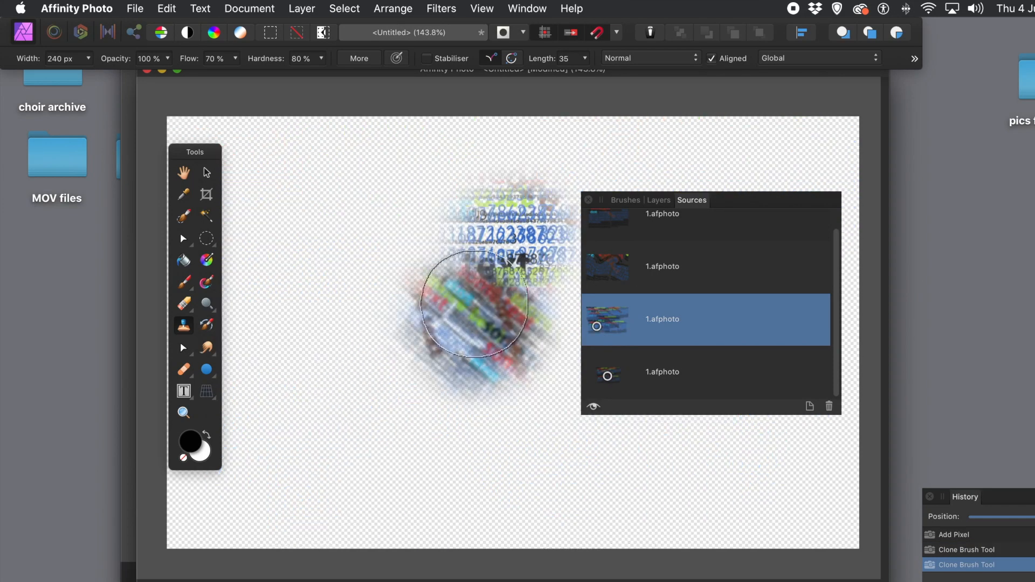
pyautogui.moveTo(402, 258)
pyautogui.mouseDown()
pyautogui.moveTo(442, 235)
pyautogui.moveTo(402, 264)
pyautogui.moveTo(437, 246)
pyautogui.moveTo(382, 254)
pyautogui.moveTo(394, 258)
pyautogui.moveTo(403, 242)
pyautogui.moveTo(372, 265)
pyautogui.moveTo(399, 253)
pyautogui.mouseUp()
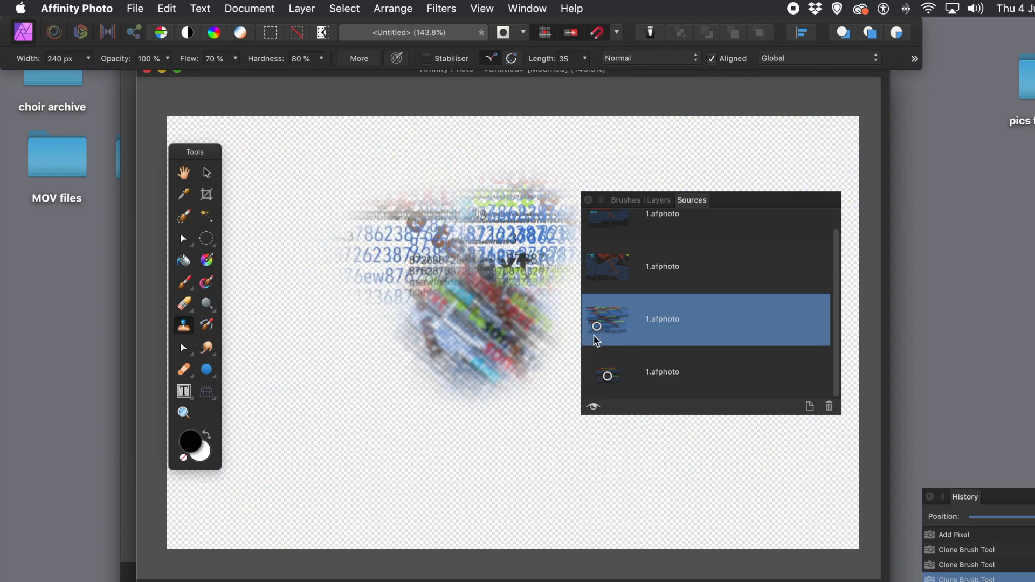
# Move the Sources panel aside and clone a patch of the third source's lower black and red text to the right of the blurred patch.
pyautogui.moveTo(608, 318)
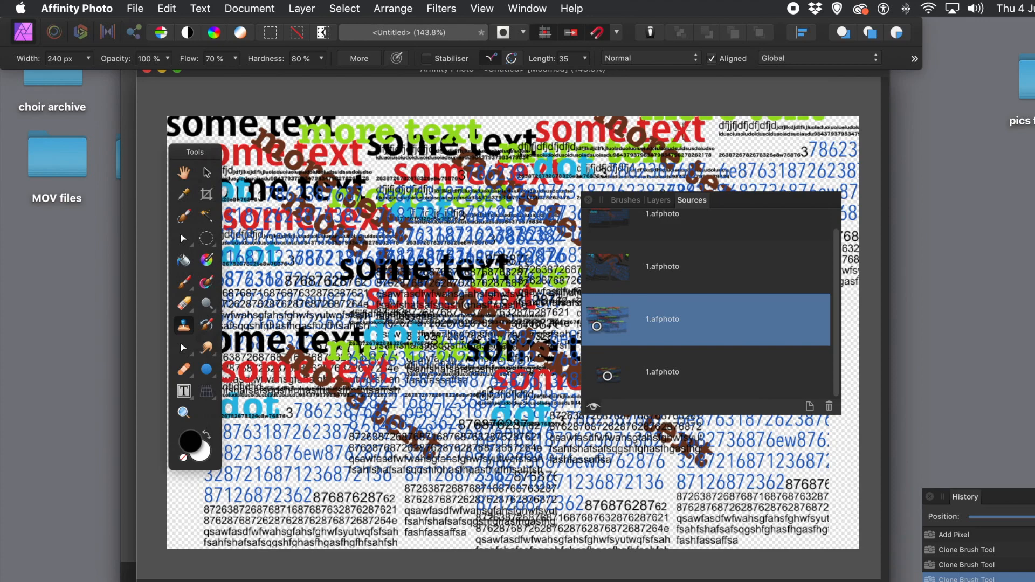
pyautogui.moveTo(744, 206); pyautogui.dragTo(891, 279)
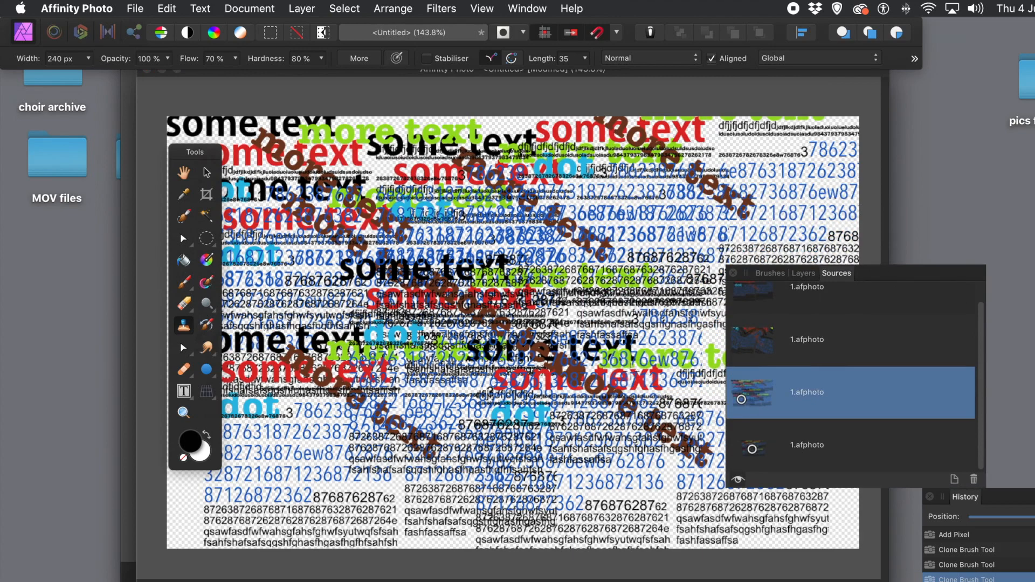
pyautogui.keyDown('alt'); pyautogui.click(577, 368); pyautogui.keyUp('alt')
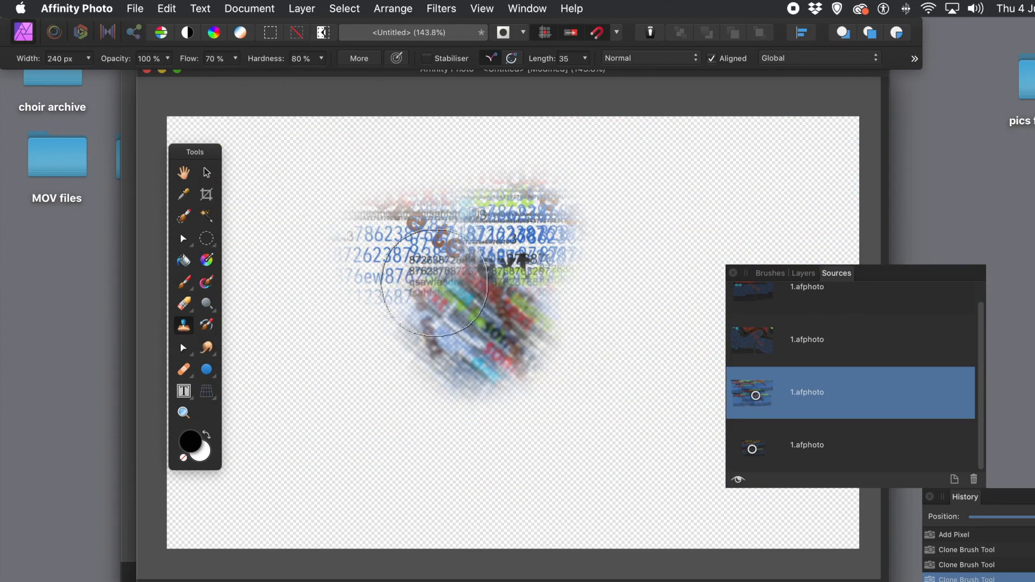
pyautogui.moveTo(578, 323)
pyautogui.mouseDown()
pyautogui.moveTo(604, 349)
pyautogui.moveTo(605, 321)
pyautogui.moveTo(581, 346)
pyautogui.moveTo(613, 327)
pyautogui.moveTo(571, 324)
pyautogui.moveTo(575, 344)
pyautogui.moveTo(581, 316)
pyautogui.moveTo(565, 339)
pyautogui.moveTo(600, 330)
pyautogui.moveTo(578, 331)
pyautogui.mouseUp()
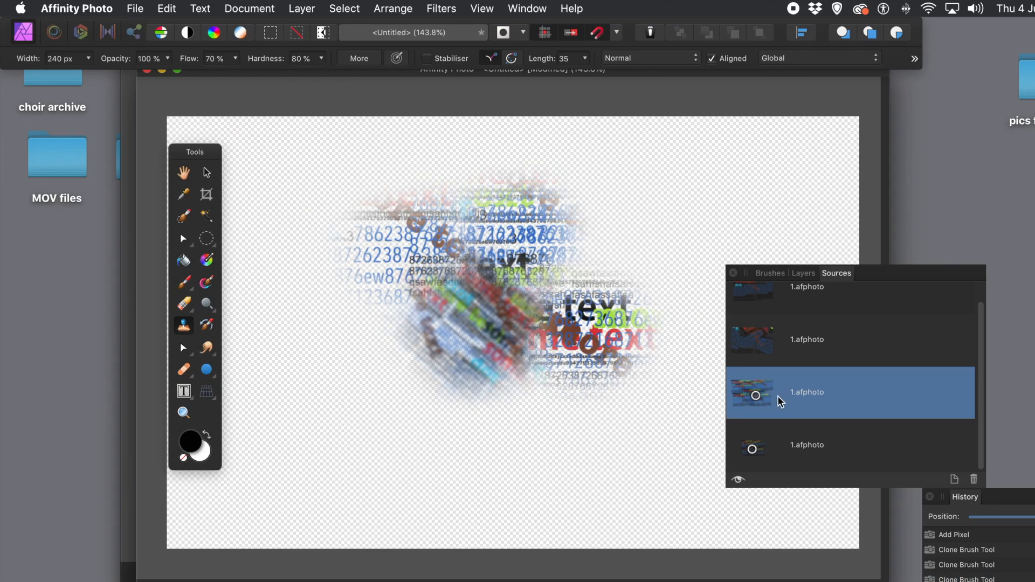
# Resample the third source near the right end of its lower red text and clone a patch into the canvas's upper-right area.
pyautogui.click(756, 400)
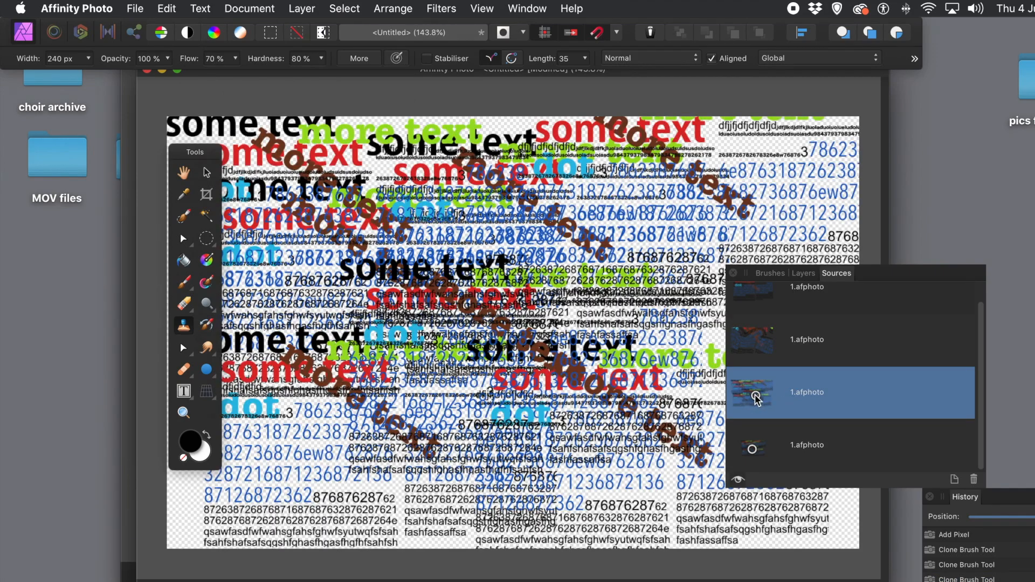
pyautogui.keyDown('alt'); pyautogui.click(661, 388); pyautogui.keyUp('alt')
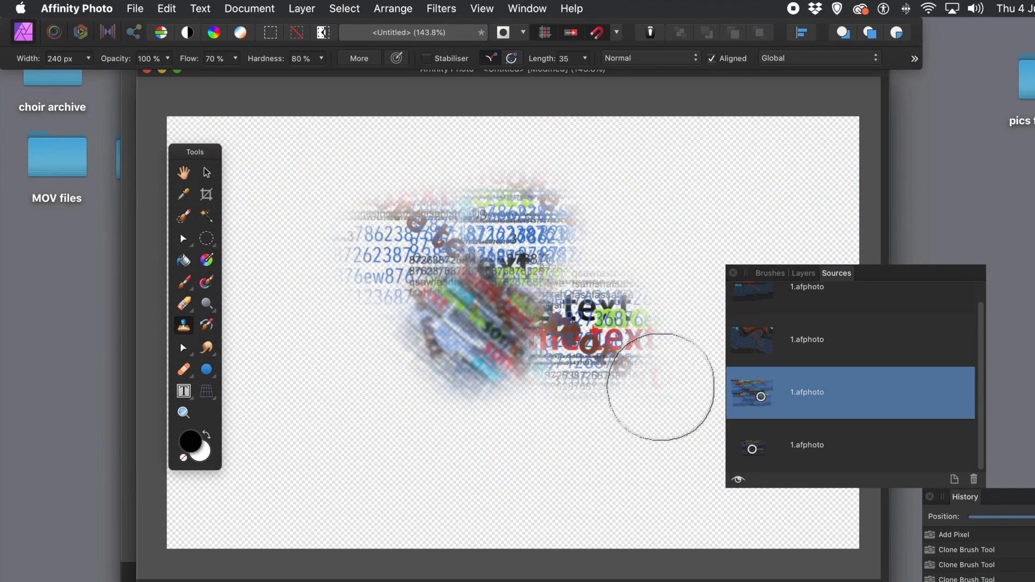
pyautogui.moveTo(613, 220)
pyautogui.mouseDown()
pyautogui.moveTo(607, 254)
pyautogui.moveTo(635, 216)
pyautogui.moveTo(592, 242)
pyautogui.moveTo(622, 246)
pyautogui.moveTo(612, 224)
pyautogui.moveTo(608, 239)
pyautogui.moveTo(633, 251)
pyautogui.mouseUp()
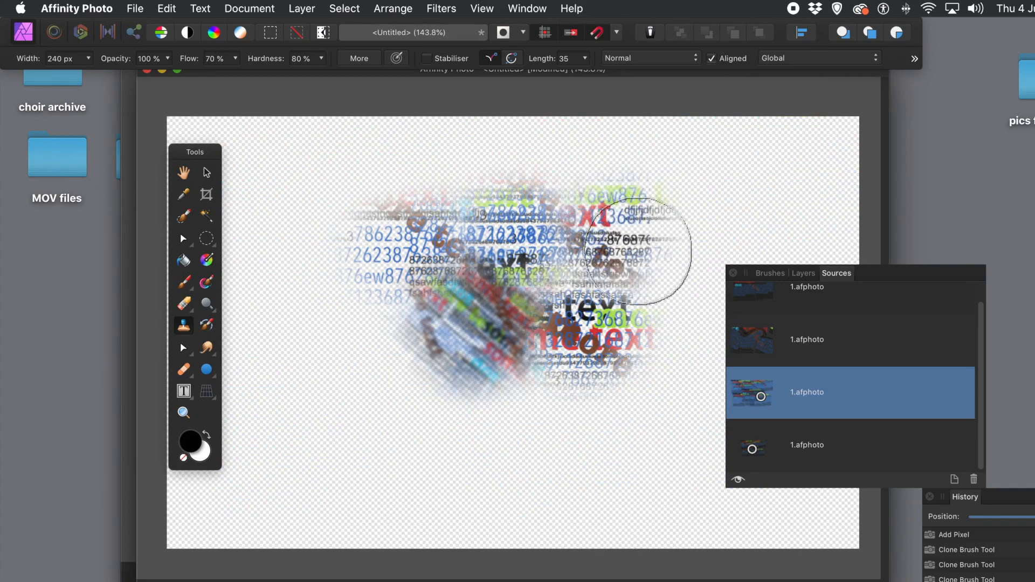
# Sample the small black text lines low in the third source and clone them to the left of the blurred patch.
pyautogui.doubleClick(742, 392)
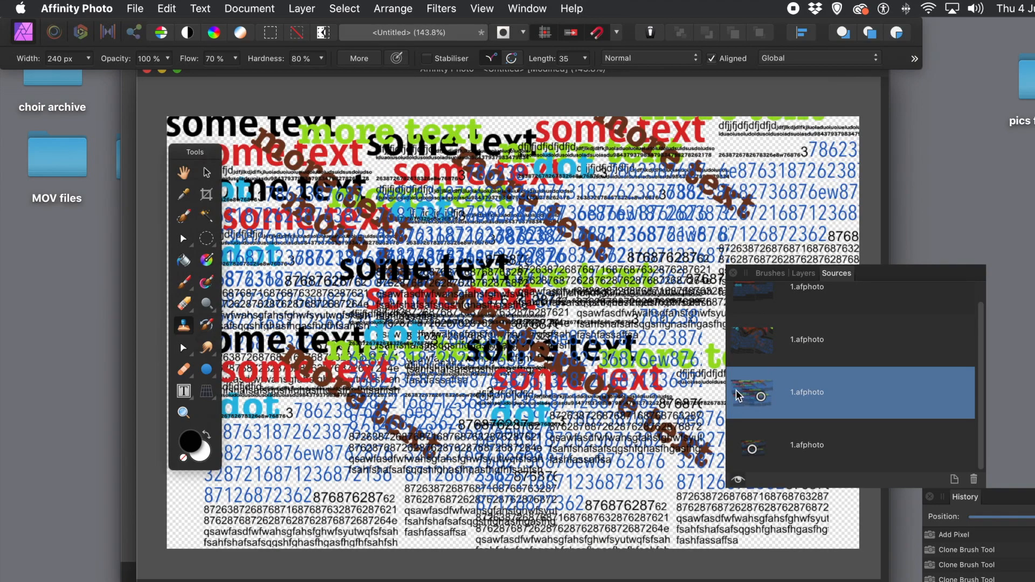
pyautogui.click(477, 474)
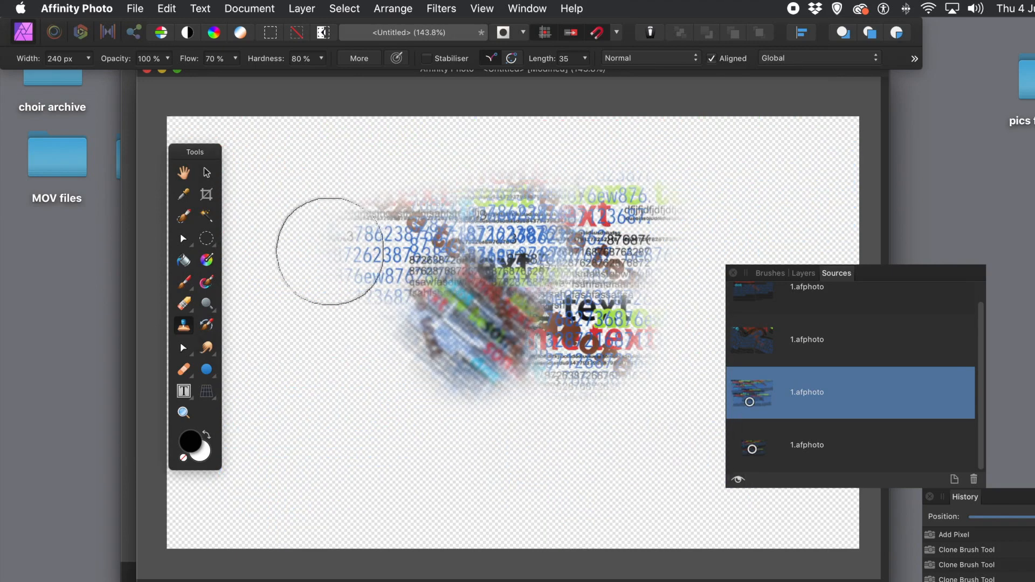
pyautogui.moveTo(325, 328)
pyautogui.mouseDown()
pyautogui.moveTo(318, 359)
pyautogui.moveTo(361, 339)
pyautogui.moveTo(331, 334)
pyautogui.moveTo(344, 353)
pyautogui.moveTo(331, 337)
pyautogui.moveTo(335, 352)
pyautogui.moveTo(358, 346)
pyautogui.mouseUp()
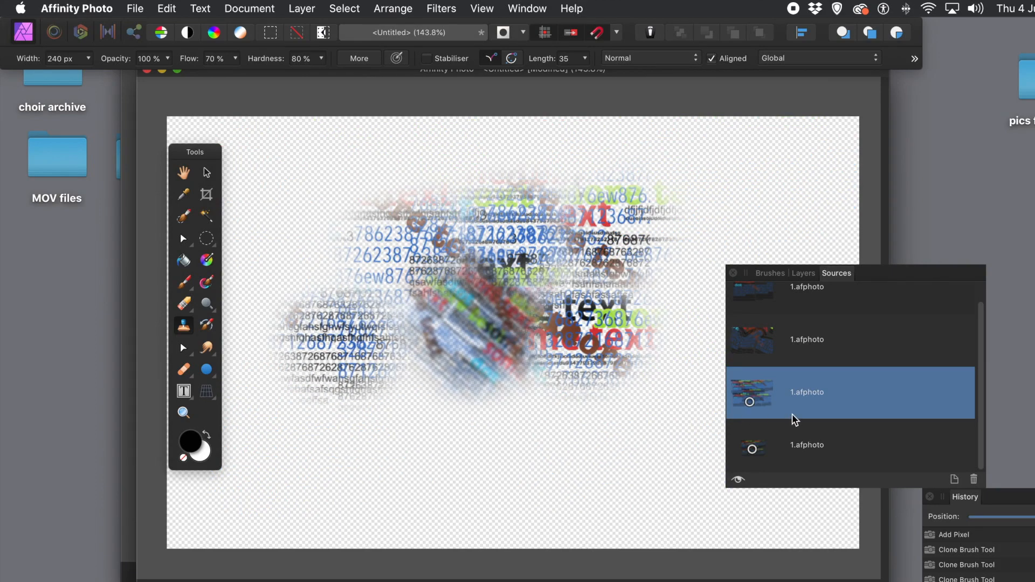
# Sample the red text near the top of the third source and clone it onto the canvas's upper-left and upper-right areas.
pyautogui.click(749, 403)
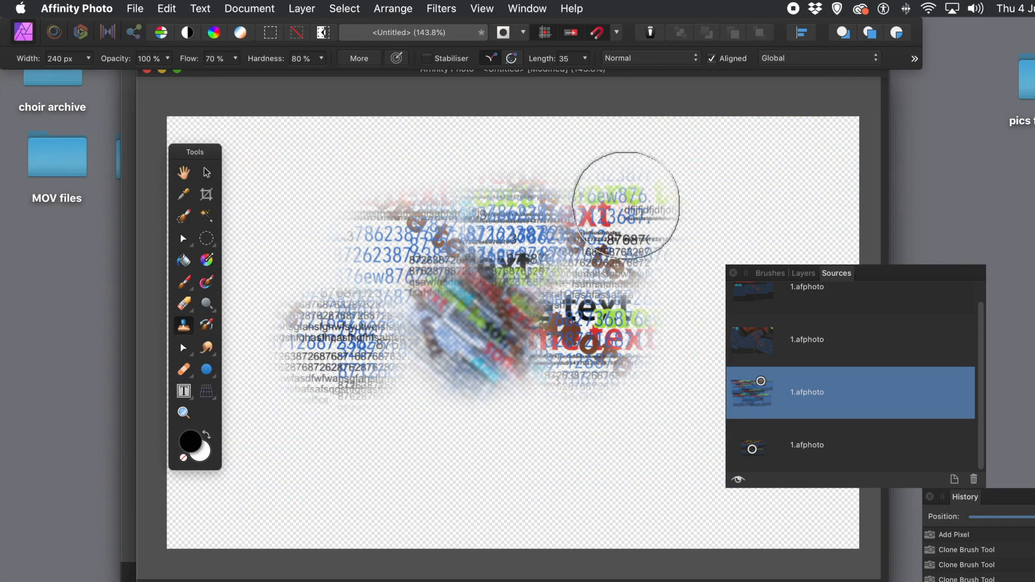
pyautogui.moveTo(335, 181)
pyautogui.mouseDown()
pyautogui.moveTo(334, 220)
pyautogui.moveTo(389, 199)
pyautogui.moveTo(280, 200)
pyautogui.moveTo(298, 194)
pyautogui.moveTo(279, 204)
pyautogui.moveTo(300, 185)
pyautogui.mouseUp()
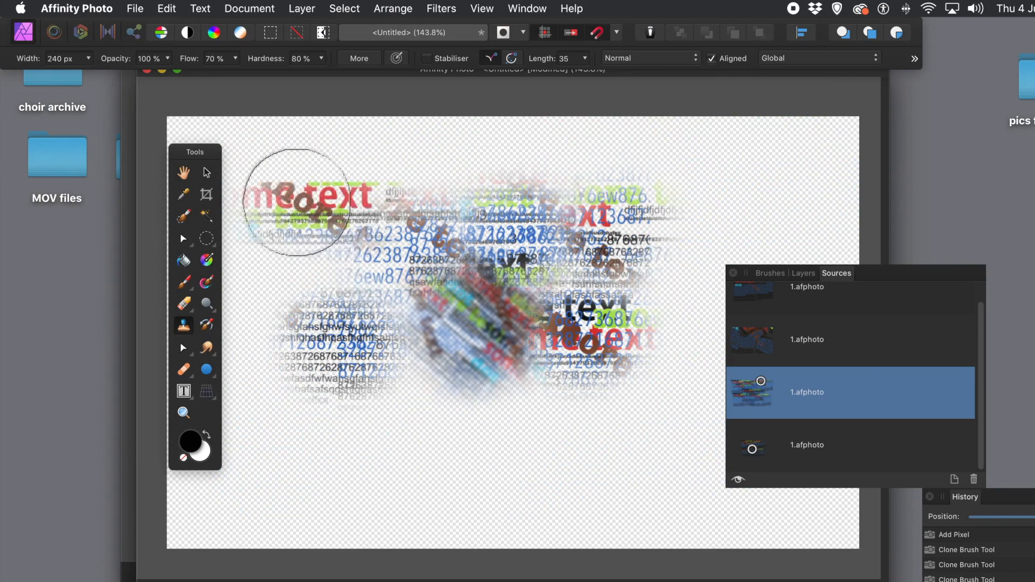
pyautogui.doubleClick(762, 384)
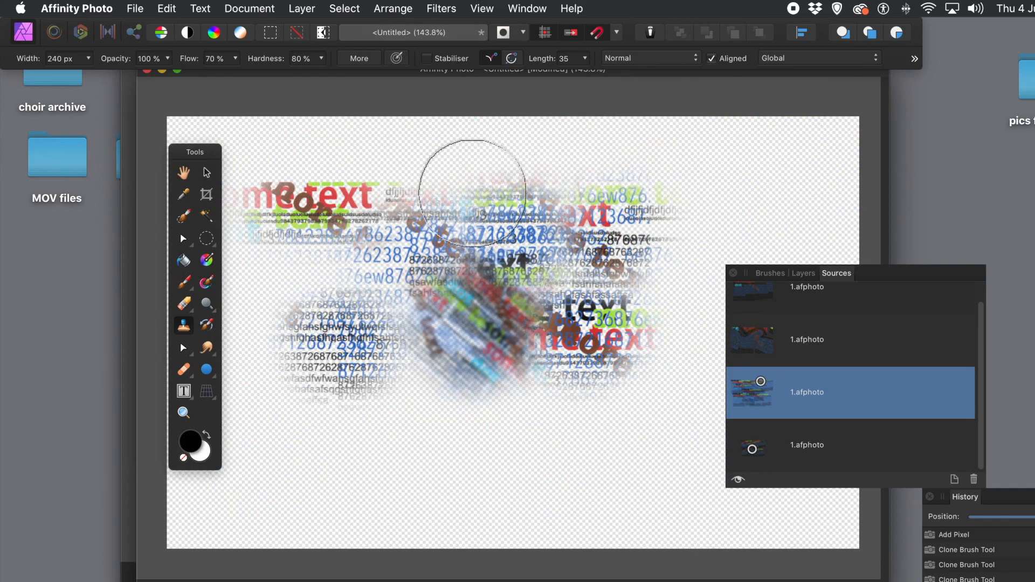
pyautogui.moveTo(650, 166)
pyautogui.mouseDown()
pyautogui.moveTo(594, 180)
pyautogui.moveTo(654, 146)
pyautogui.moveTo(599, 165)
pyautogui.moveTo(593, 135)
pyautogui.moveTo(528, 129)
pyautogui.moveTo(546, 156)
pyautogui.mouseUp()
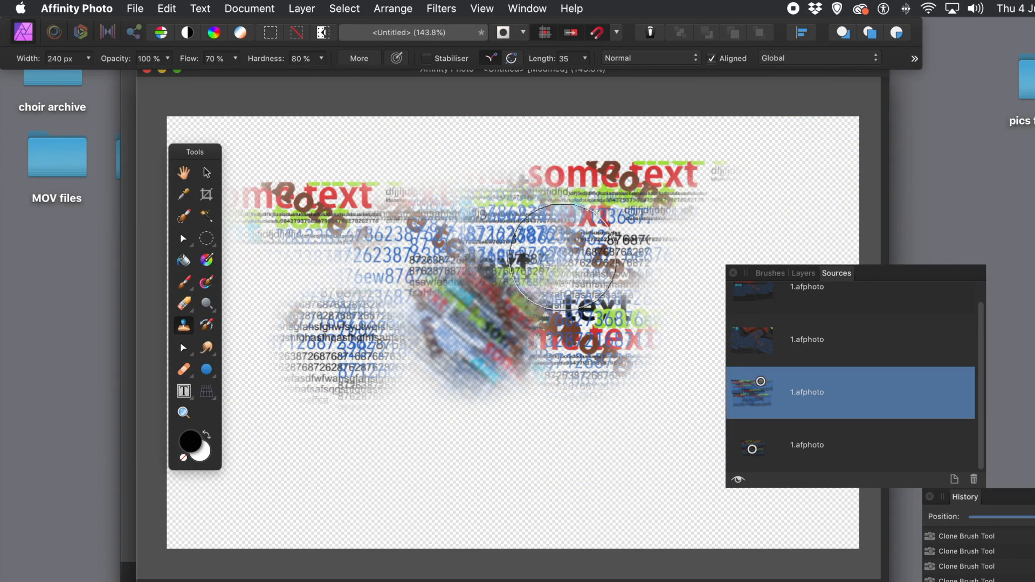
# Switch to the deformed second source, sample its warped brown and black lettering, and clone it below and left of the blurred patch.
pyautogui.click(763, 342)
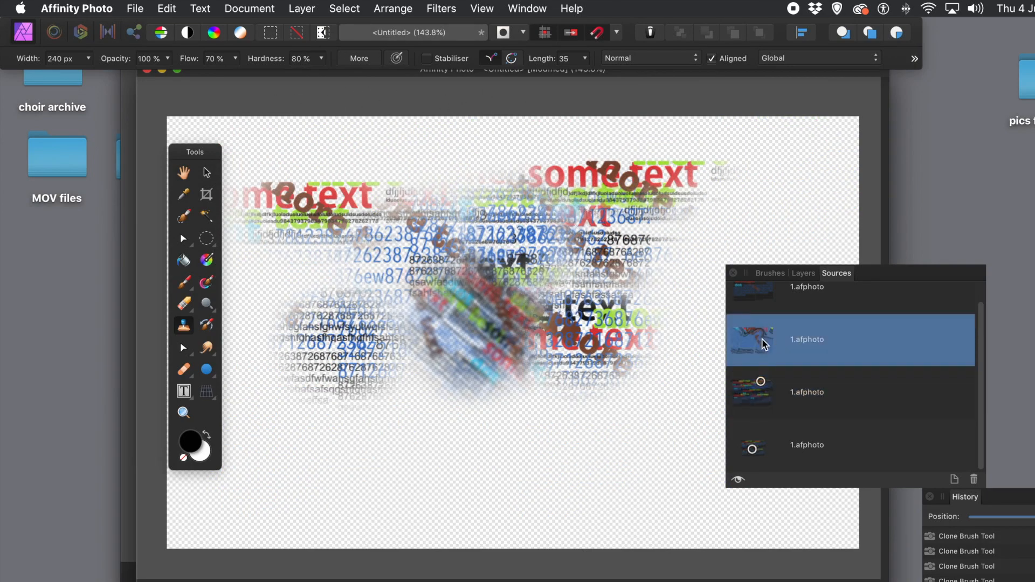
pyautogui.doubleClick(755, 343)
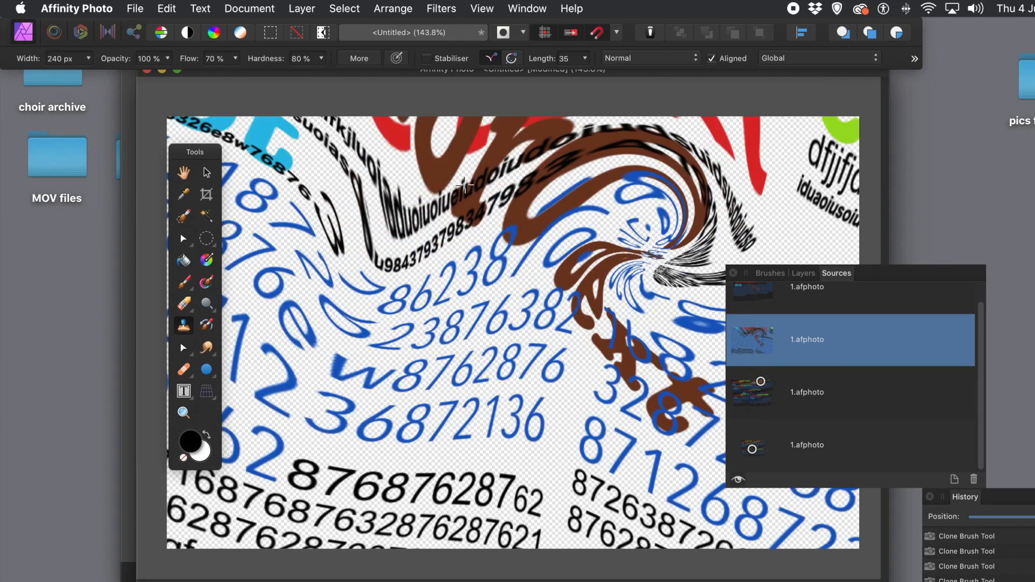
pyautogui.keyDown('alt'); pyautogui.click(463, 204); pyautogui.keyUp('alt')
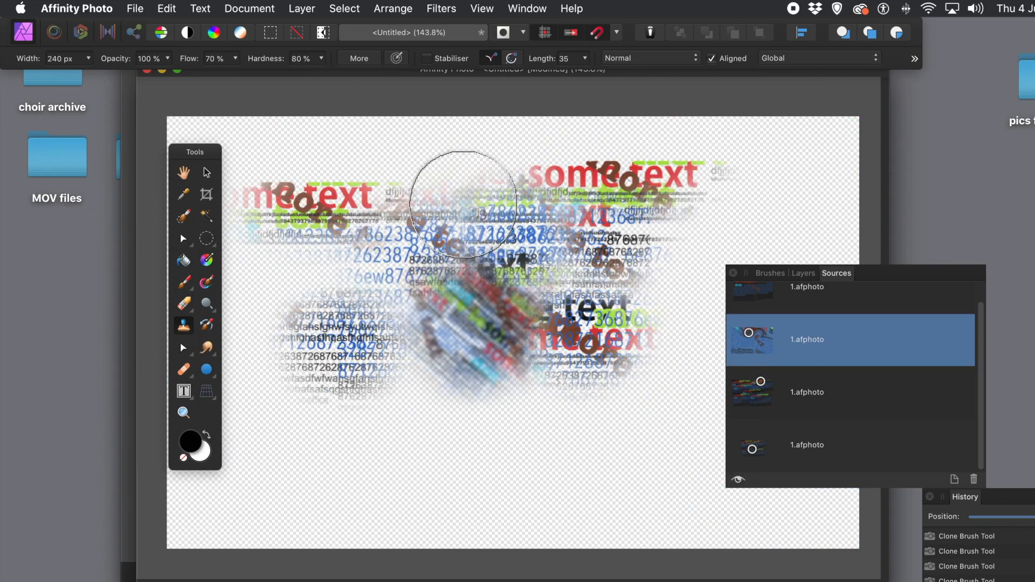
pyautogui.moveTo(410, 377)
pyautogui.mouseDown()
pyautogui.moveTo(415, 370)
pyautogui.moveTo(457, 394)
pyautogui.moveTo(420, 423)
pyautogui.moveTo(432, 357)
pyautogui.moveTo(401, 321)
pyautogui.moveTo(396, 385)
pyautogui.moveTo(353, 423)
pyautogui.moveTo(313, 418)
pyautogui.moveTo(377, 420)
pyautogui.mouseUp()
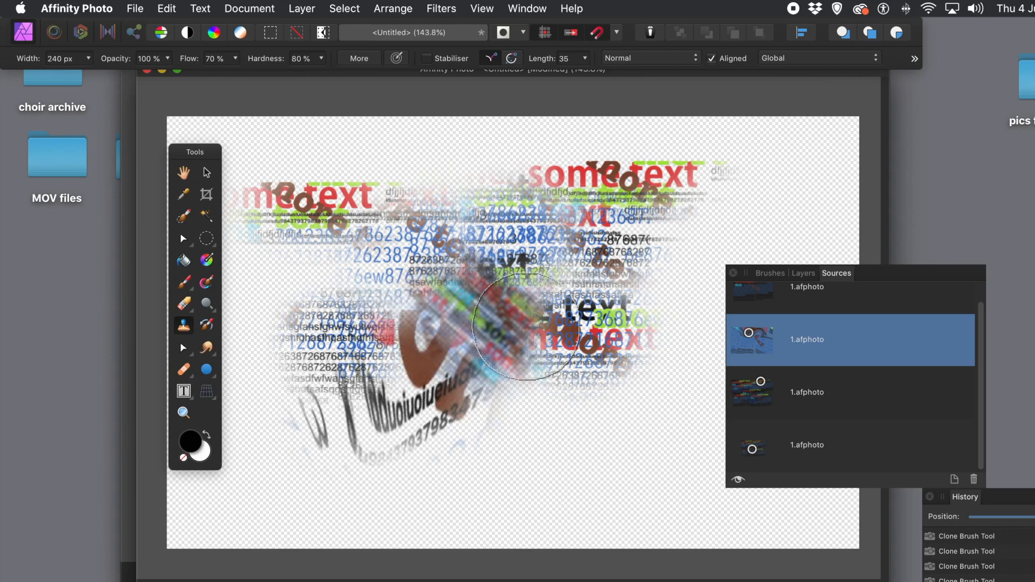
# Sample the slanted numbers low in the second source and clone them below and right of the blurred patch.
pyautogui.click(754, 348)
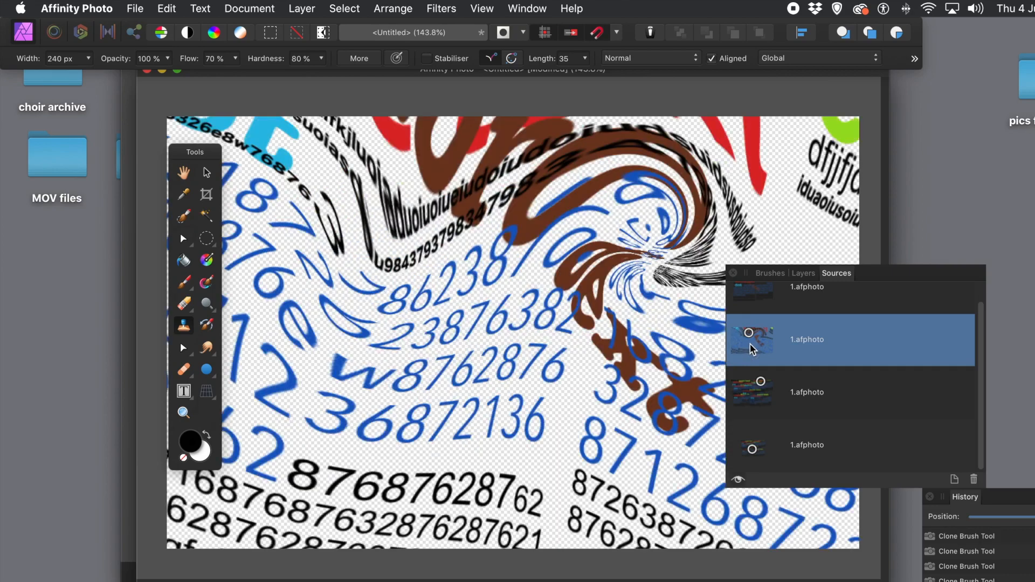
pyautogui.keyDown('alt'); pyautogui.click(608, 501); pyautogui.keyUp('alt')
pyautogui.moveTo(503, 430)
pyautogui.mouseDown()
pyautogui.moveTo(538, 458)
pyautogui.moveTo(567, 454)
pyautogui.moveTo(548, 471)
pyautogui.moveTo(597, 464)
pyautogui.moveTo(548, 425)
pyautogui.moveTo(534, 468)
pyautogui.moveTo(582, 461)
pyautogui.moveTo(542, 439)
pyautogui.moveTo(537, 460)
pyautogui.moveTo(590, 417)
pyautogui.moveTo(546, 434)
pyautogui.moveTo(625, 418)
pyautogui.mouseUp()
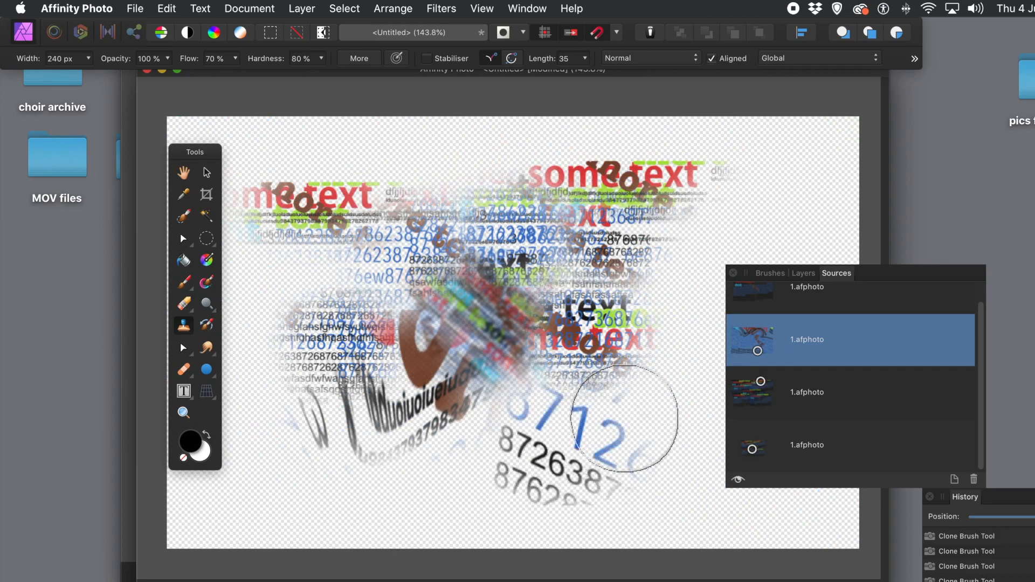
# Switch to the first source, sample its small black text lines, and clone them beneath the warped lettering in the lower-left area.
pyautogui.click(761, 303)
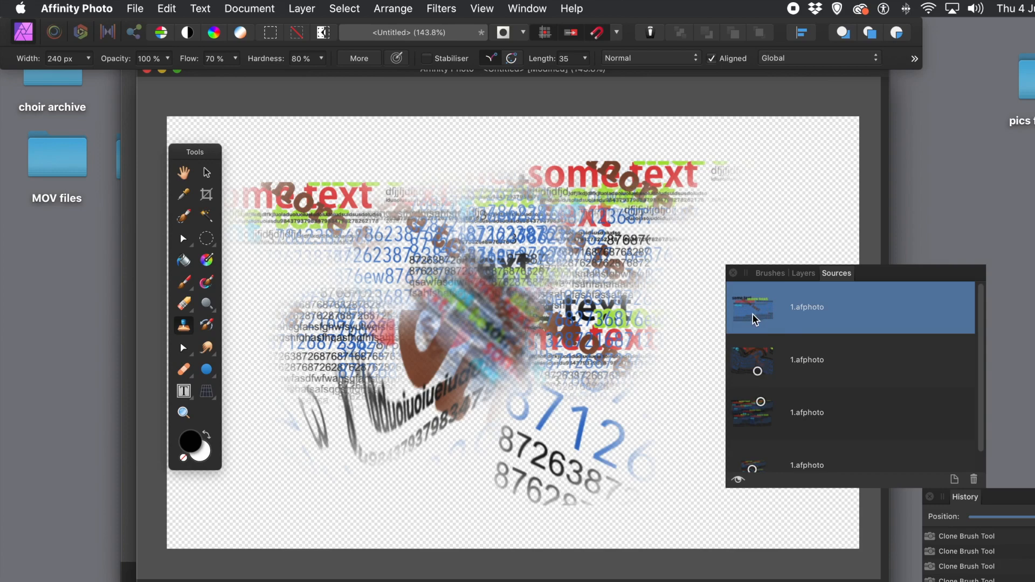
pyautogui.click(753, 314)
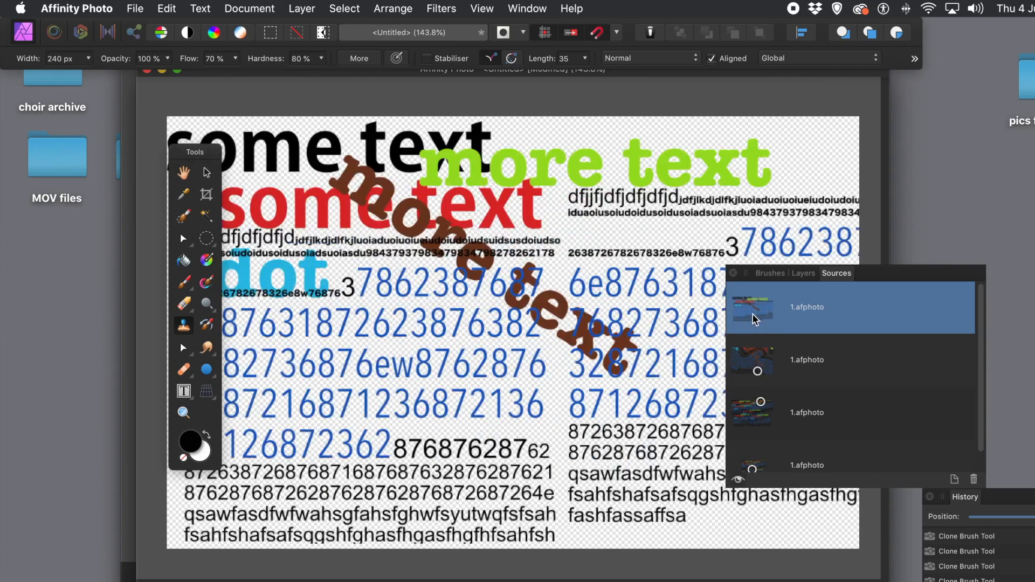
pyautogui.keyDown('alt'); pyautogui.click(437, 495); pyautogui.keyUp('alt')
pyautogui.moveTo(424, 481)
pyautogui.mouseDown()
pyautogui.moveTo(403, 489)
pyautogui.moveTo(461, 481)
pyautogui.moveTo(347, 492)
pyautogui.moveTo(456, 471)
pyautogui.mouseUp()
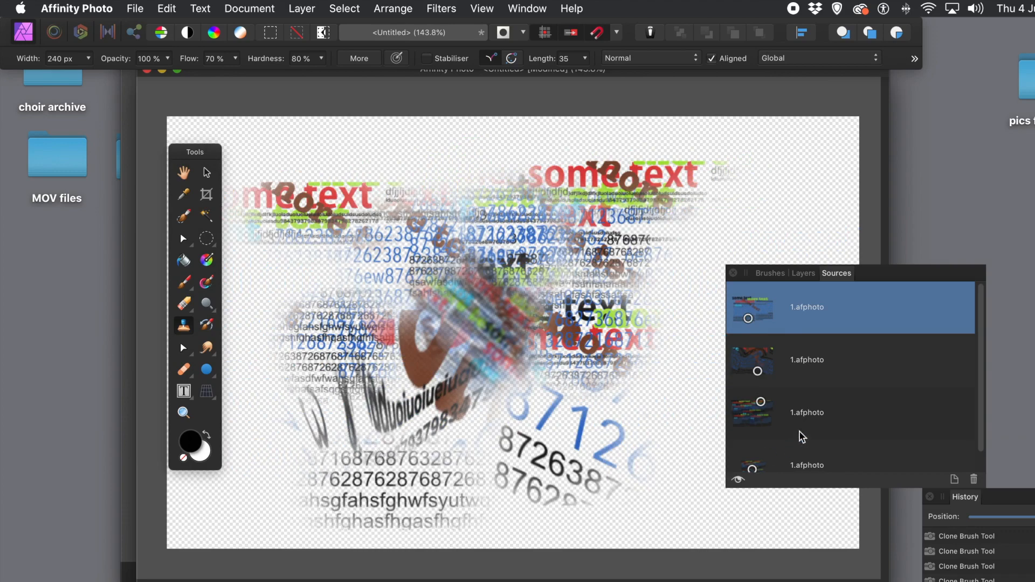
# Sample the first source where the brown text meets the blue numbers and clone it across the canvas's upper-right and upper-middle areas.
pyautogui.click(768, 307)
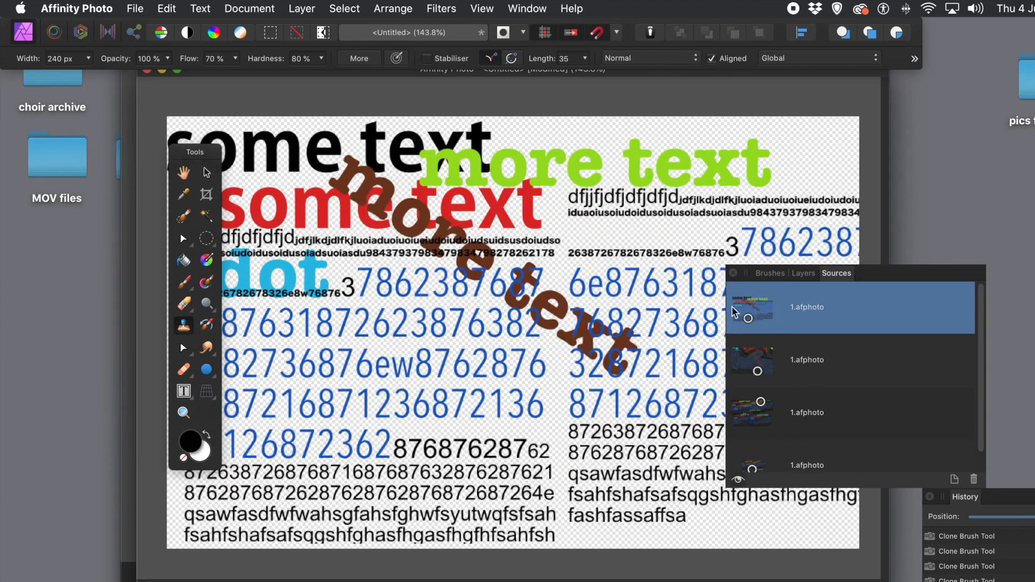
pyautogui.keyDown('alt'); pyautogui.click(663, 294); pyautogui.keyUp('alt')
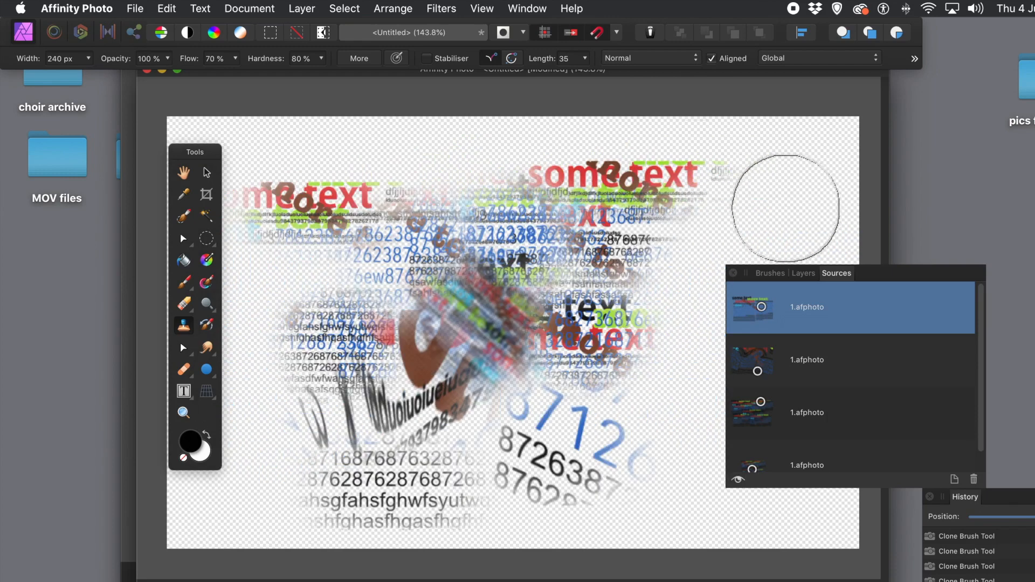
pyautogui.moveTo(760, 198)
pyautogui.mouseDown()
pyautogui.moveTo(660, 220)
pyautogui.moveTo(642, 254)
pyautogui.moveTo(677, 237)
pyautogui.moveTo(655, 277)
pyautogui.moveTo(673, 265)
pyautogui.moveTo(633, 299)
pyautogui.moveTo(709, 271)
pyautogui.moveTo(652, 281)
pyautogui.moveTo(657, 230)
pyautogui.moveTo(599, 239)
pyautogui.moveTo(614, 194)
pyautogui.mouseUp()
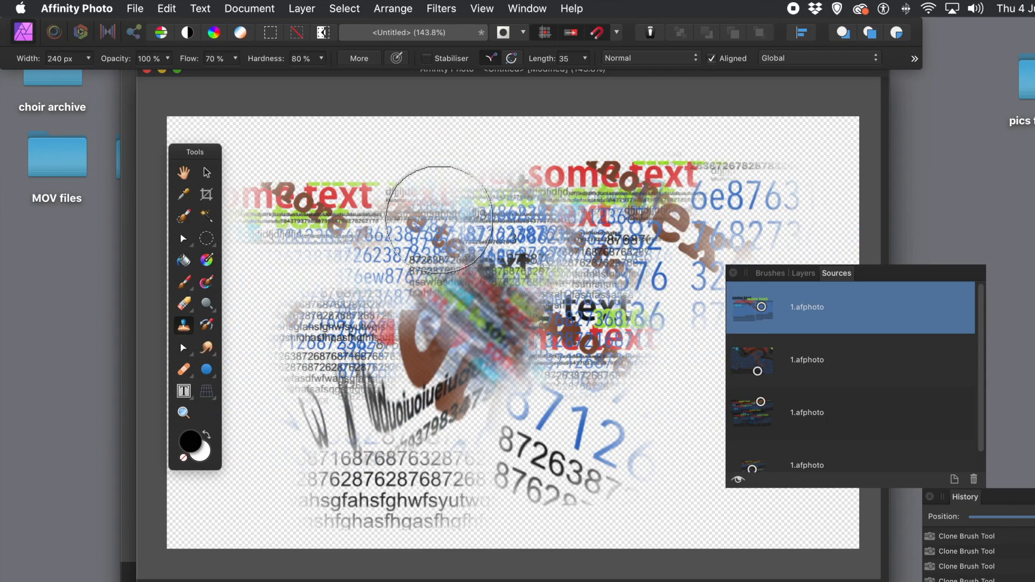
pyautogui.moveTo(439, 221); pyautogui.dragTo(464, 215)
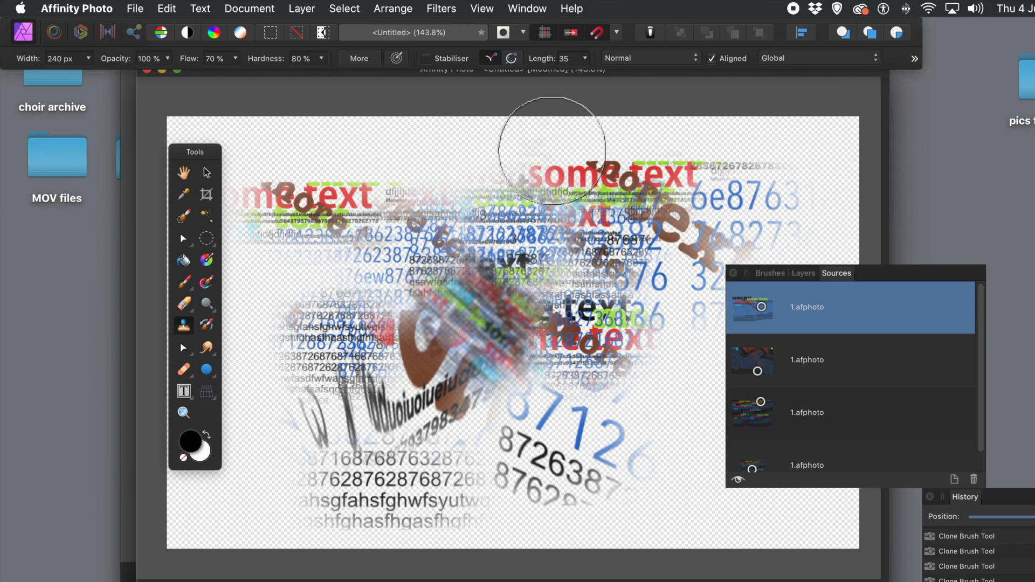
# Add a new layer, sample the densely layered text of the third source, and clone it across the canvas's middle-left area.
pyautogui.click(300, 9)
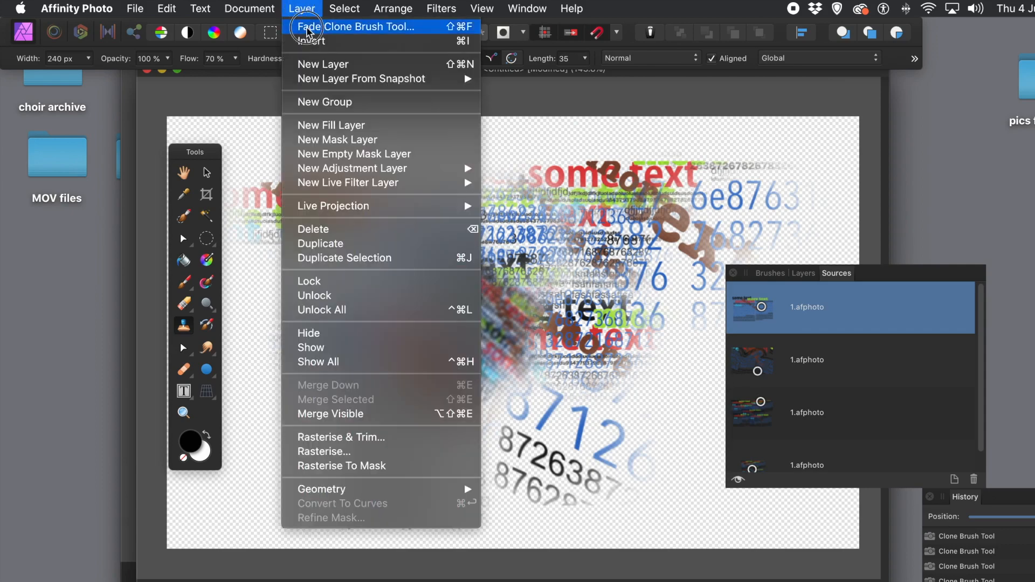
pyautogui.click(321, 66)
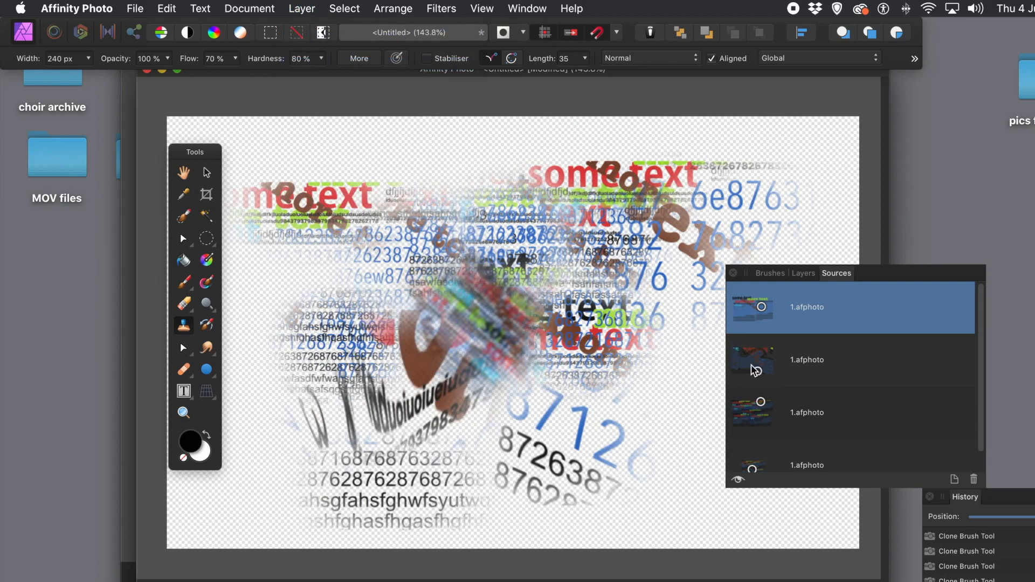
pyautogui.click(754, 421)
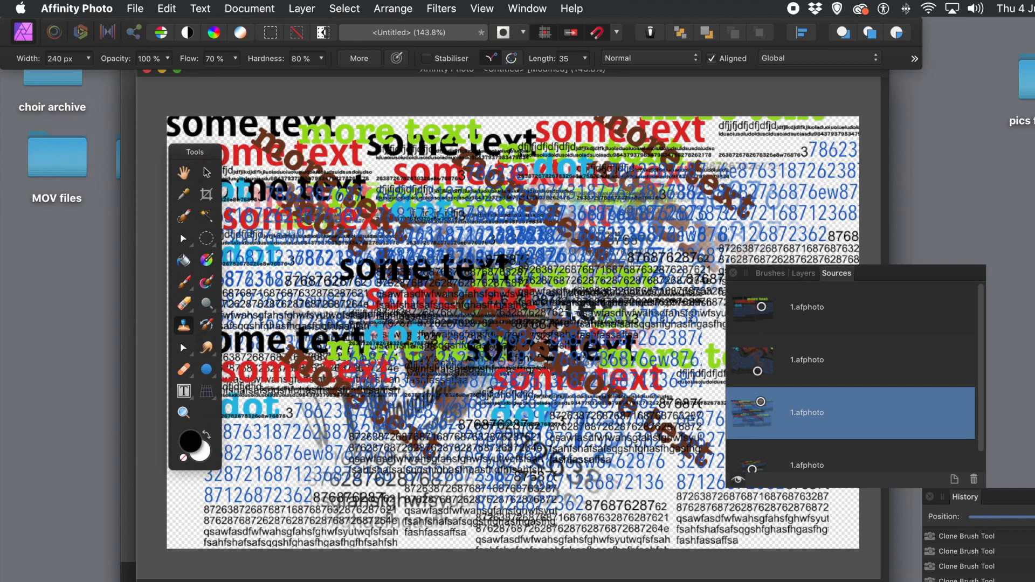
pyautogui.keyDown('alt'); pyautogui.click(580, 286); pyautogui.keyUp('alt')
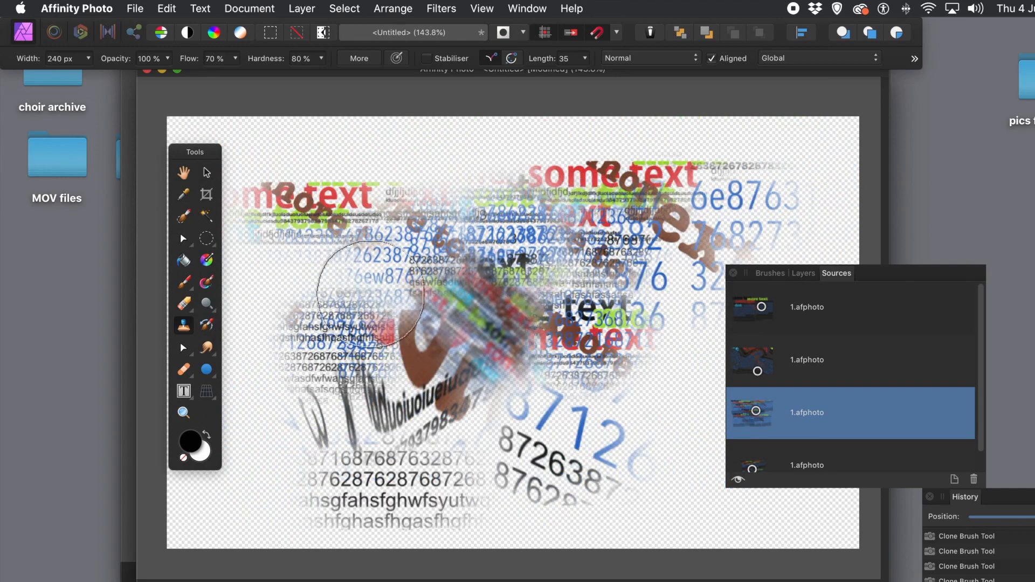
pyautogui.moveTo(327, 288)
pyautogui.mouseDown()
pyautogui.moveTo(290, 297)
pyautogui.moveTo(335, 276)
pyautogui.moveTo(270, 305)
pyautogui.moveTo(373, 288)
pyautogui.moveTo(307, 313)
pyautogui.moveTo(355, 340)
pyautogui.moveTo(339, 331)
pyautogui.moveTo(325, 349)
pyautogui.moveTo(362, 335)
pyautogui.moveTo(411, 360)
pyautogui.moveTo(373, 378)
pyautogui.moveTo(436, 329)
pyautogui.moveTo(420, 315)
pyautogui.moveTo(461, 333)
pyautogui.moveTo(462, 311)
pyautogui.moveTo(390, 316)
pyautogui.moveTo(453, 343)
pyautogui.moveTo(411, 404)
pyautogui.moveTo(461, 371)
pyautogui.moveTo(377, 373)
pyautogui.moveTo(432, 372)
pyautogui.moveTo(391, 332)
pyautogui.moveTo(337, 369)
pyautogui.moveTo(376, 358)
pyautogui.moveTo(323, 399)
pyautogui.mouseUp()
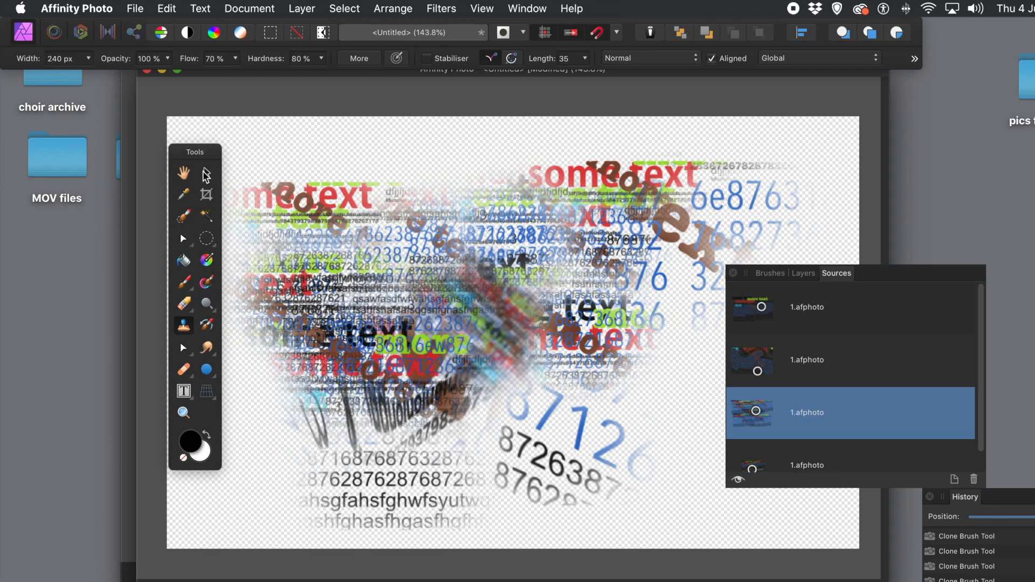
# Spread duplicates of the newly cloned text layer around the canvas and rotate the upper-right copy diagonally.
pyautogui.click(206, 171)
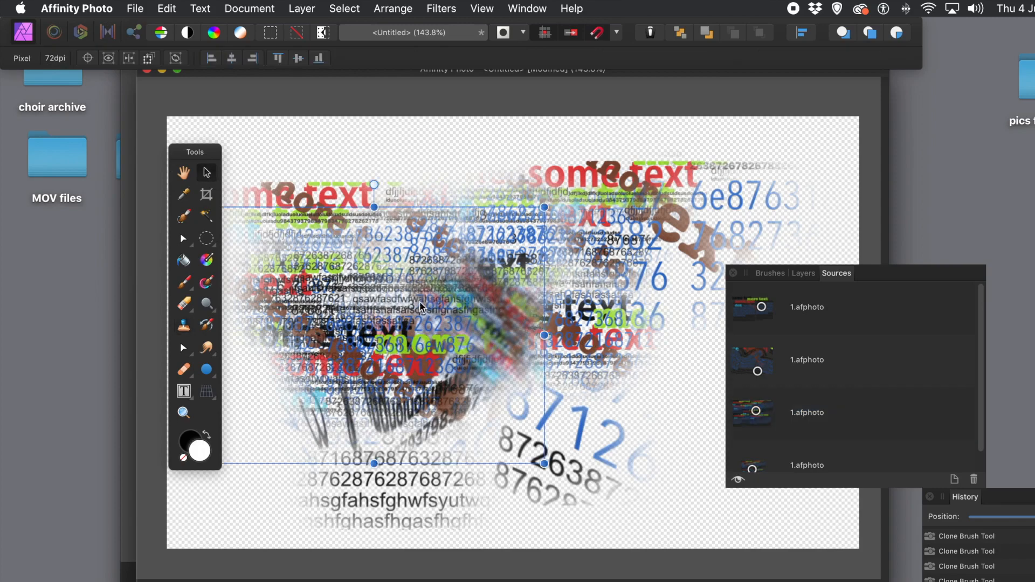
pyautogui.moveTo(445, 326); pyautogui.dragTo(514, 187)
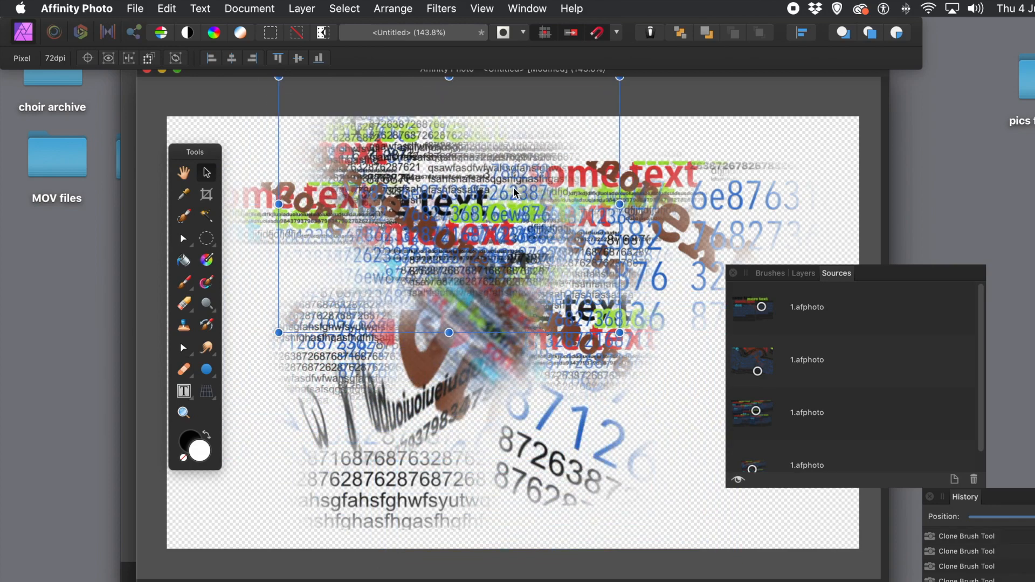
pyautogui.moveTo(462, 144); pyautogui.dragTo(704, 199)
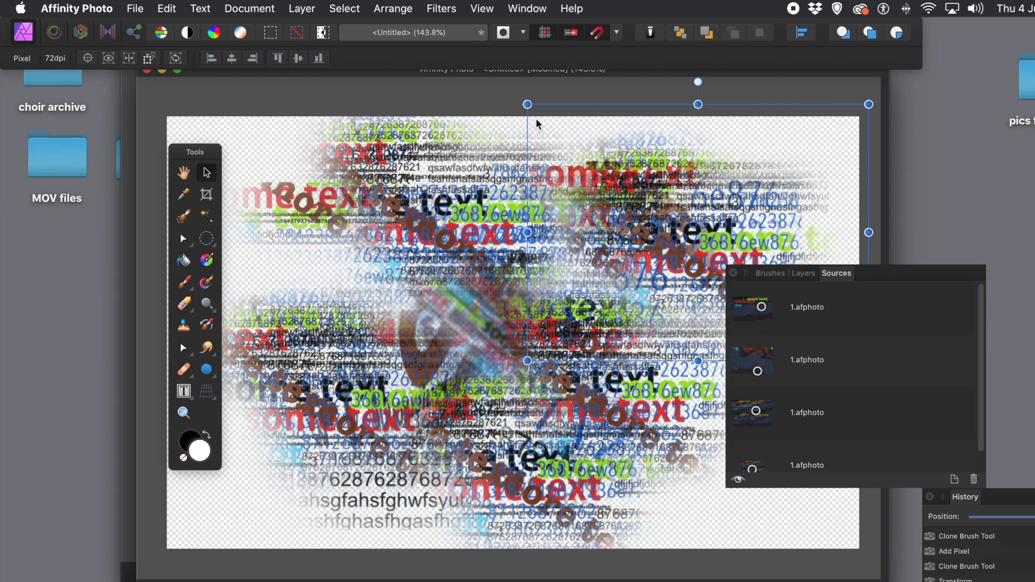
pyautogui.moveTo(529, 95); pyautogui.dragTo(372, 269)
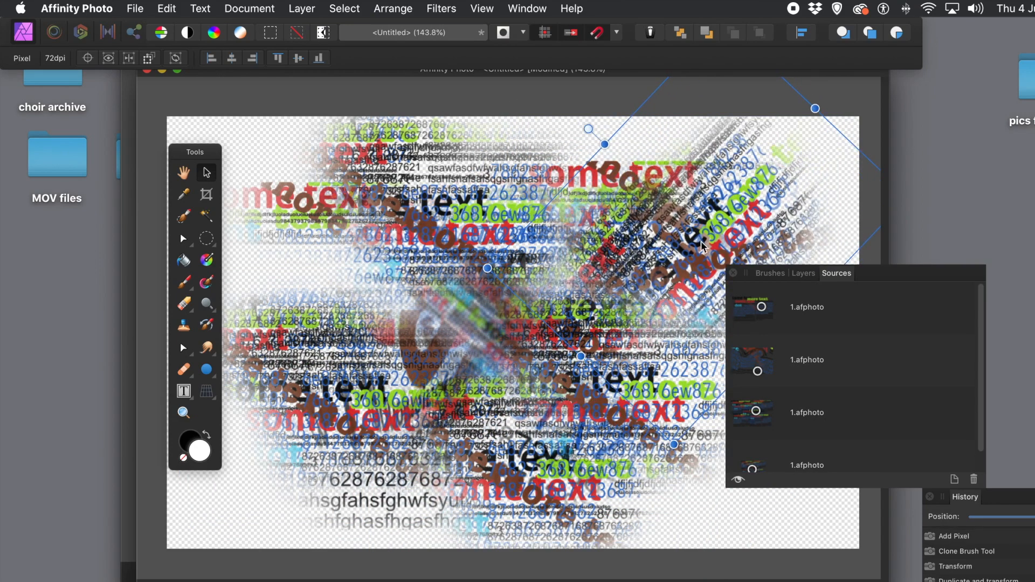
pyautogui.press('super+j')
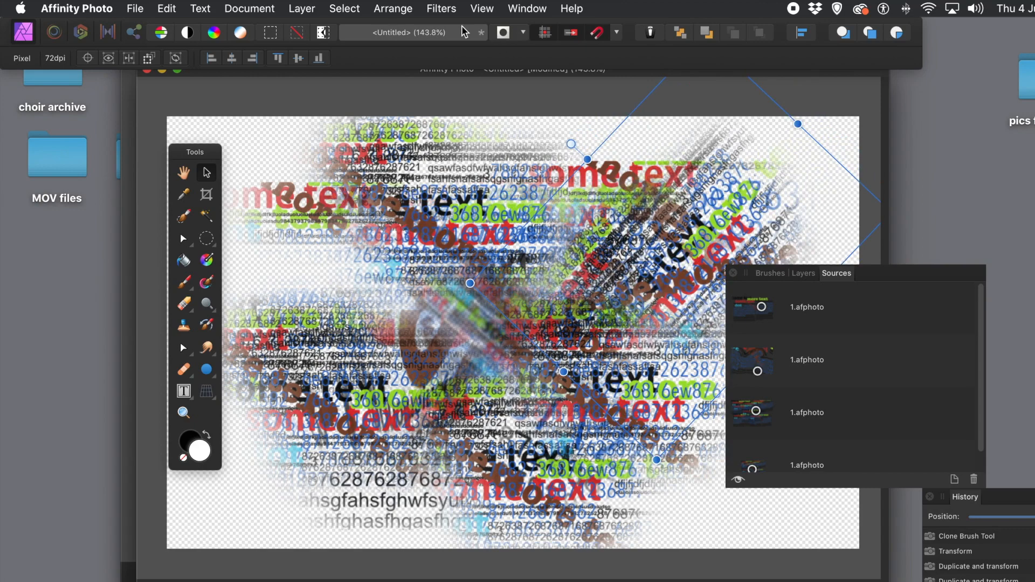
# Start the Deform filter on the rotated copy and place three handles across its diagonal text.
pyautogui.click(447, 9)
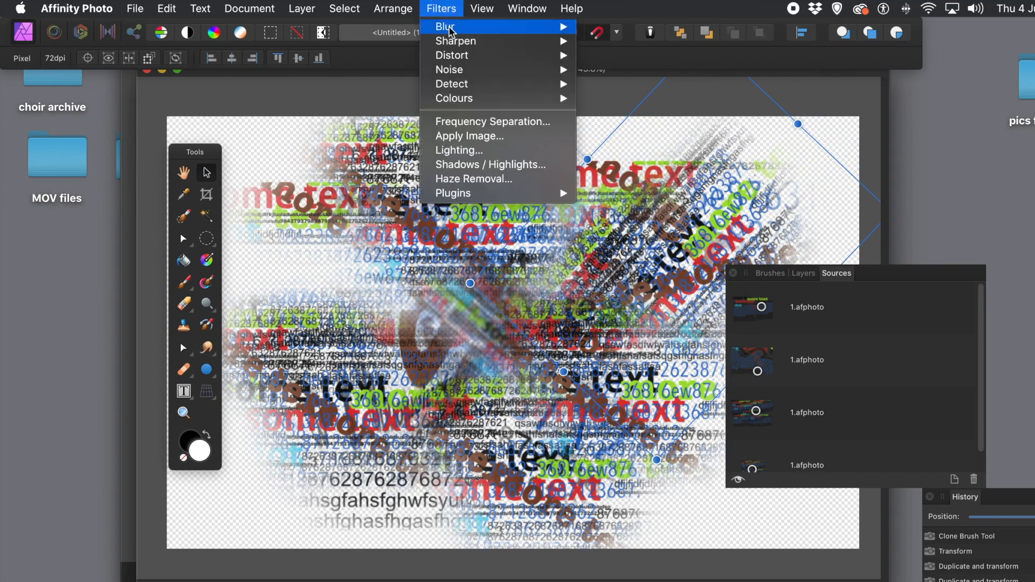
pyautogui.moveTo(452, 55)
pyautogui.click(619, 55)
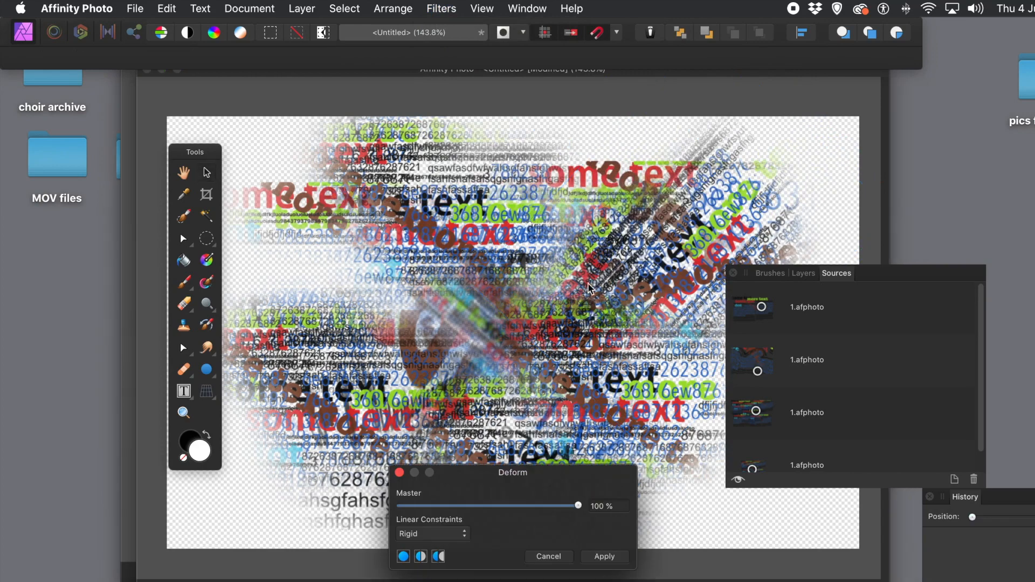
pyautogui.click(588, 279)
pyautogui.click(676, 234)
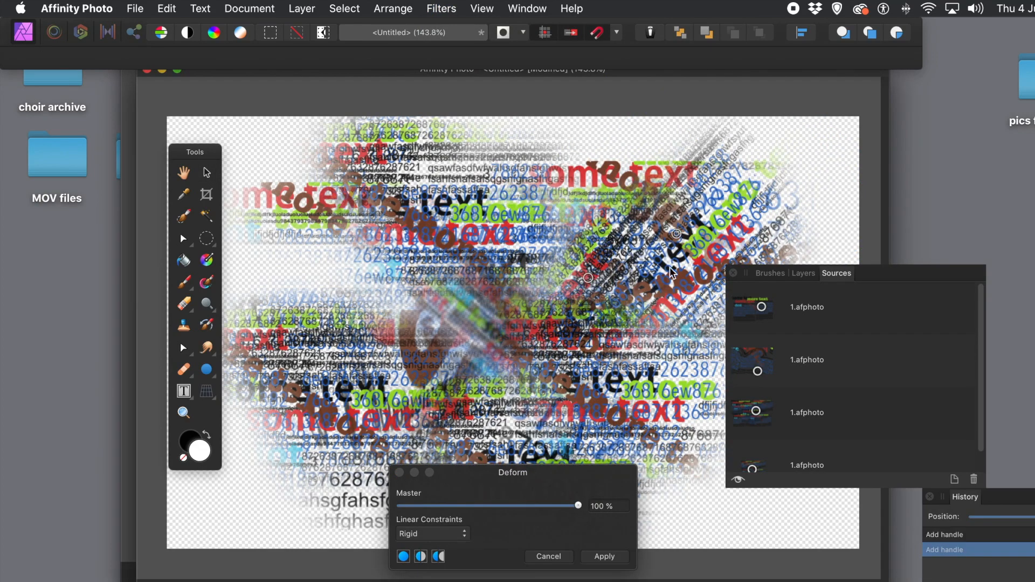
pyautogui.click(655, 282)
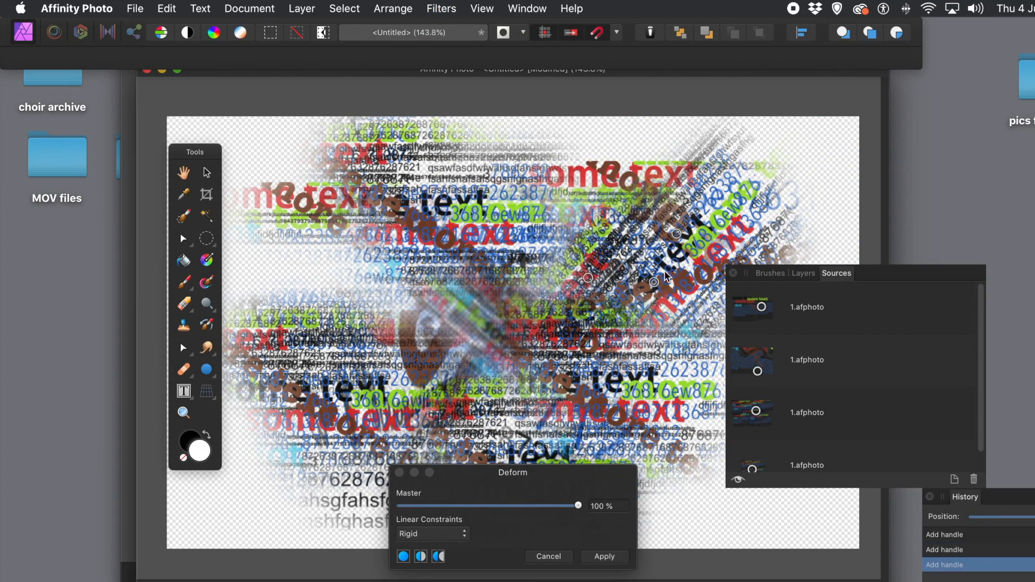
# Pull the three deform handles upward, to the upper left and far downward to swirl the text, and apply the deformation.
pyautogui.moveTo(677, 236); pyautogui.dragTo(634, 149)
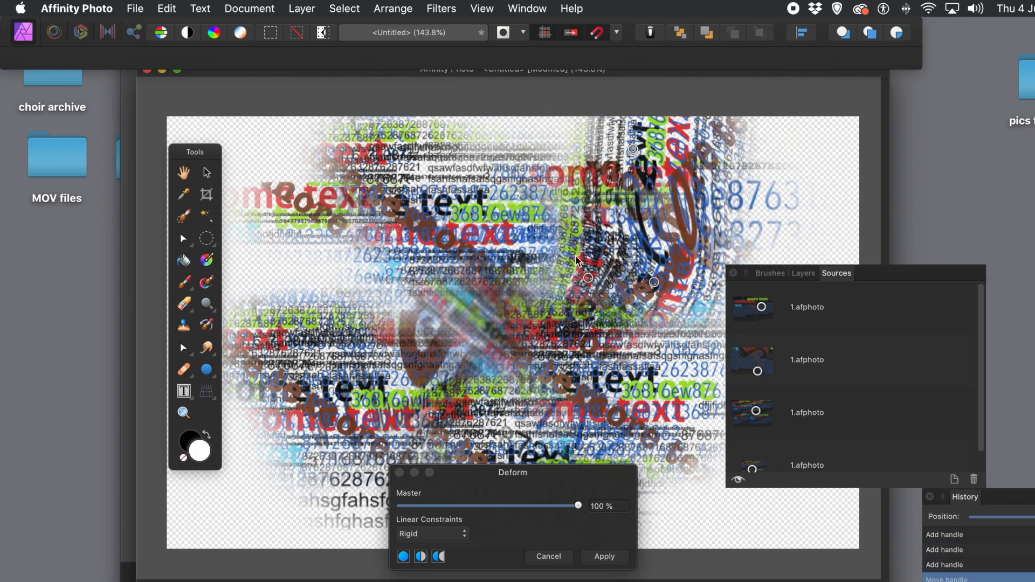
pyautogui.moveTo(590, 277); pyautogui.dragTo(473, 221)
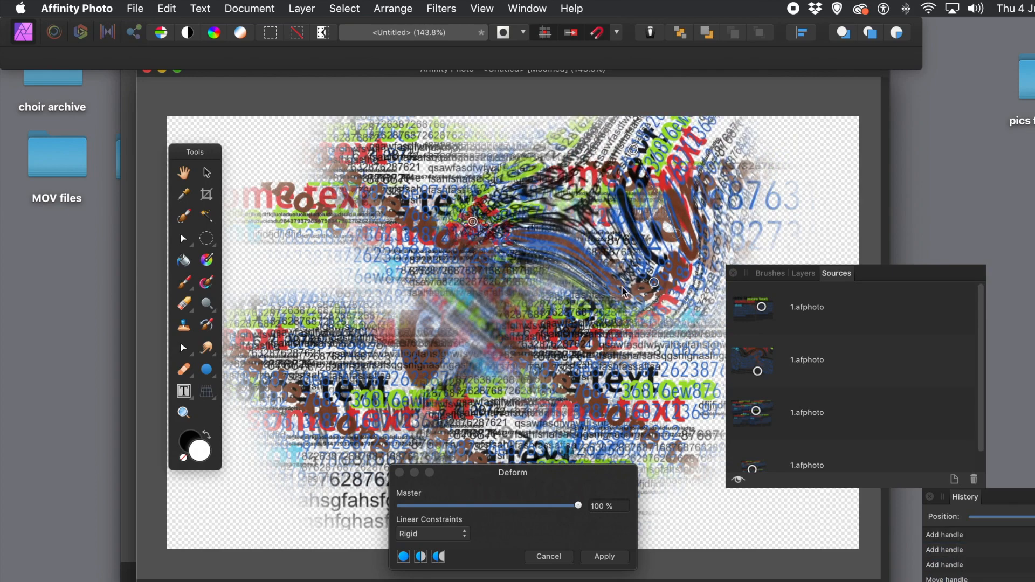
pyautogui.moveTo(658, 289); pyautogui.dragTo(636, 438)
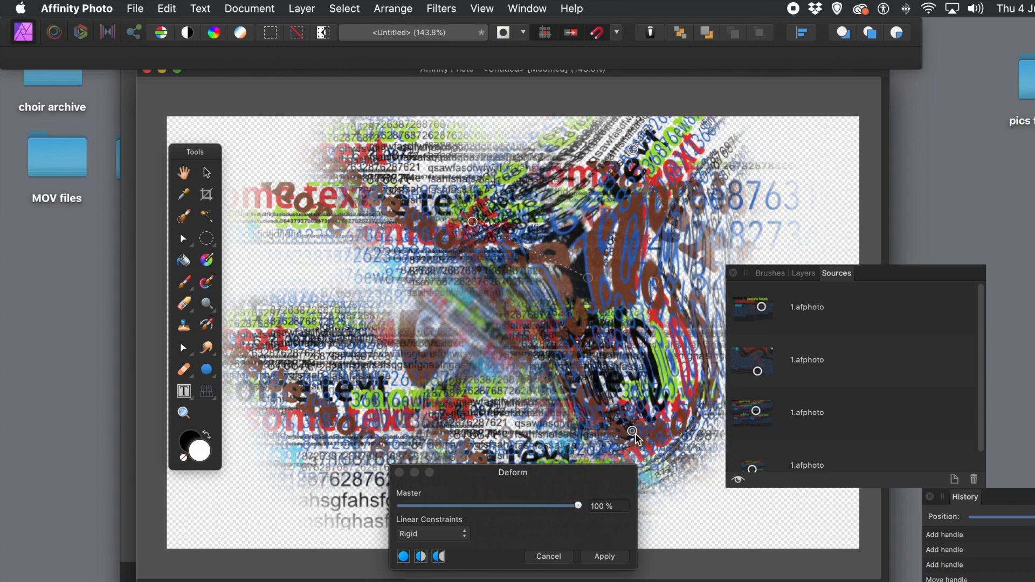
pyautogui.click(610, 557)
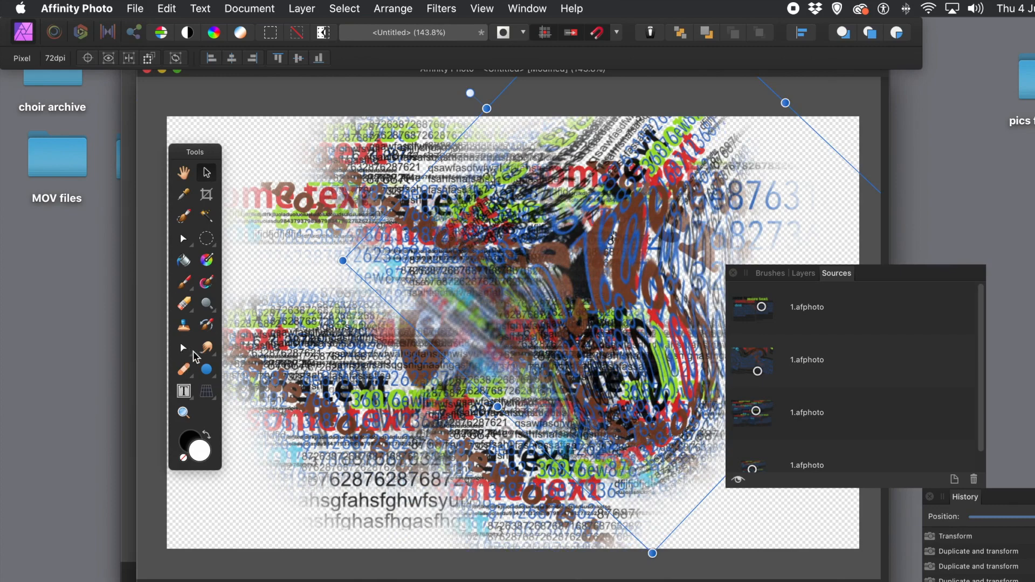
# With the Clone Brush, sample the blurred diagonal text of the fourth source and clone it over the collage's upper-left and upper-right edges.
pyautogui.click(184, 326)
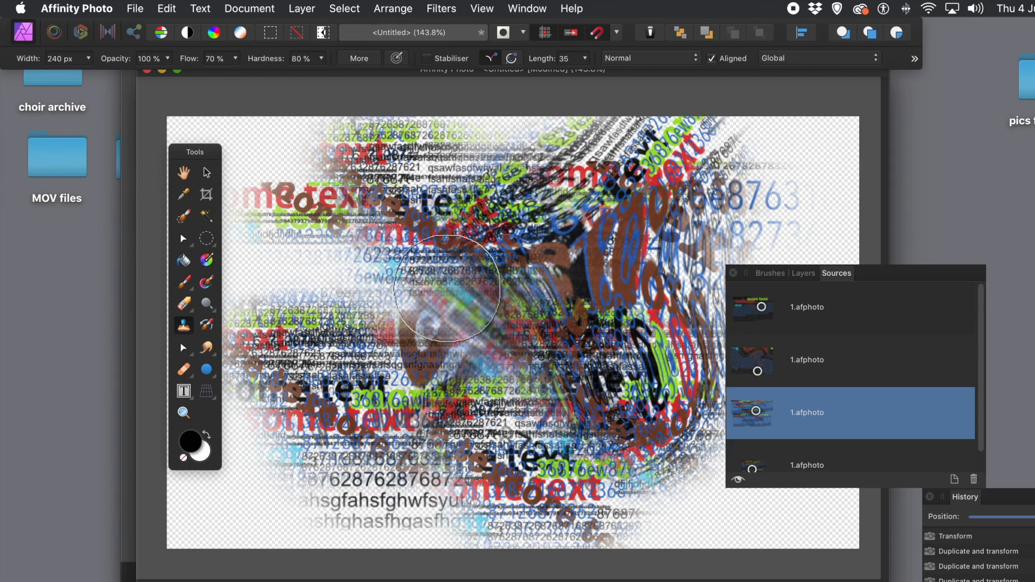
pyautogui.click(761, 467)
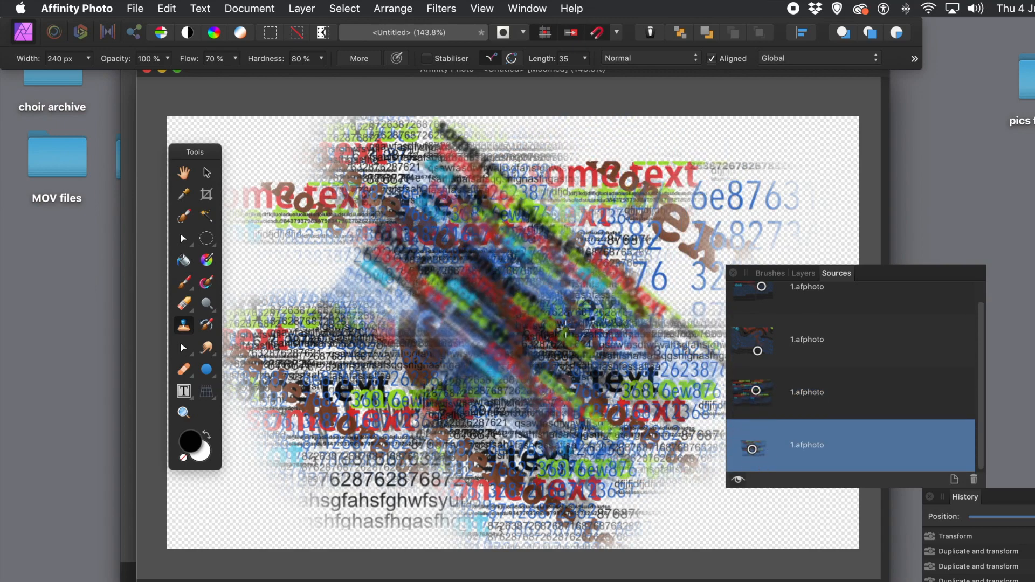
pyautogui.keyDown('alt'); pyautogui.click(537, 294); pyautogui.keyUp('alt')
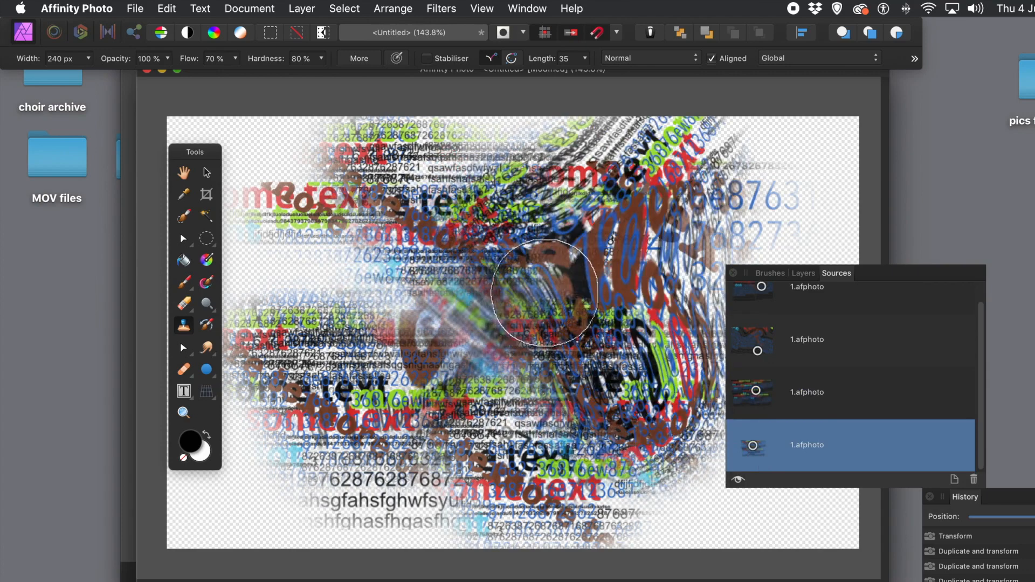
pyautogui.moveTo(312, 280)
pyautogui.mouseDown()
pyautogui.moveTo(324, 261)
pyautogui.moveTo(297, 278)
pyautogui.moveTo(301, 262)
pyautogui.moveTo(261, 272)
pyautogui.moveTo(326, 220)
pyautogui.moveTo(255, 239)
pyautogui.moveTo(297, 203)
pyautogui.moveTo(280, 216)
pyautogui.mouseUp()
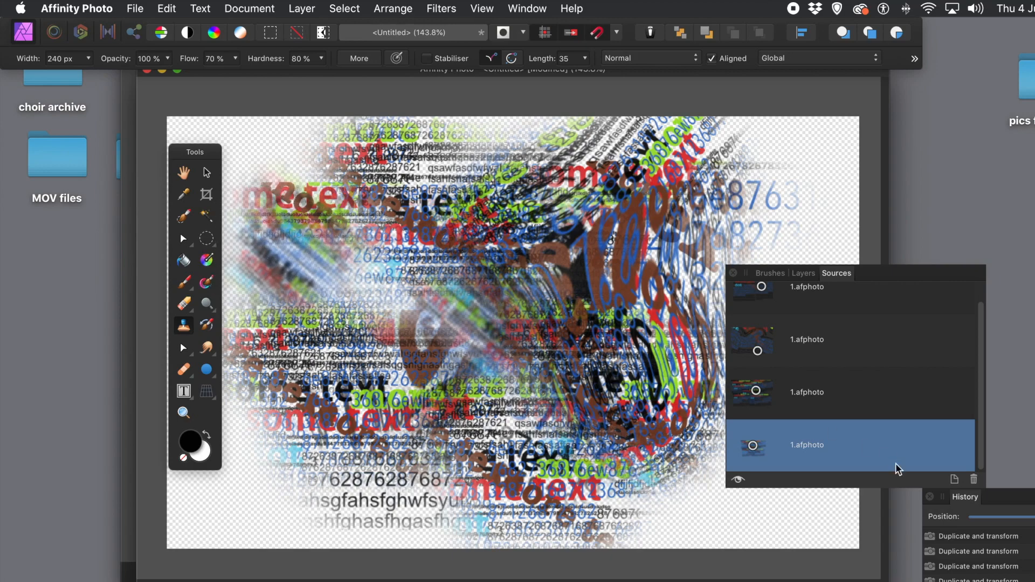
pyautogui.click(761, 448)
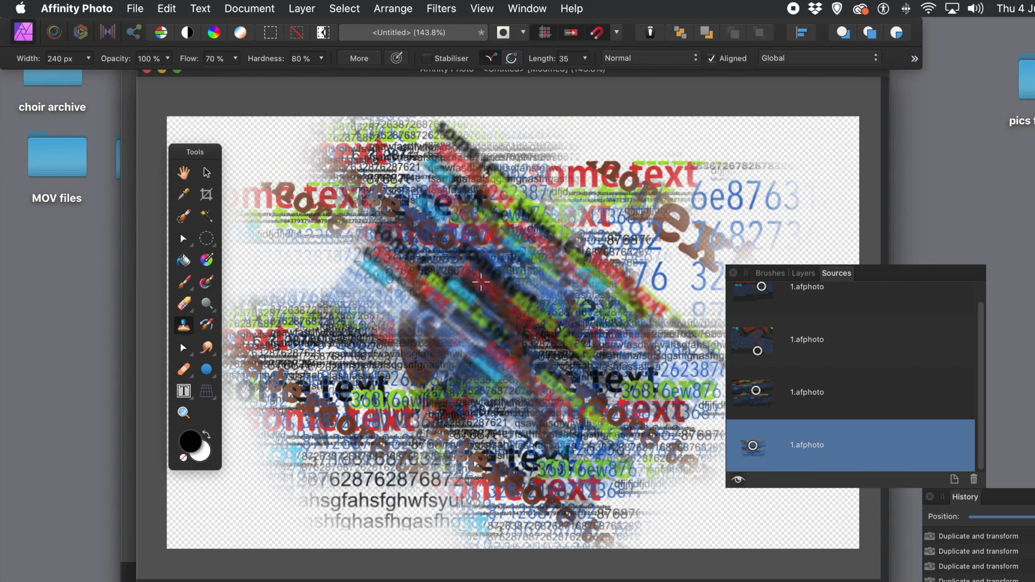
pyautogui.moveTo(486, 302)
pyautogui.mouseDown()
pyautogui.moveTo(531, 226)
pyautogui.moveTo(604, 151)
pyautogui.moveTo(707, 172)
pyautogui.moveTo(793, 98)
pyautogui.moveTo(753, 105)
pyautogui.moveTo(693, 194)
pyautogui.moveTo(723, 184)
pyautogui.moveTo(677, 248)
pyautogui.moveTo(688, 283)
pyautogui.moveTo(631, 302)
pyautogui.moveTo(652, 307)
pyautogui.moveTo(640, 325)
pyautogui.moveTo(672, 322)
pyautogui.moveTo(641, 285)
pyautogui.moveTo(577, 272)
pyautogui.mouseUp()
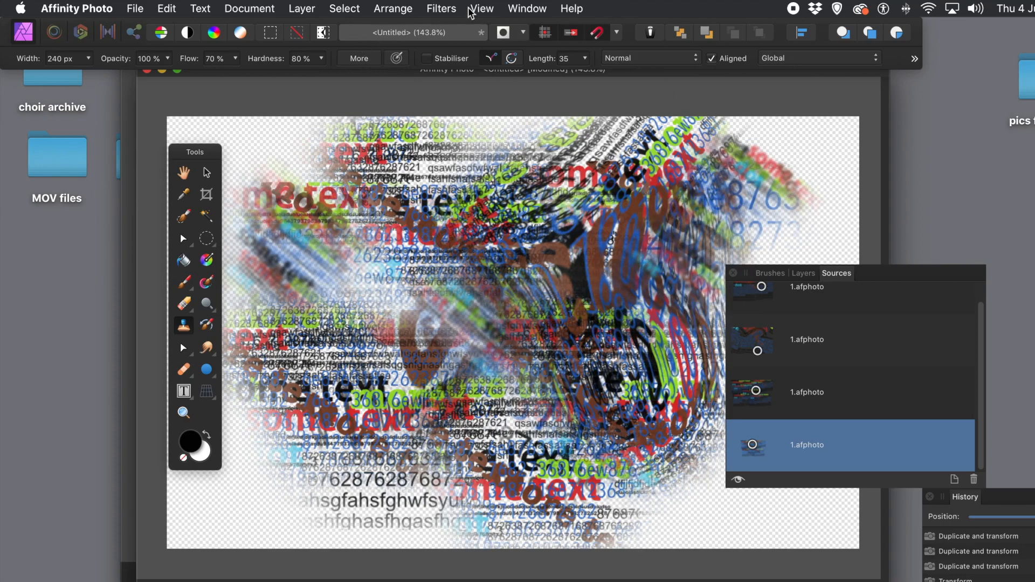
# Add an HSL adjustment layer with a hue shift of -97° over the collage, and merge the visible layers into a new pixel layer.
pyautogui.click(803, 274)
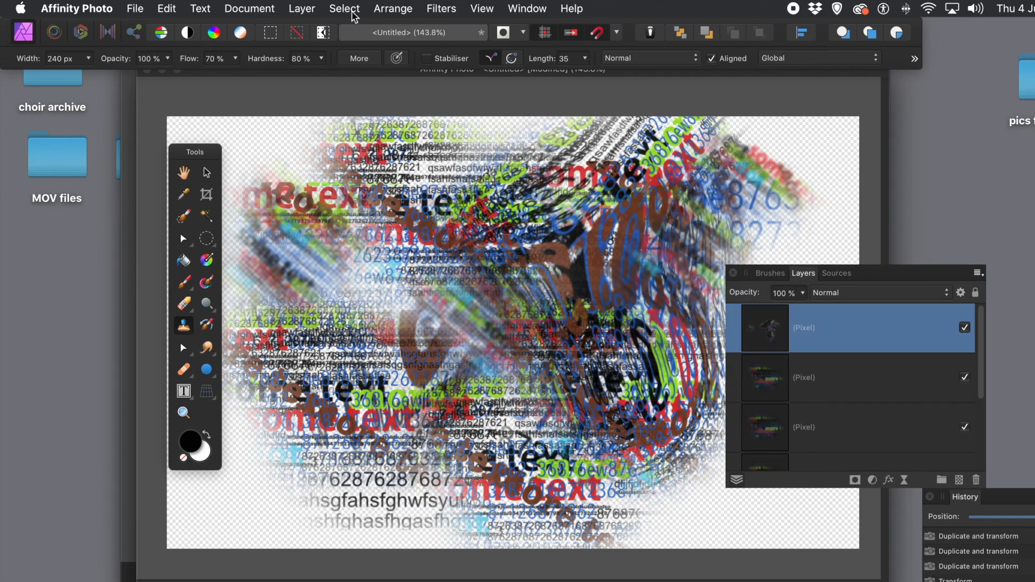
pyautogui.click(311, 11)
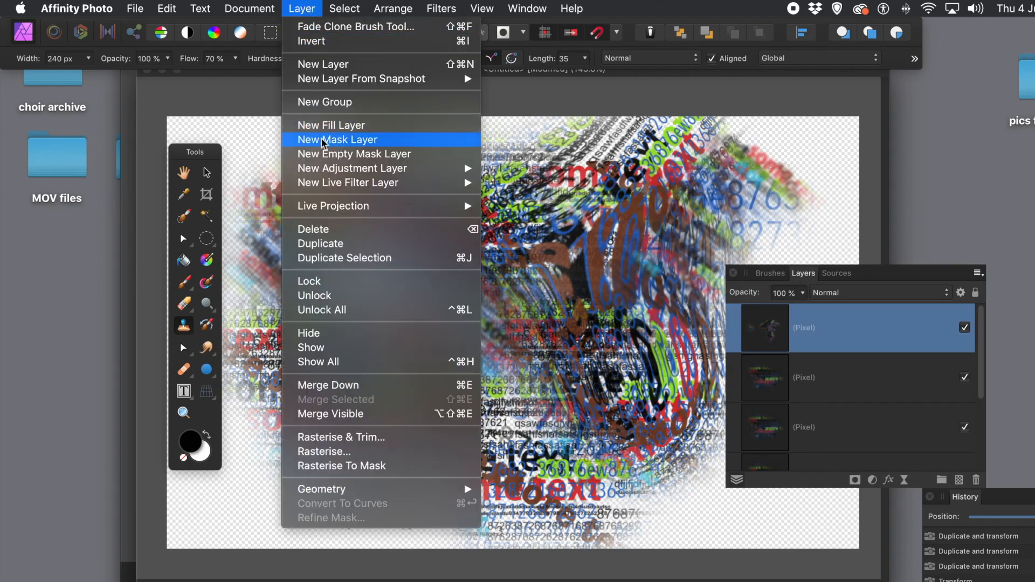
pyautogui.moveTo(336, 174)
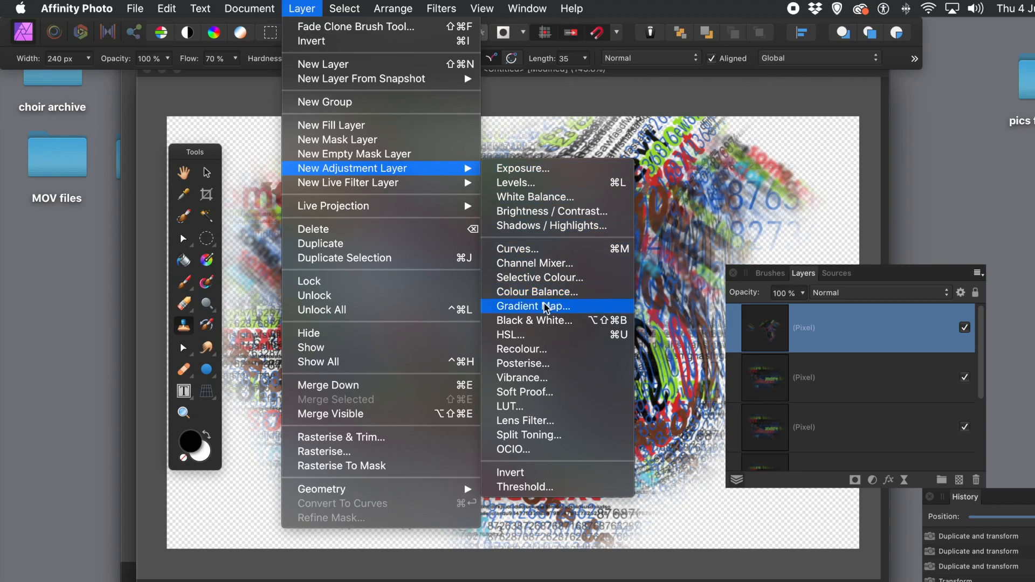
pyautogui.click(542, 335)
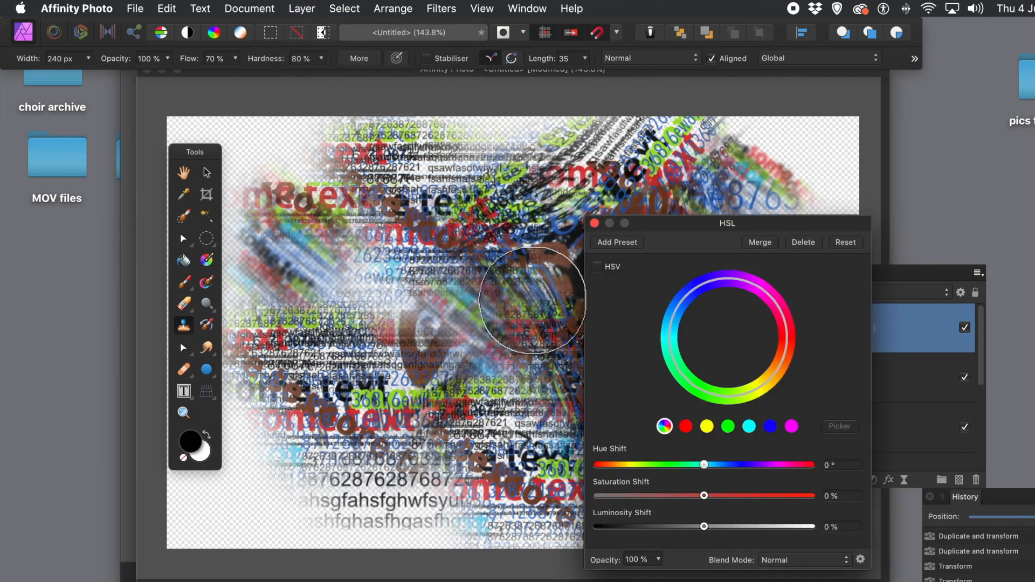
pyautogui.moveTo(736, 467); pyautogui.dragTo(647, 473)
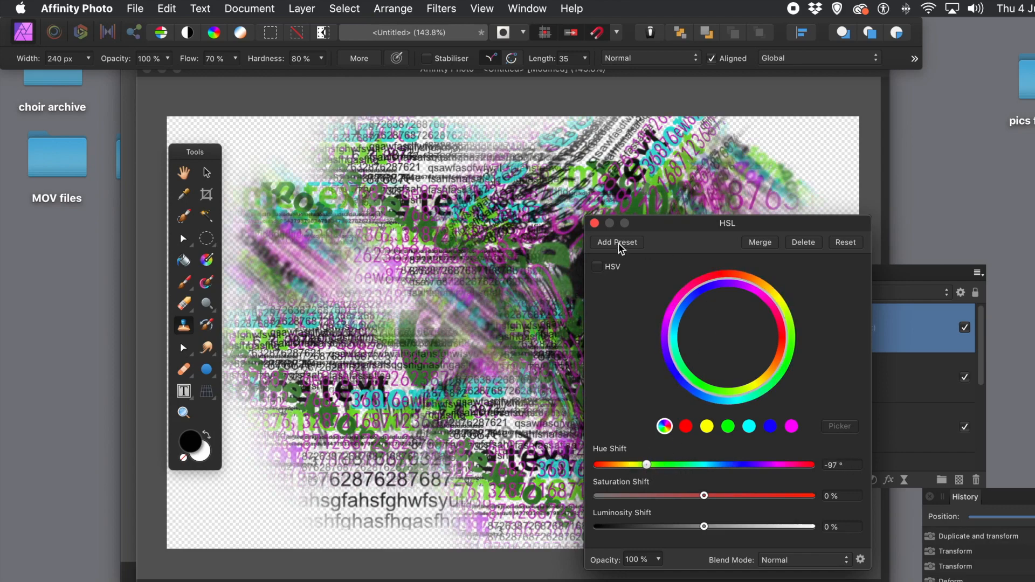
pyautogui.click(595, 224)
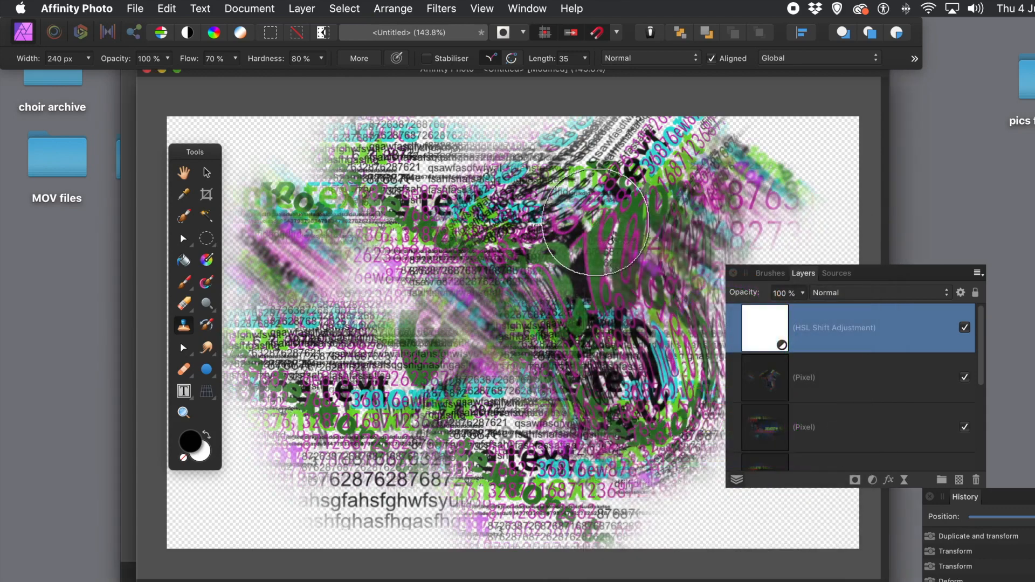
pyautogui.click(305, 9)
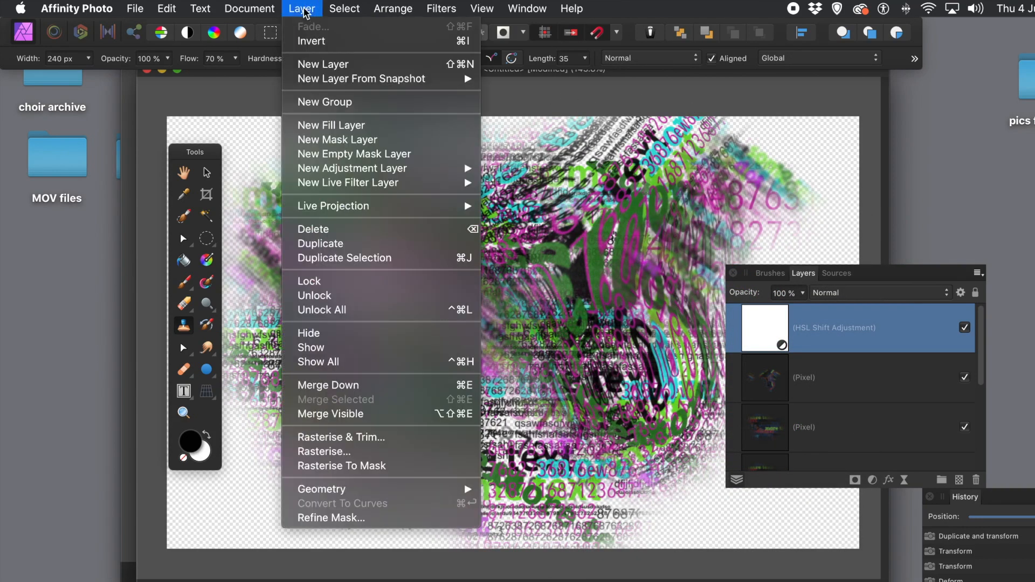
pyautogui.click(367, 414)
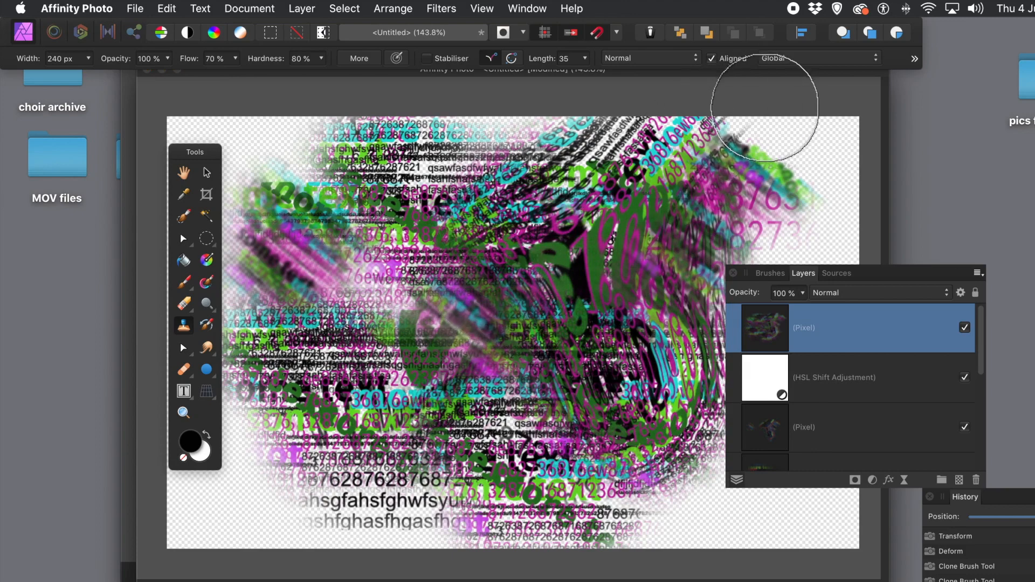
# Select the third global source, sample its text near the middle, and clone it over the centre of the collage with the Clone Brush.
pyautogui.click(836, 274)
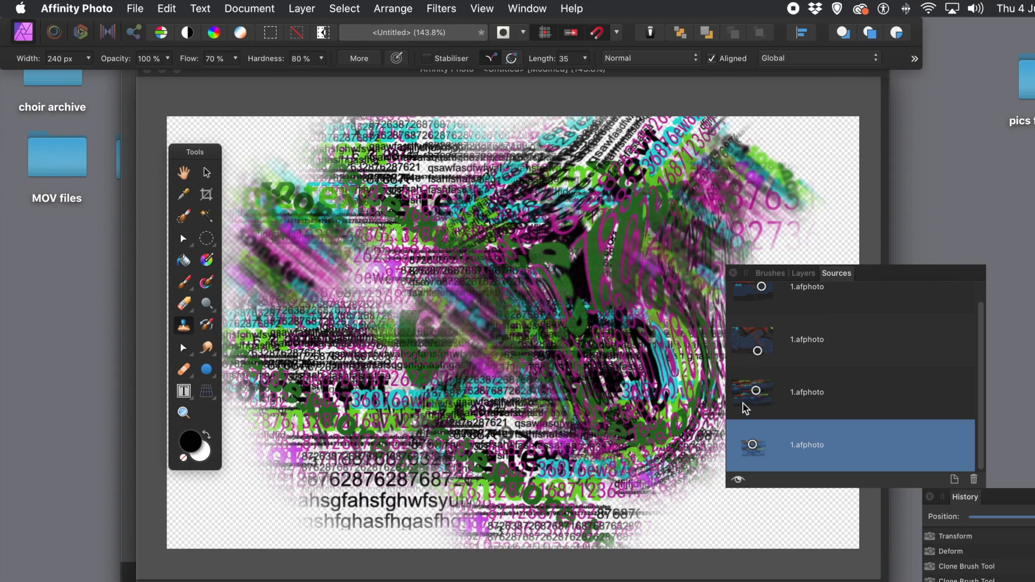
pyautogui.click(747, 394)
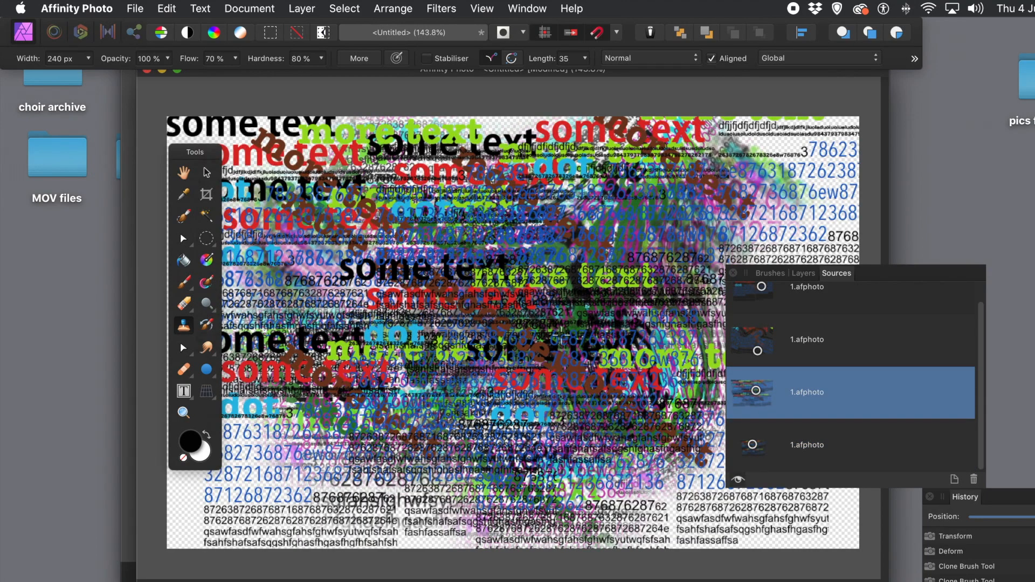
pyautogui.keyDown('alt'); pyautogui.click(533, 307); pyautogui.keyUp('alt')
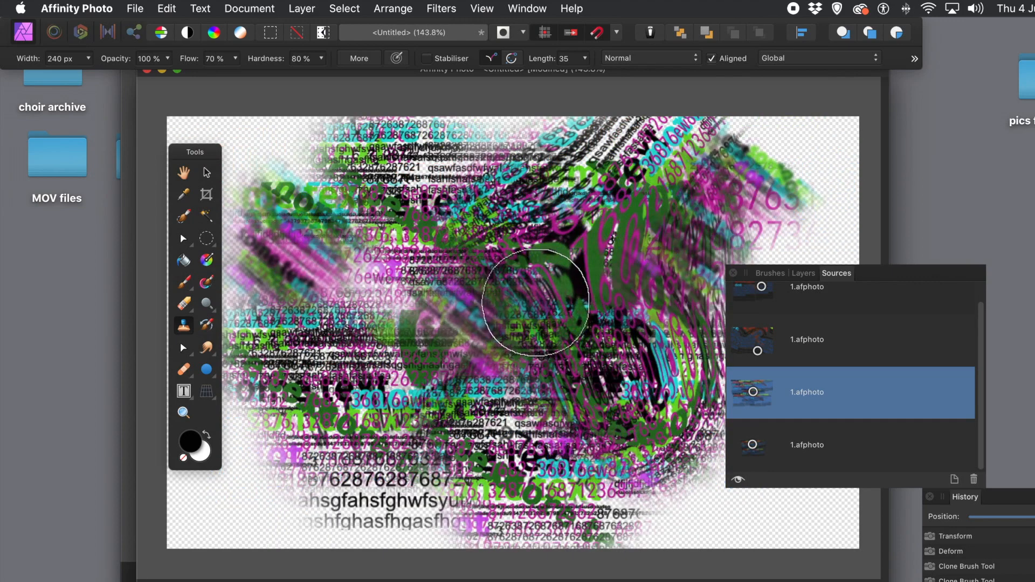
pyautogui.moveTo(549, 316)
pyautogui.mouseDown()
pyautogui.moveTo(567, 293)
pyautogui.moveTo(520, 294)
pyautogui.moveTo(538, 306)
pyautogui.moveTo(564, 289)
pyautogui.moveTo(522, 298)
pyautogui.moveTo(579, 274)
pyautogui.moveTo(448, 293)
pyautogui.moveTo(502, 295)
pyautogui.moveTo(455, 294)
pyautogui.moveTo(471, 286)
pyautogui.moveTo(438, 282)
pyautogui.moveTo(471, 283)
pyautogui.moveTo(400, 290)
pyautogui.moveTo(409, 288)
pyautogui.moveTo(378, 279)
pyautogui.moveTo(589, 260)
pyautogui.mouseUp()
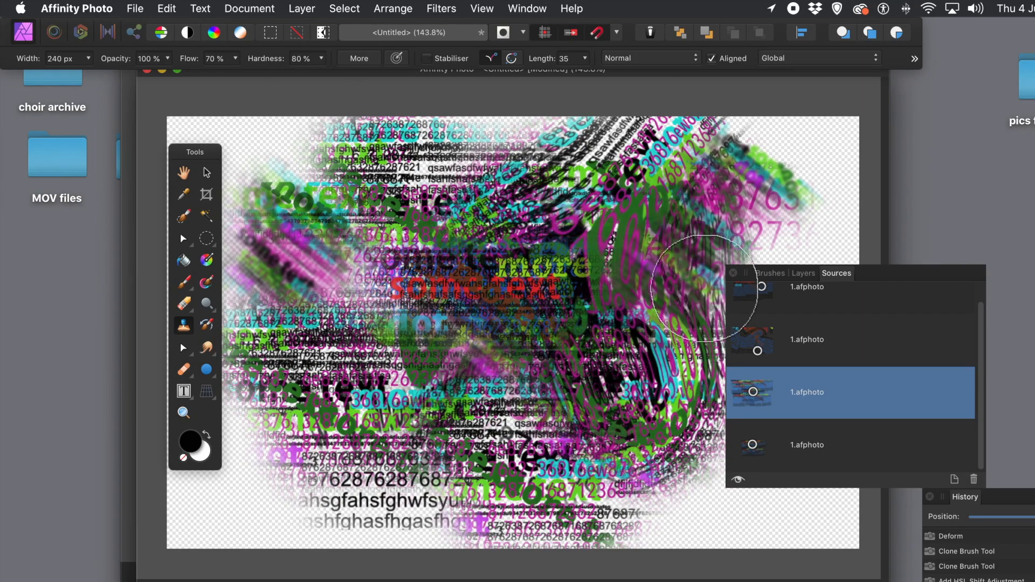
pyautogui.moveTo(877, 276); pyautogui.dragTo(921, 277)
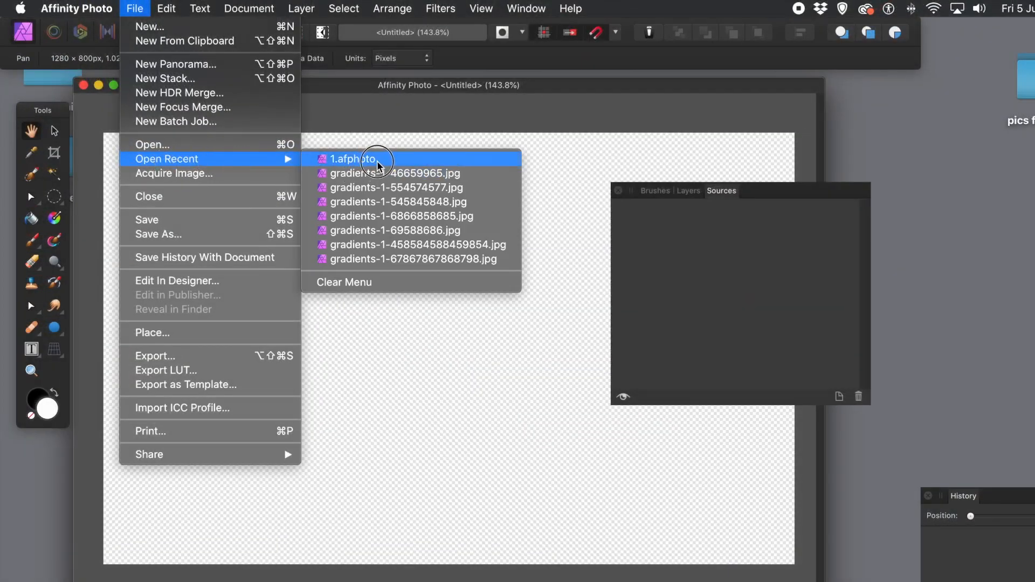
# Open the recent file 1.afphoto, shift its text frame slightly up and to the left, and display its layers.
pyautogui.click(377, 160)
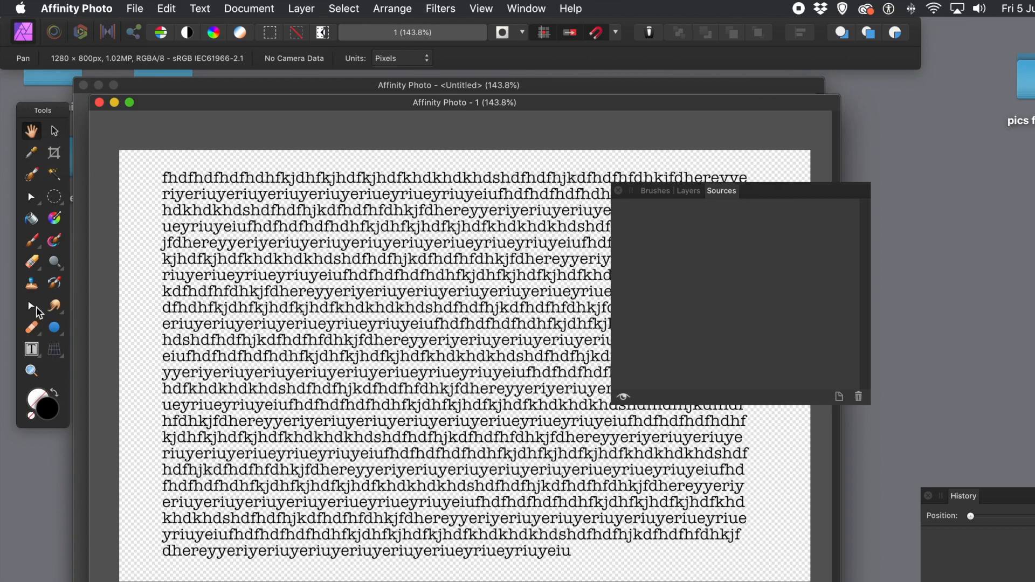
pyautogui.click(54, 132)
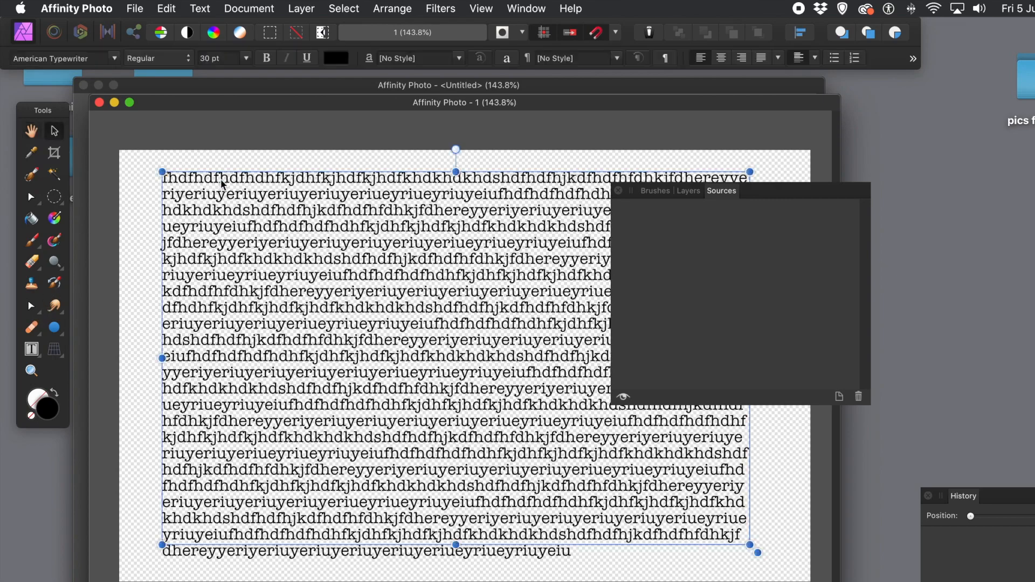
pyautogui.moveTo(217, 180)
pyautogui.mouseDown()
pyautogui.moveTo(206, 177)
pyautogui.moveTo(205, 189)
pyautogui.moveTo(208, 181)
pyautogui.mouseUp()
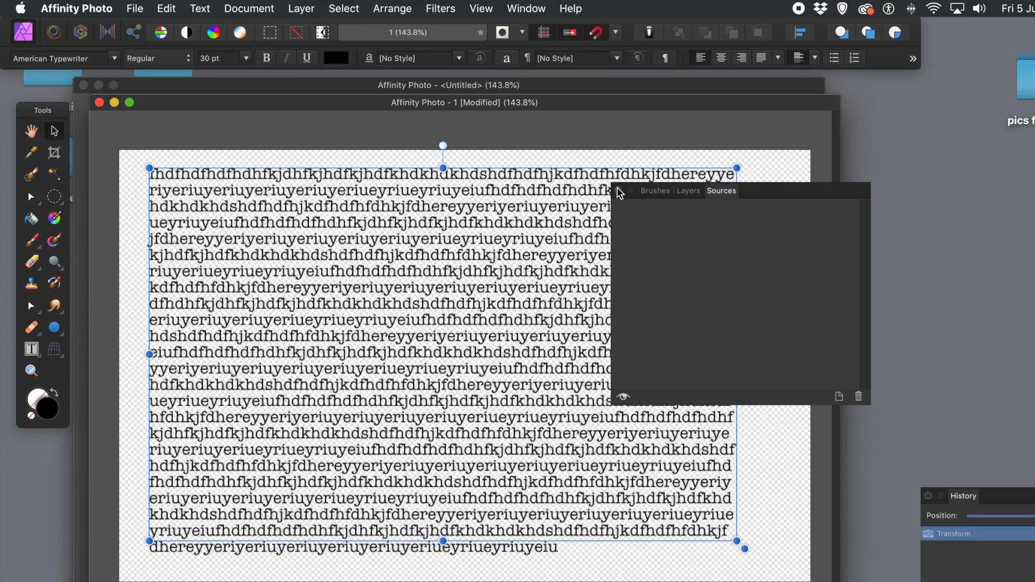
pyautogui.click(693, 198)
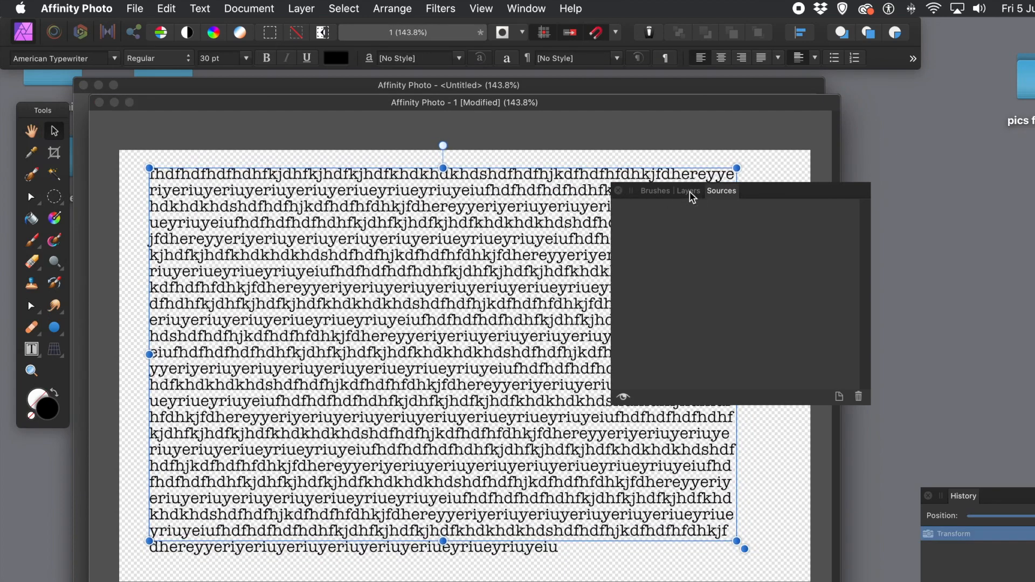
pyautogui.click(690, 194)
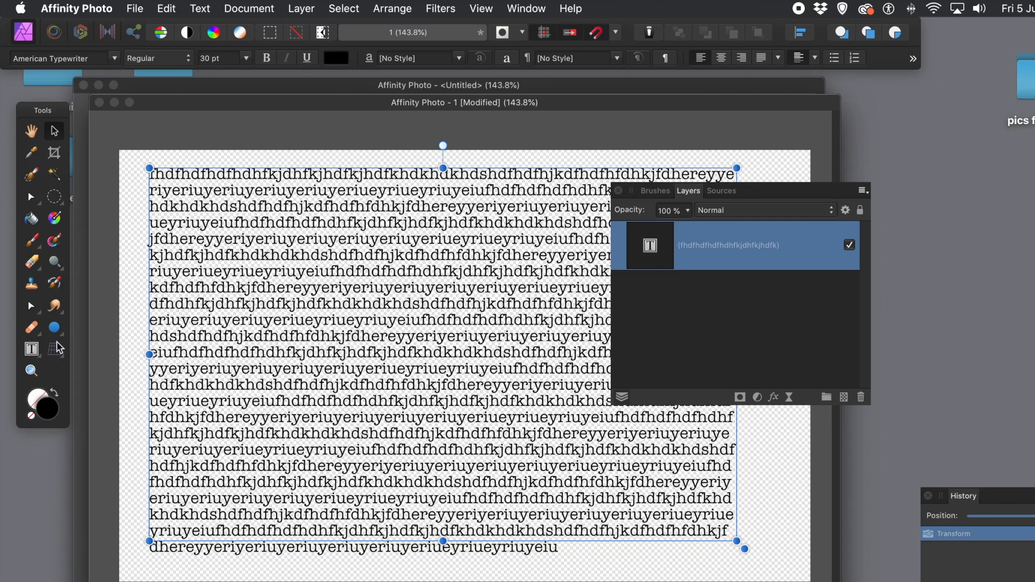
# Highlight a short passage in the middle of the frame text, and return to the Move tool.
pyautogui.click(33, 352)
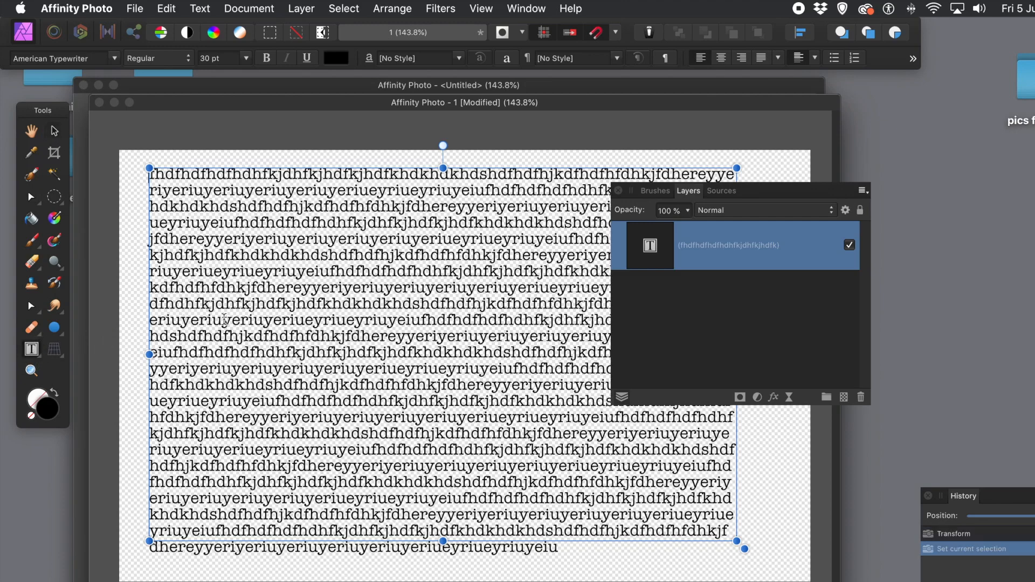
pyautogui.moveTo(250, 315); pyautogui.dragTo(360, 299)
pyautogui.click(363, 307)
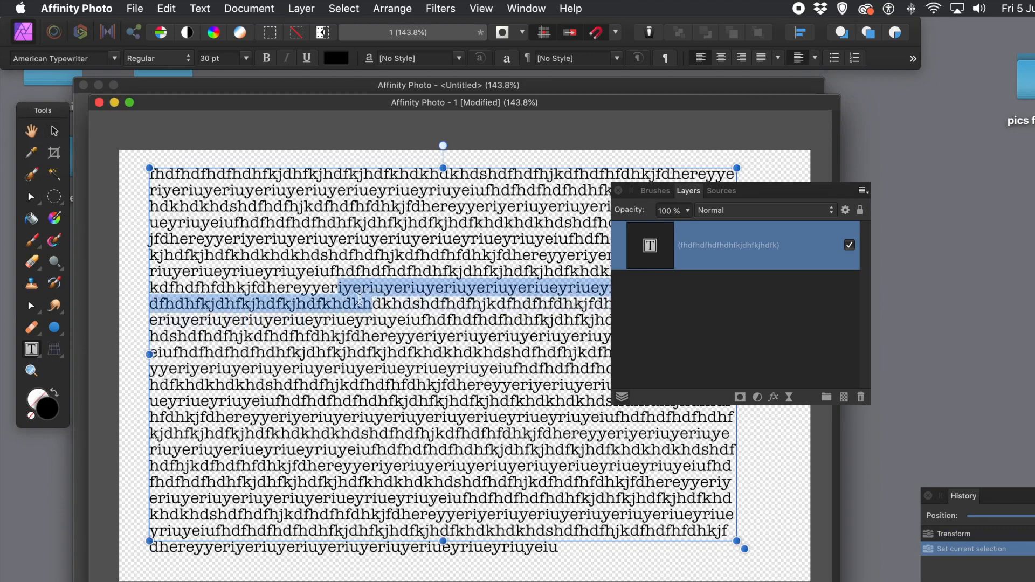
pyautogui.click(57, 134)
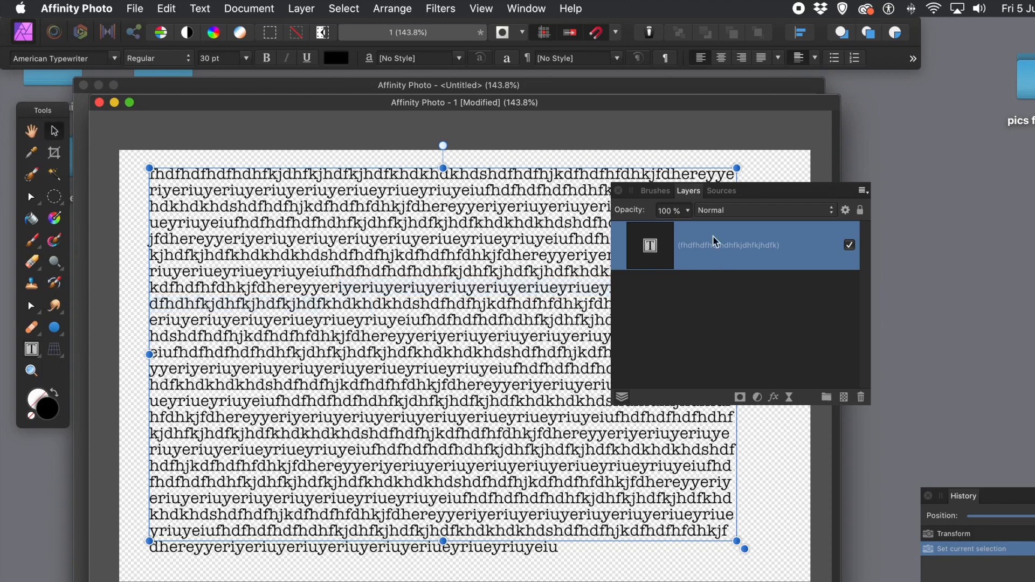
# Rasterise the frame text layer and reselect the resulting text block on the canvas.
pyautogui.click(723, 192)
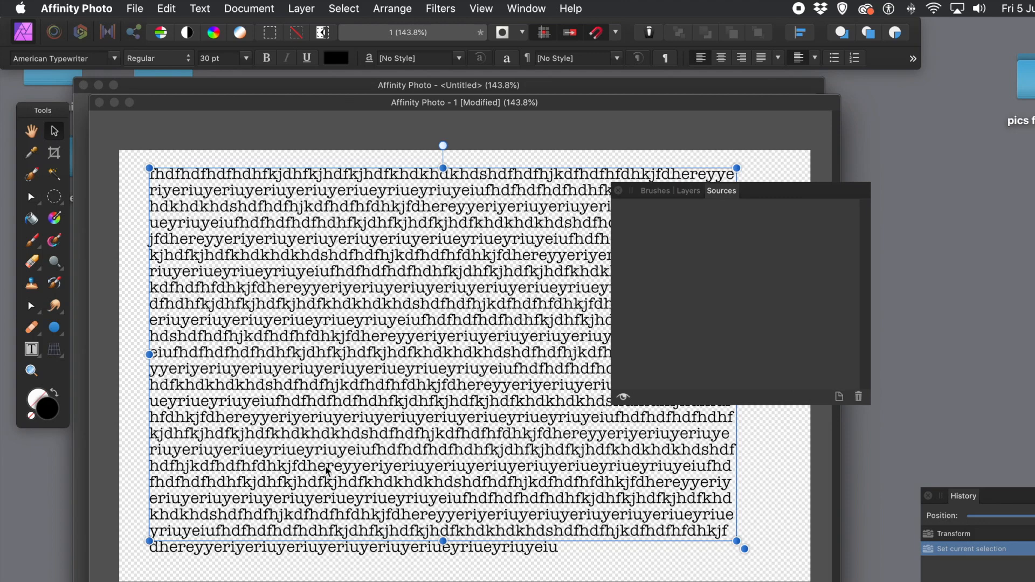
pyautogui.click(301, 8)
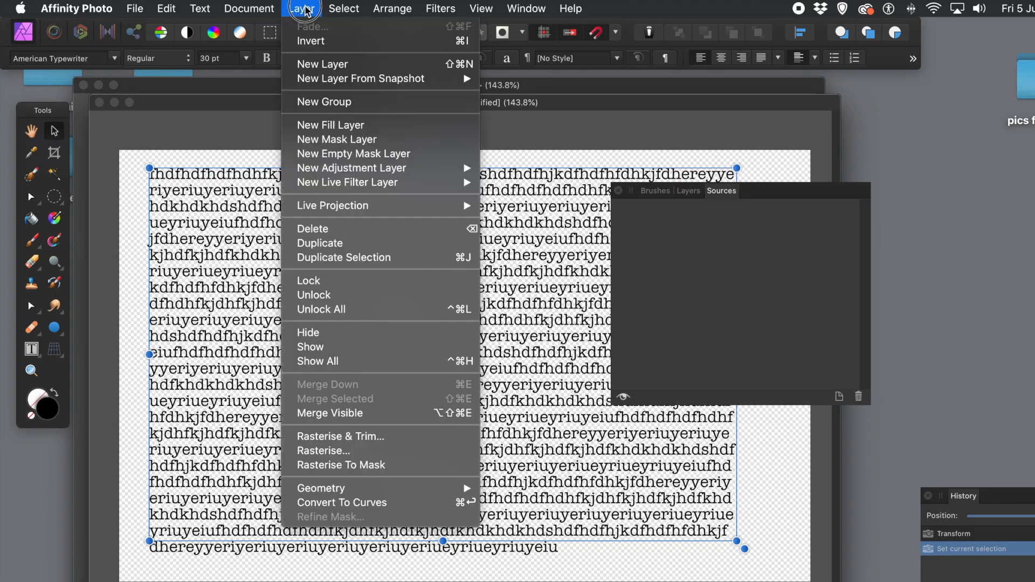
pyautogui.click(344, 452)
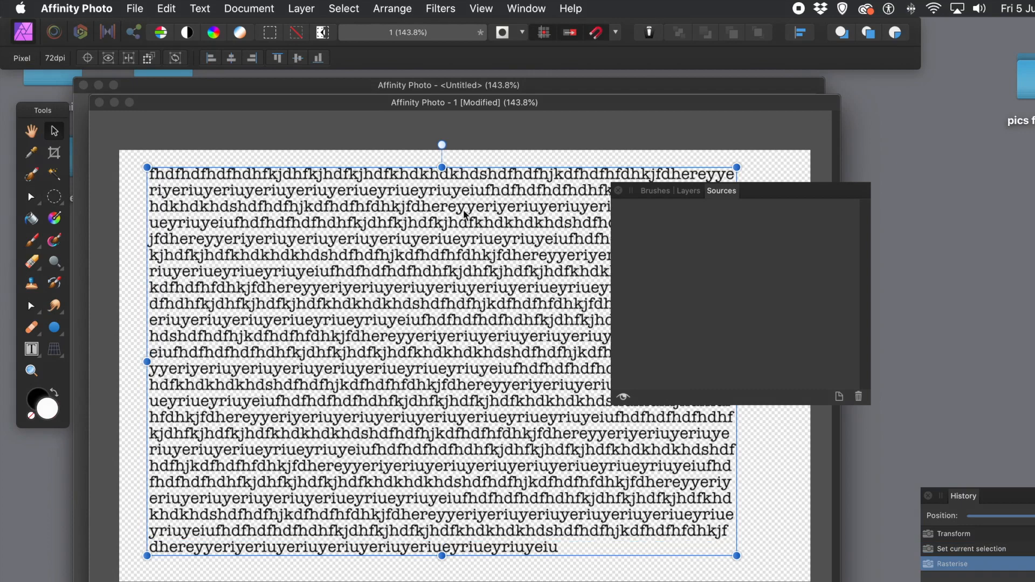
pyautogui.click(360, 135)
pyautogui.click(402, 288)
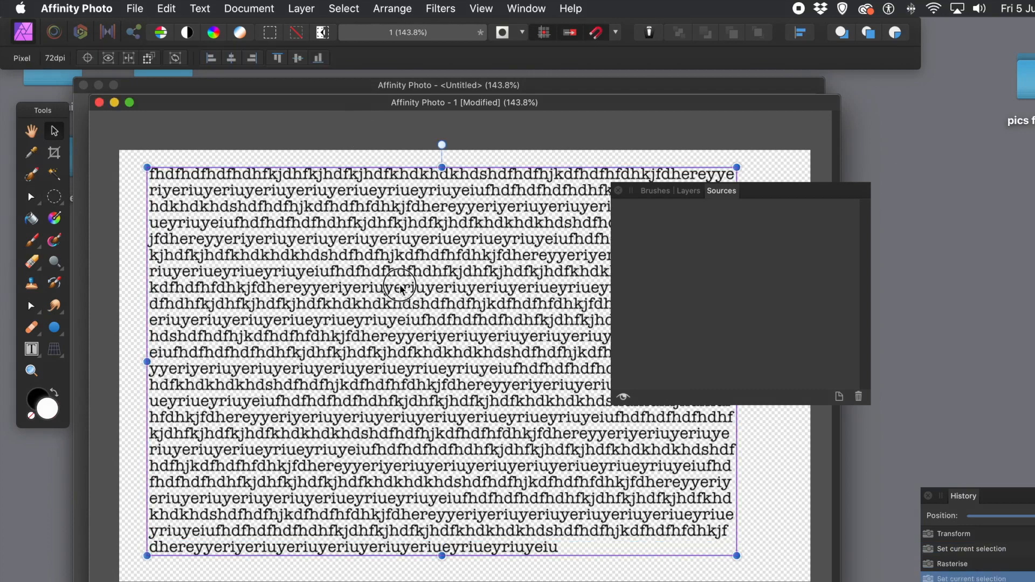
# Check the rasterised pixel layer and add the document as a new global source.
pyautogui.click(694, 192)
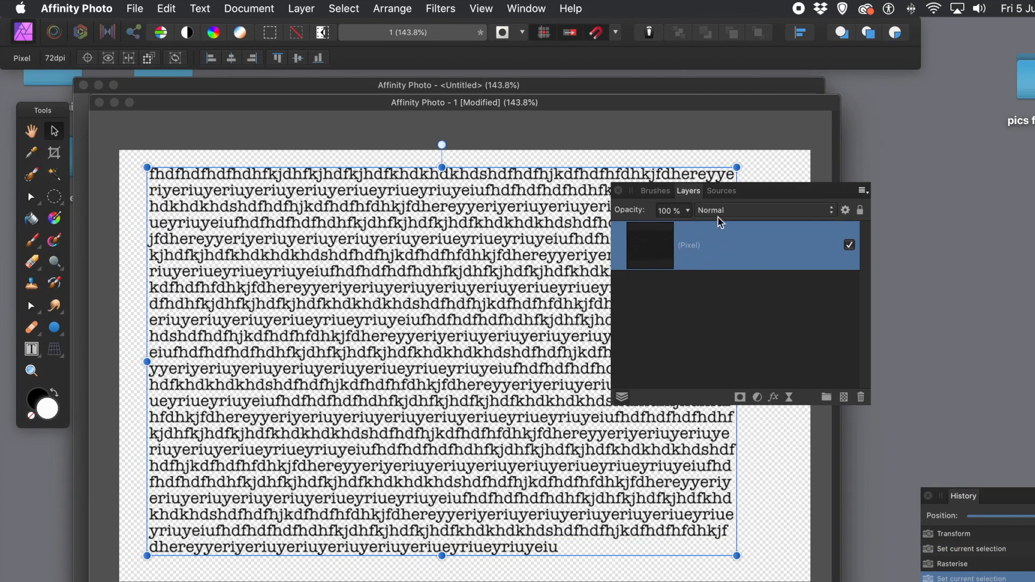
pyautogui.click(730, 193)
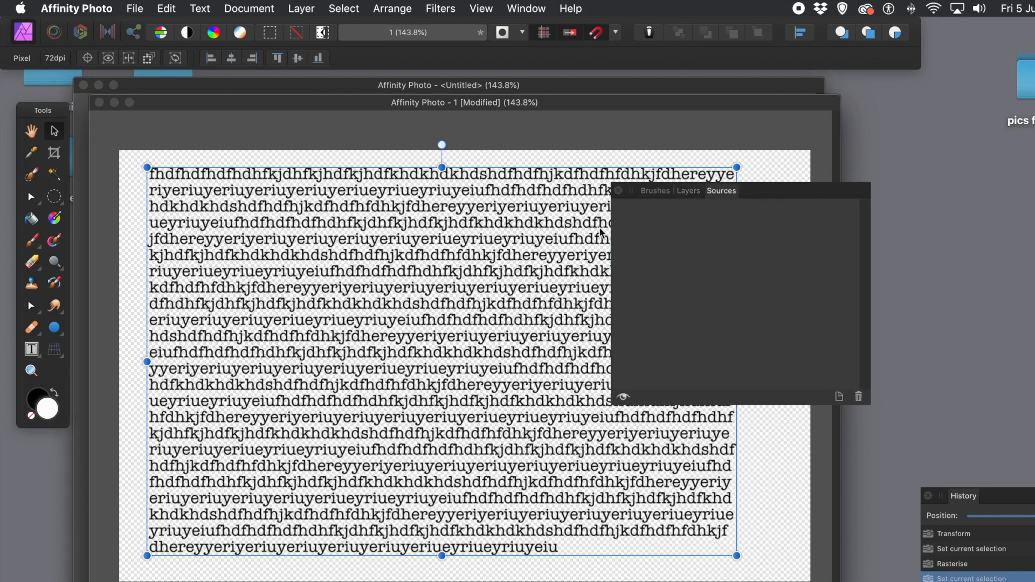
pyautogui.click(839, 397)
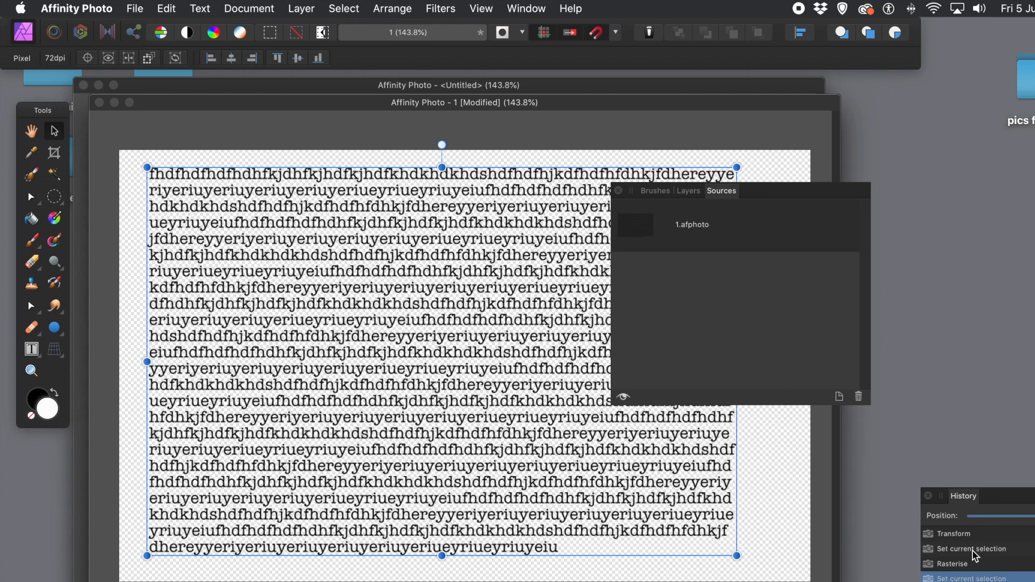
# Bring the History panel over the document and revert to the state before the text was rasterised, showing the layers again.
pyautogui.moveTo(974, 504); pyautogui.dragTo(641, 444)
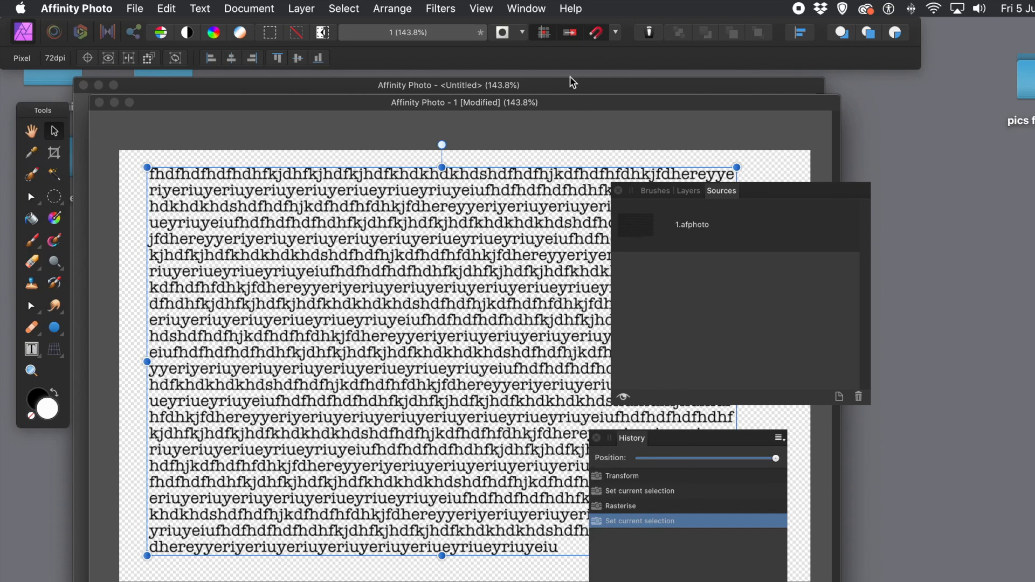
pyautogui.click(482, 9)
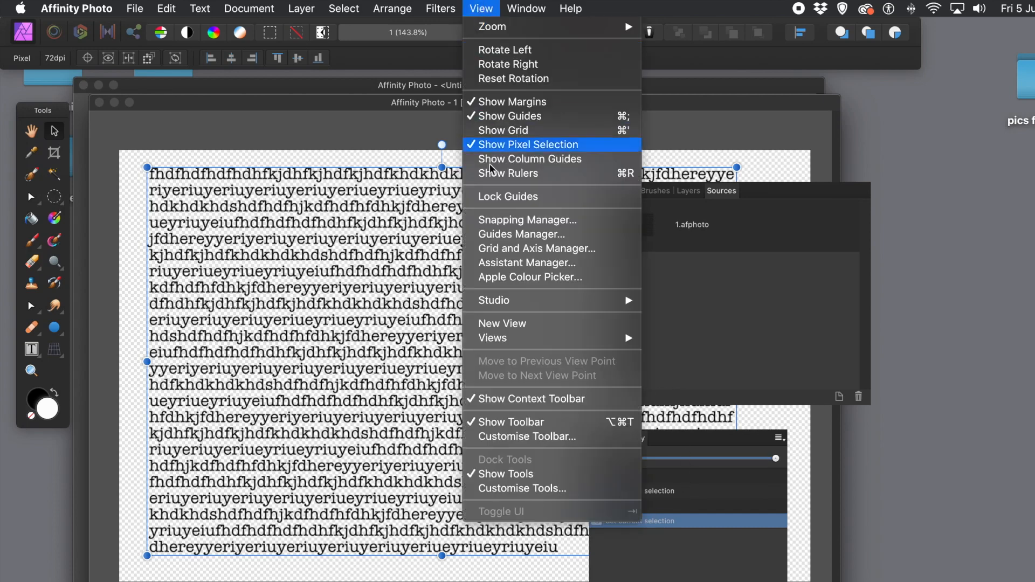
pyautogui.moveTo(501, 305)
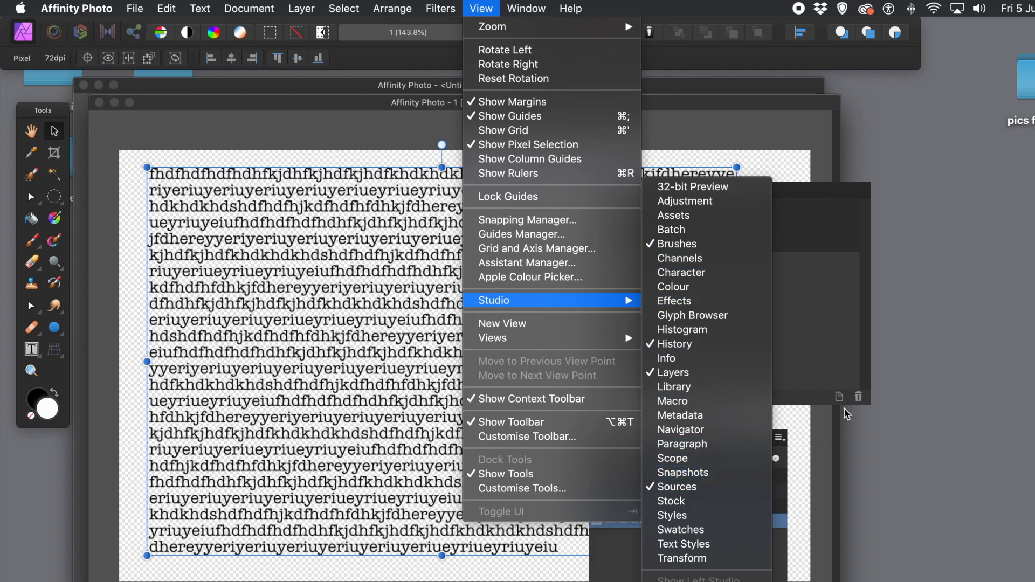
pyautogui.click(826, 193)
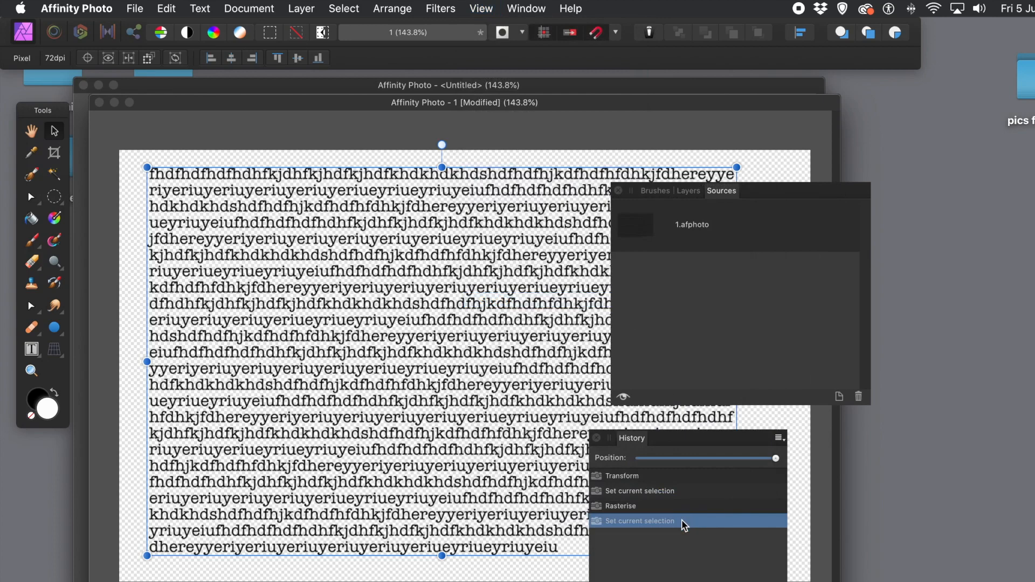
pyautogui.click(651, 491)
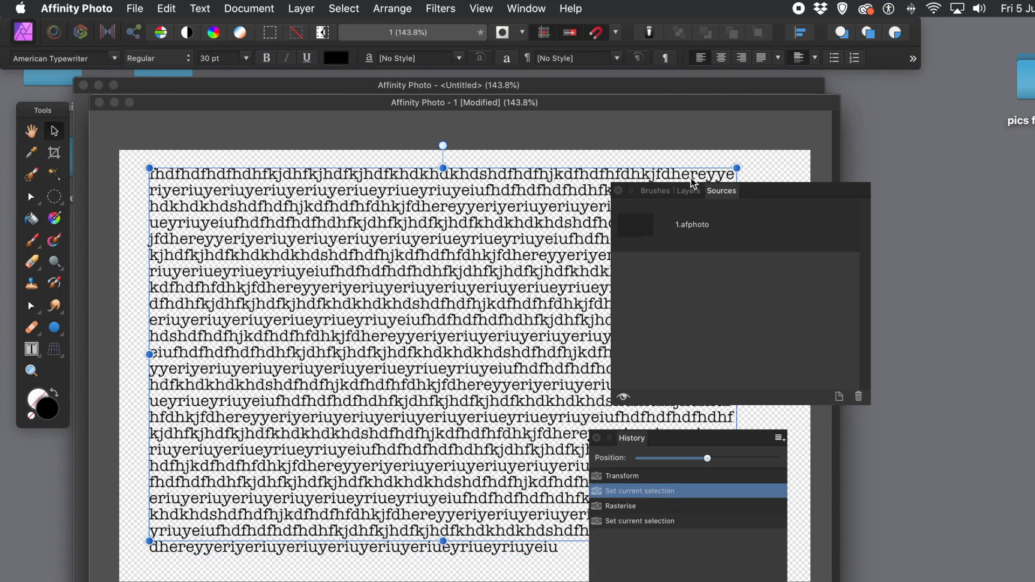
pyautogui.click(690, 191)
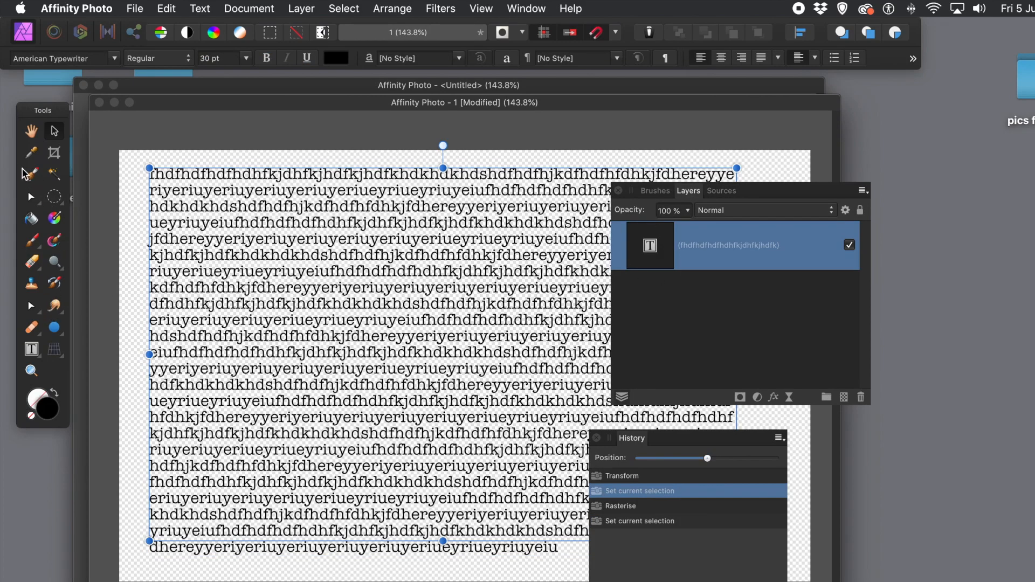
# Highlight a multi-line passage in the middle of the frame text, try Adobe Kaiti Std on it, and change its font to Adobe Hebrew.
pyautogui.click(32, 349)
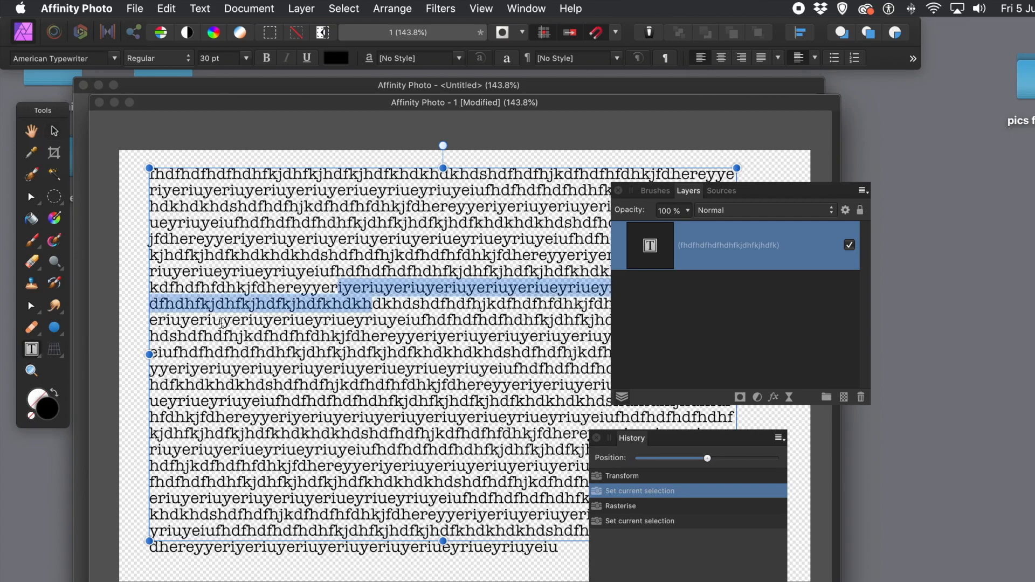
pyautogui.click(243, 287)
pyautogui.moveTo(245, 272); pyautogui.dragTo(436, 424)
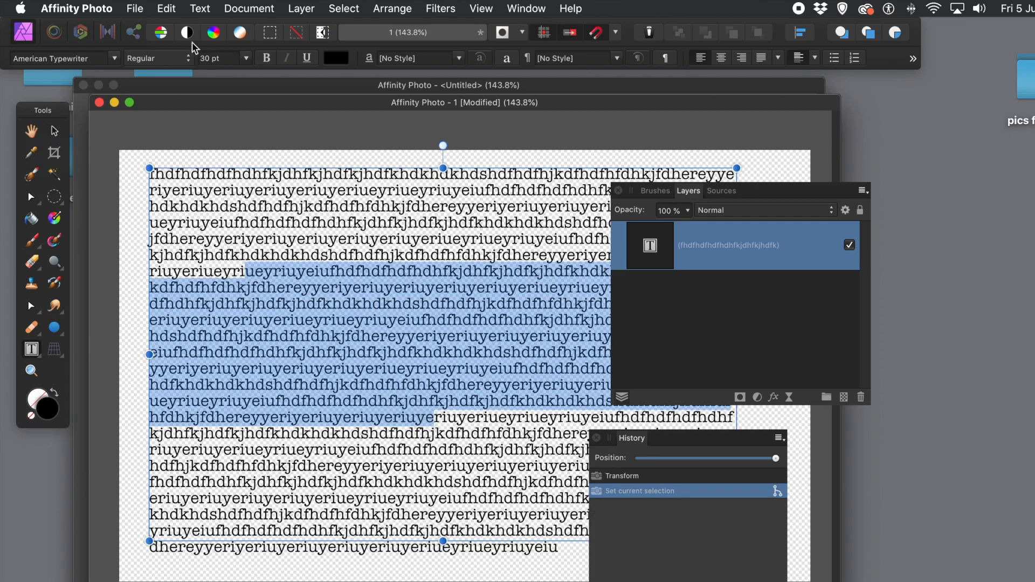
pyautogui.click(114, 58)
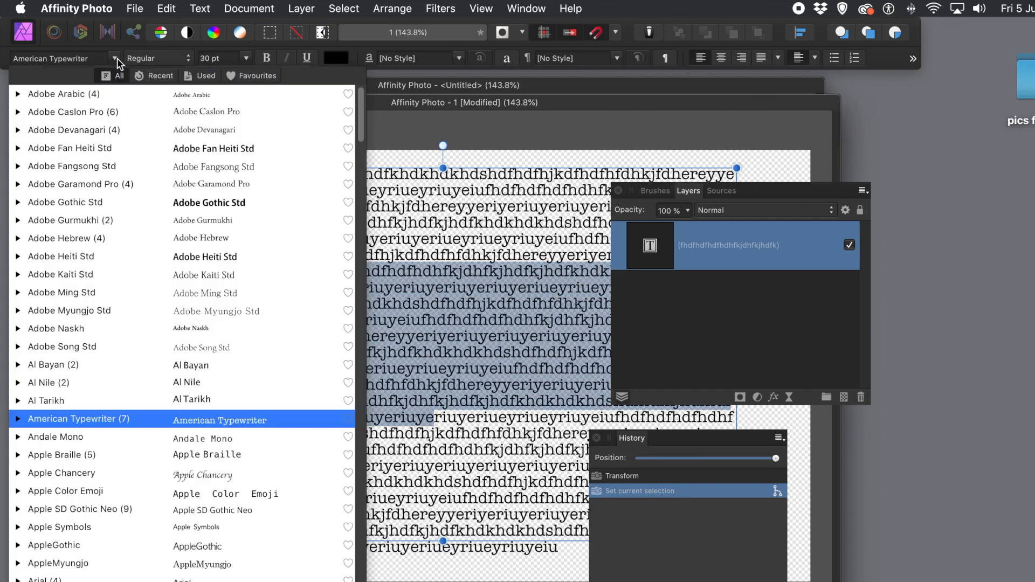
pyautogui.click(74, 271)
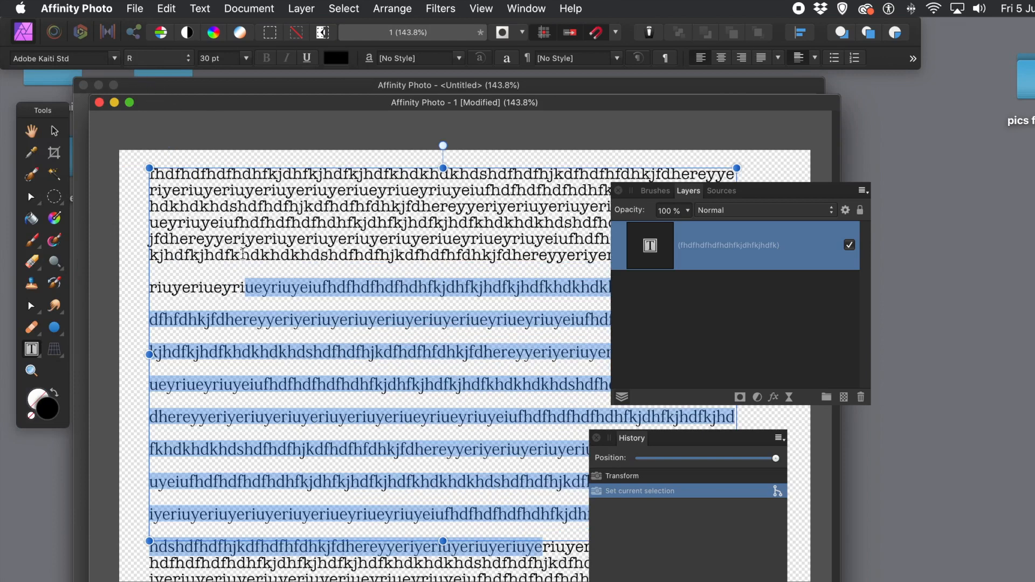
pyautogui.click(115, 59)
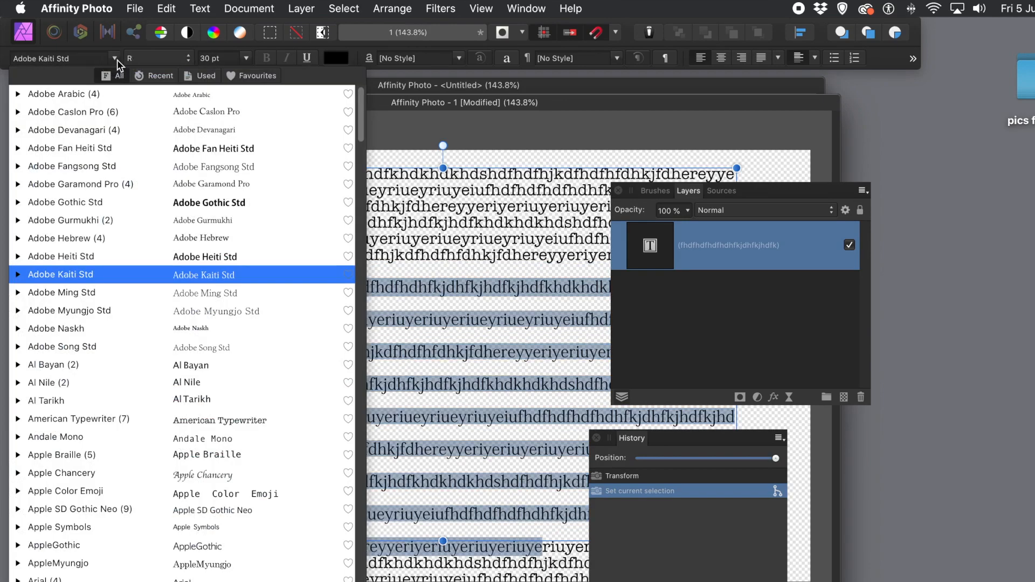
pyautogui.click(81, 242)
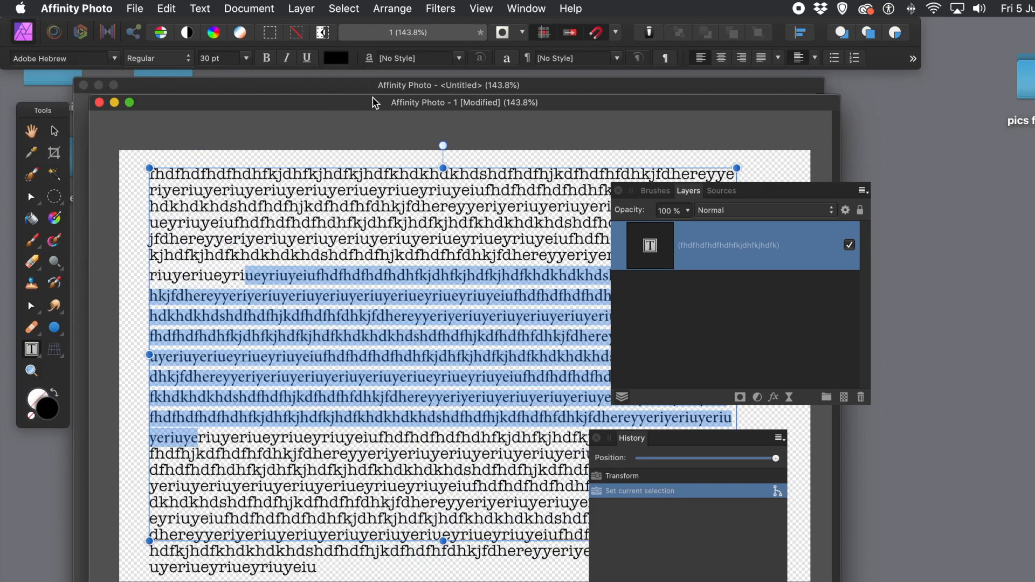
# Dock the document window as a tab beside the untitled one, and set the highlighted passage's font size to 15 pt.
pyautogui.moveTo(370, 98); pyautogui.dragTo(316, 92)
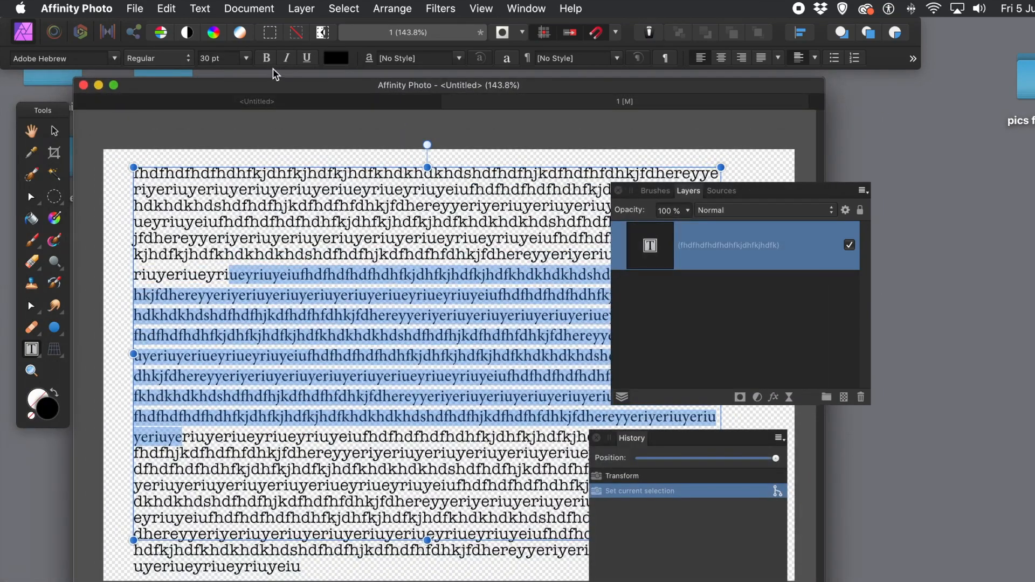
pyautogui.click(247, 59)
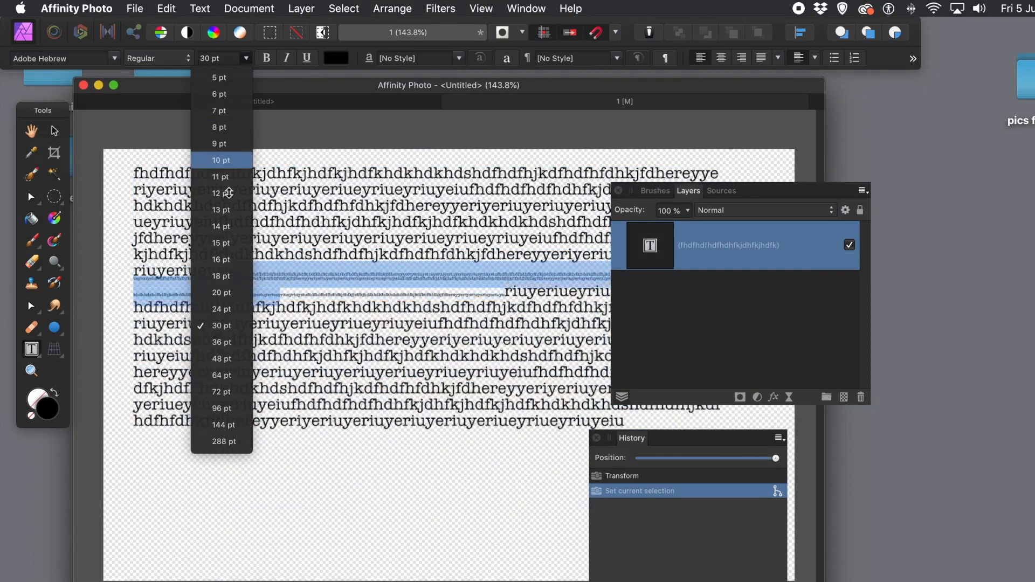
pyautogui.click(236, 246)
pyautogui.click(334, 233)
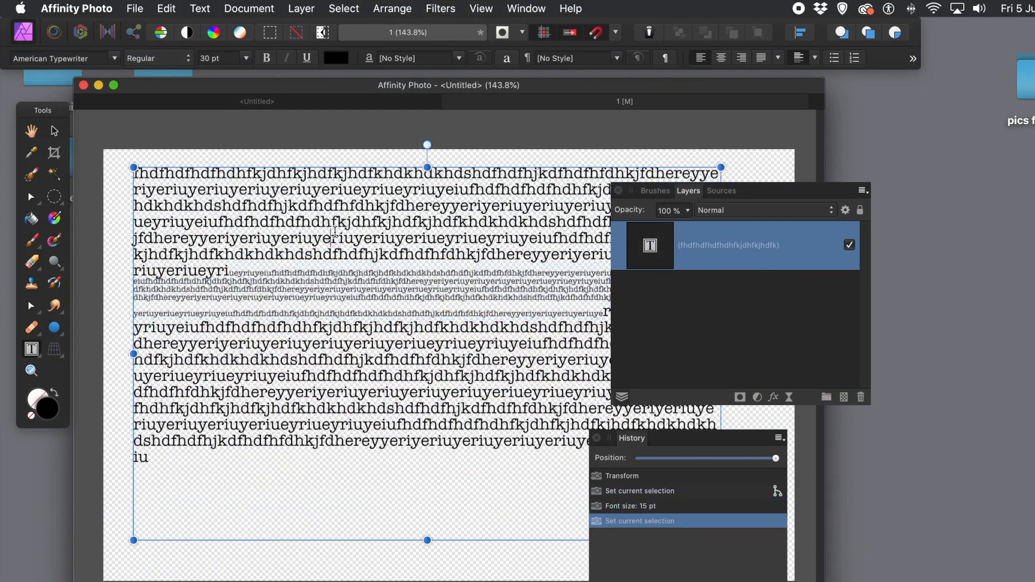
# Highlight a multi-line passage from the third line into the lower half of the frame text and colour it red (H 0, S 62, L 52).
pyautogui.moveTo(268, 206); pyautogui.dragTo(383, 359)
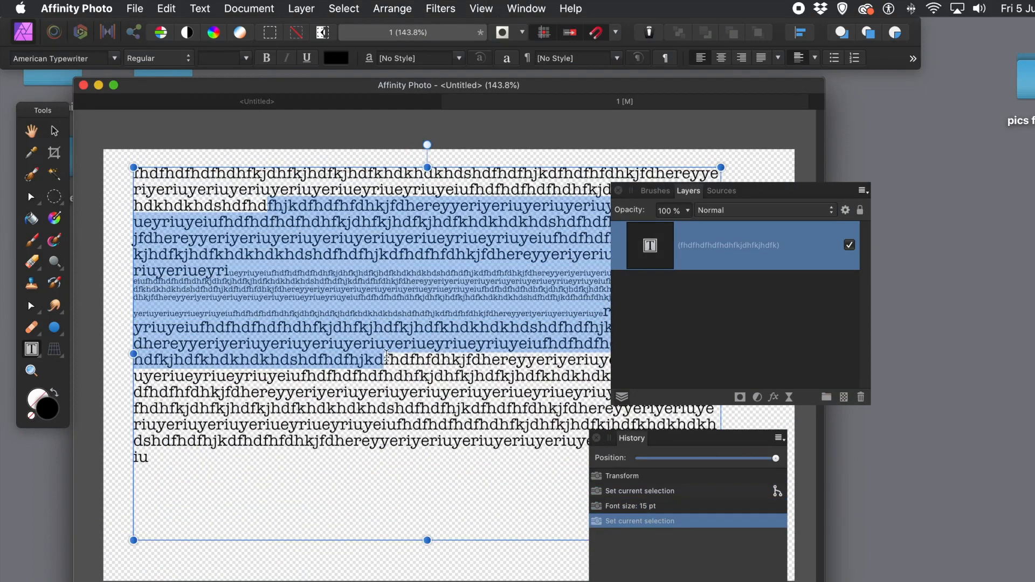
pyautogui.click(335, 59)
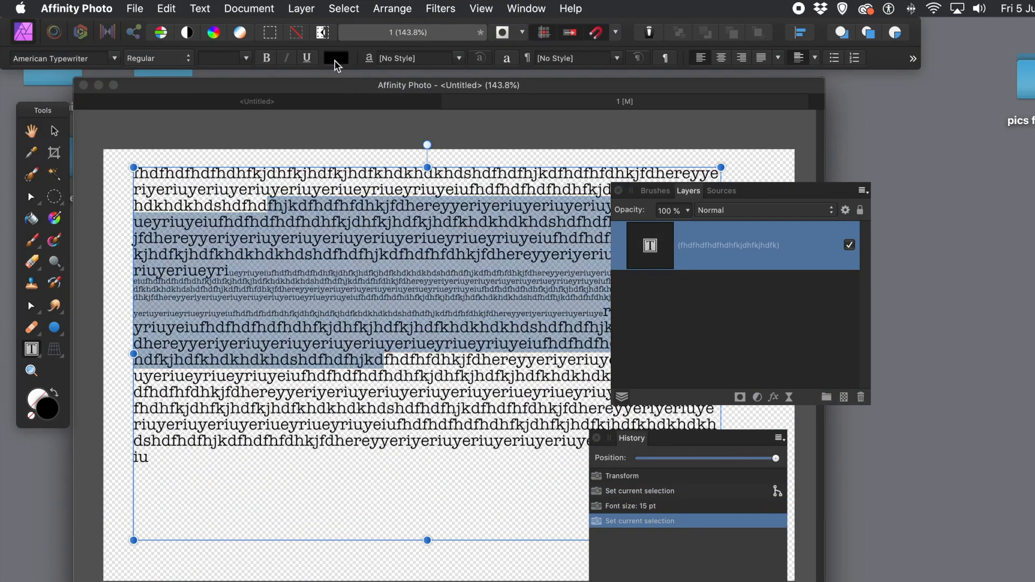
pyautogui.moveTo(435, 179); pyautogui.dragTo(451, 174)
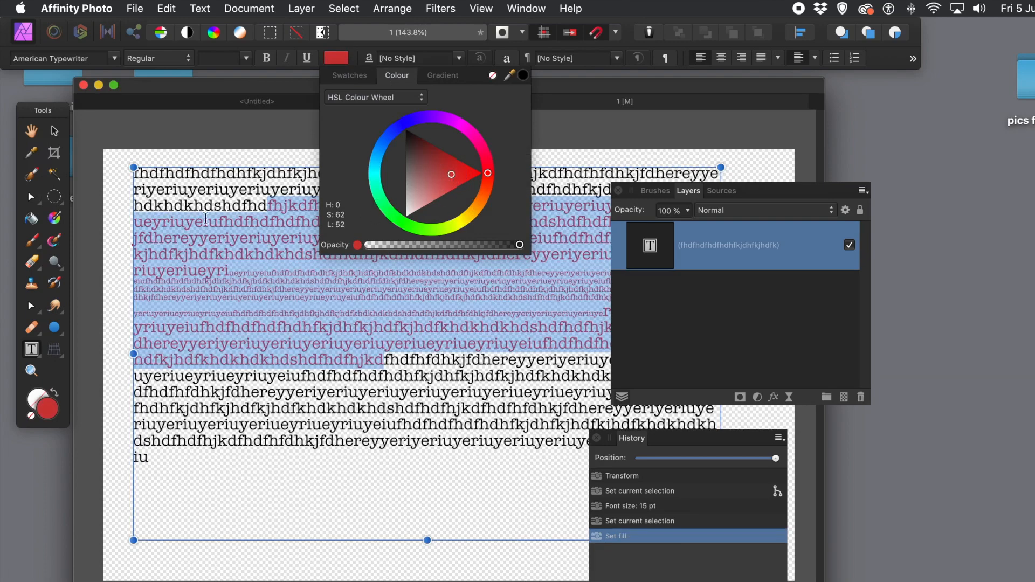
pyautogui.click(53, 127)
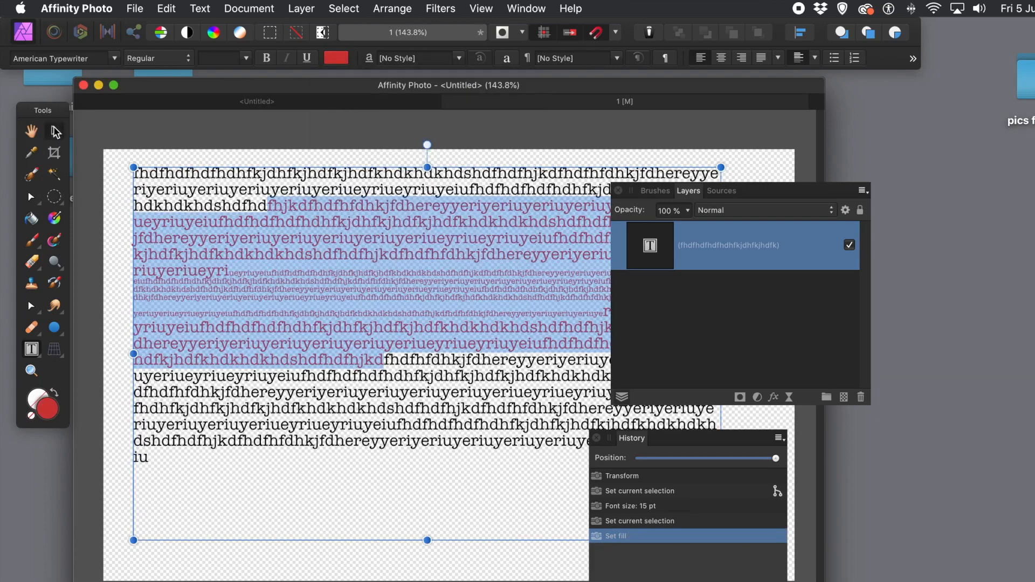
pyautogui.click(235, 136)
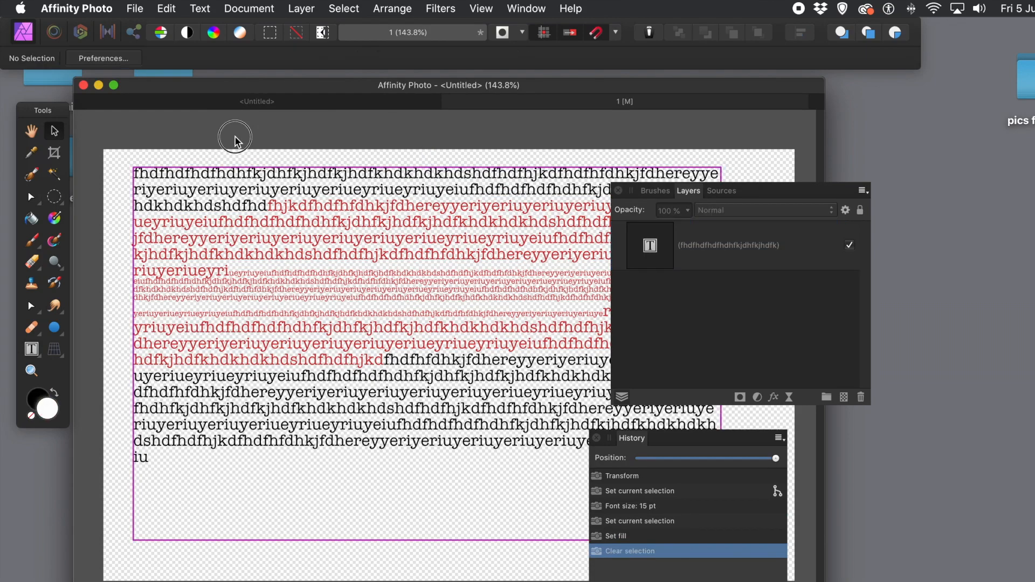
# Rasterise the recoloured text frame and add the document as a new global source.
pyautogui.click(296, 237)
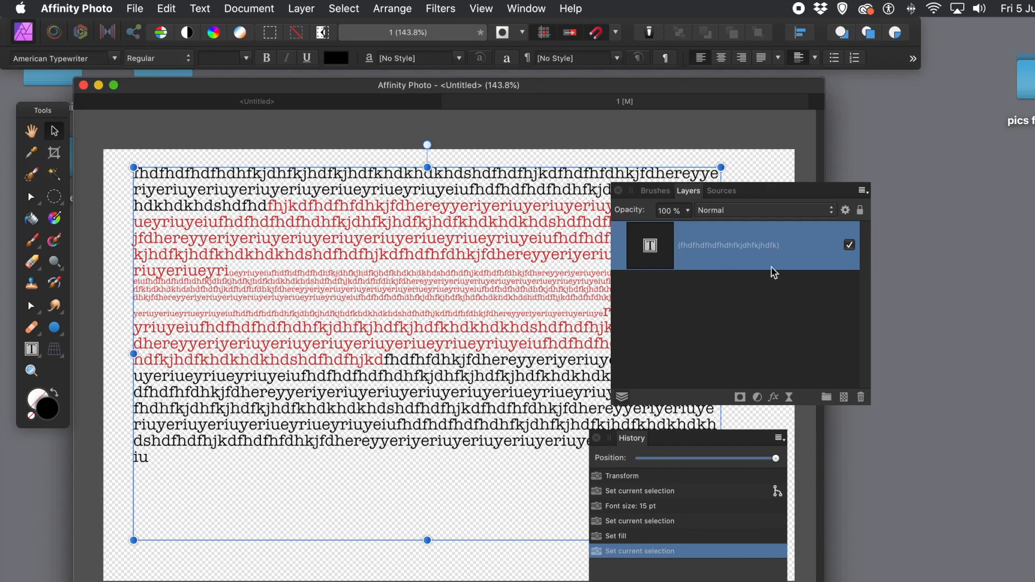
pyautogui.click(723, 193)
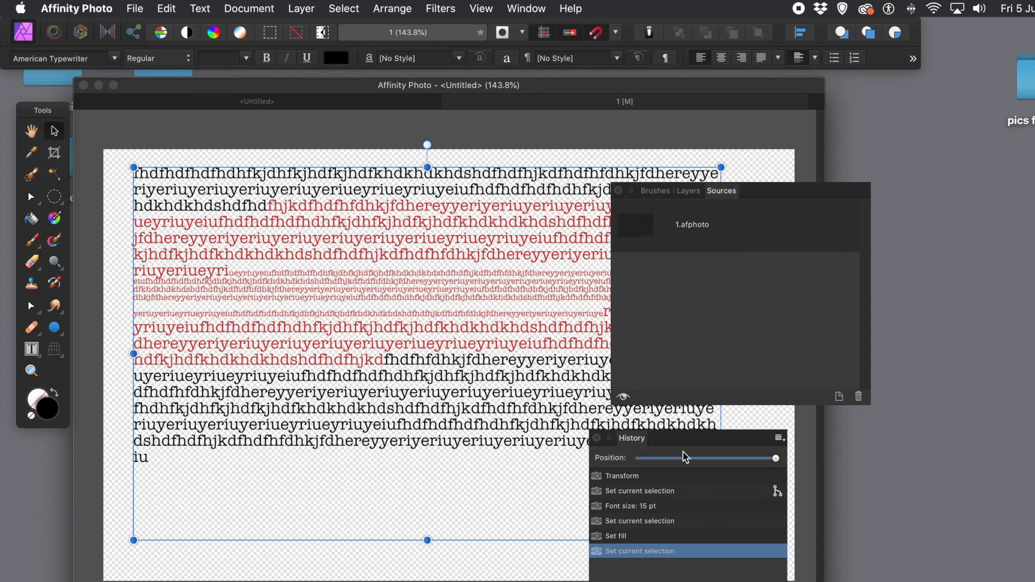
pyautogui.click(296, 9)
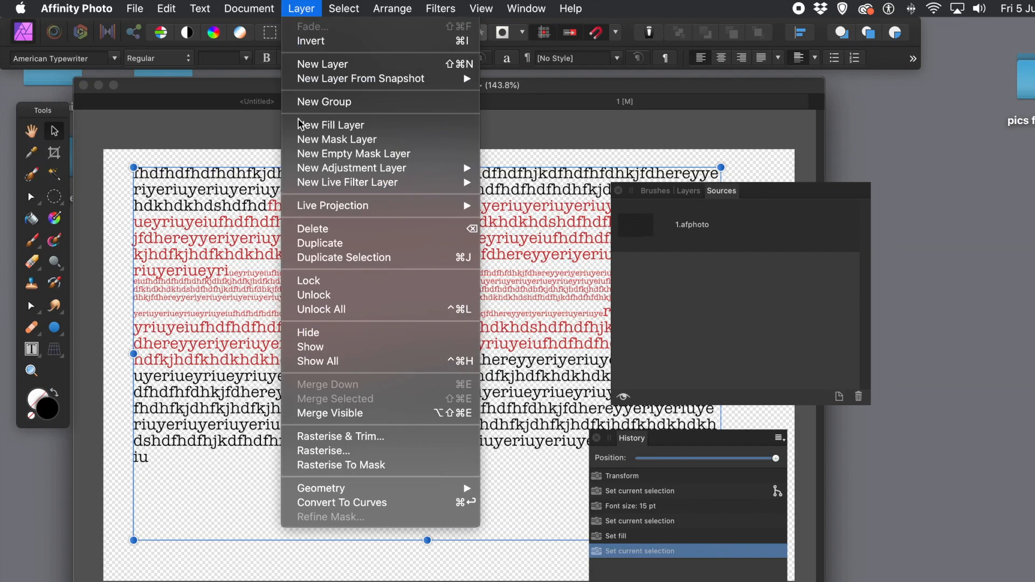
pyautogui.click(326, 452)
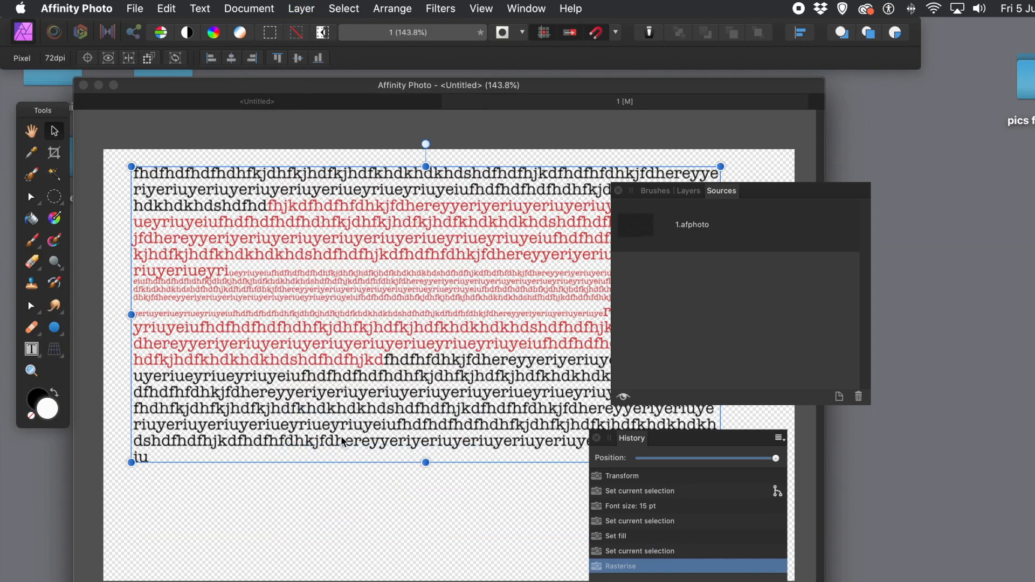
pyautogui.click(839, 398)
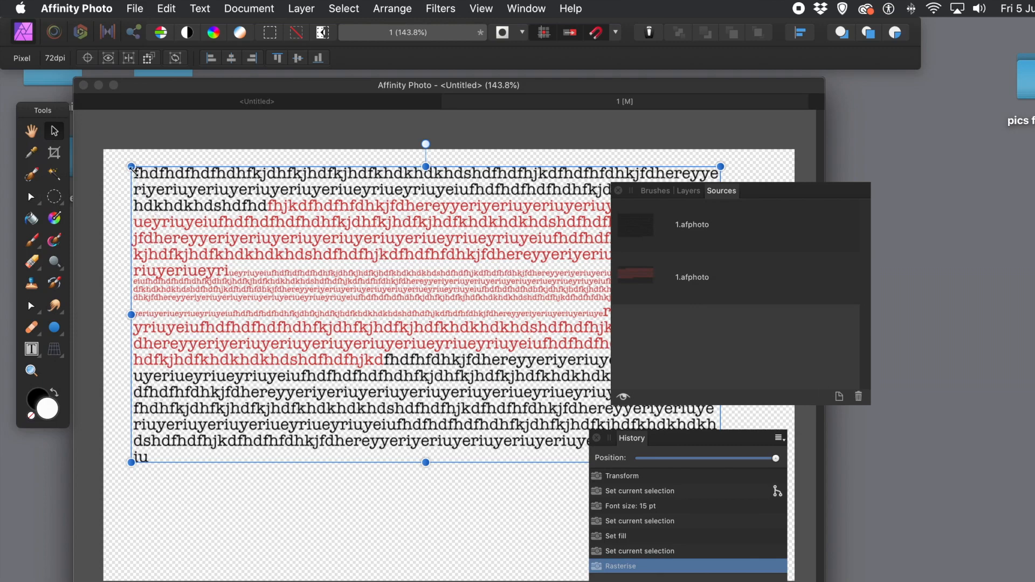
# Try scaling down the rasterised text, undo it, and revert the document to the state before rasterising.
pyautogui.moveTo(131, 167); pyautogui.dragTo(341, 249)
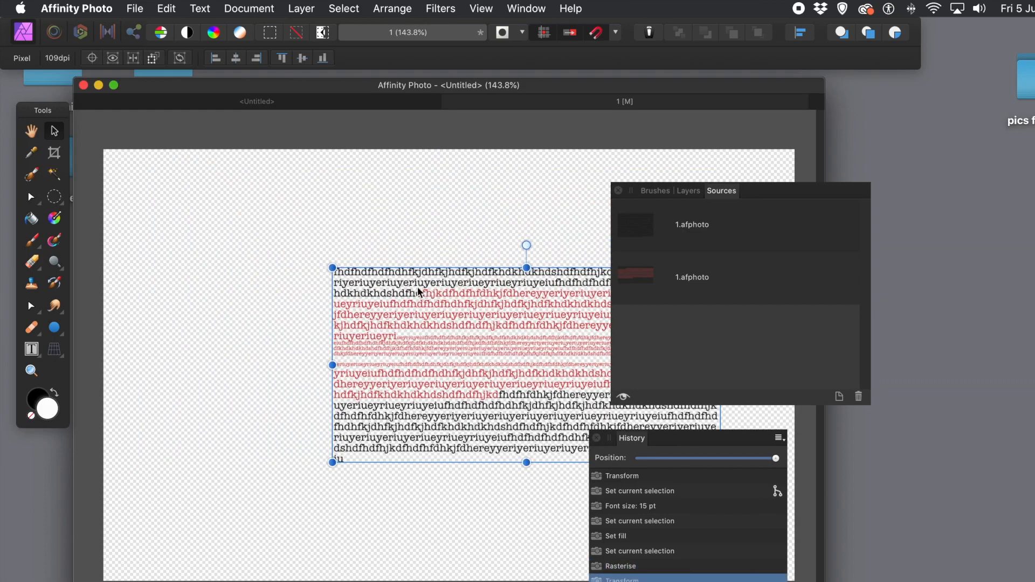
pyautogui.press('super+z')
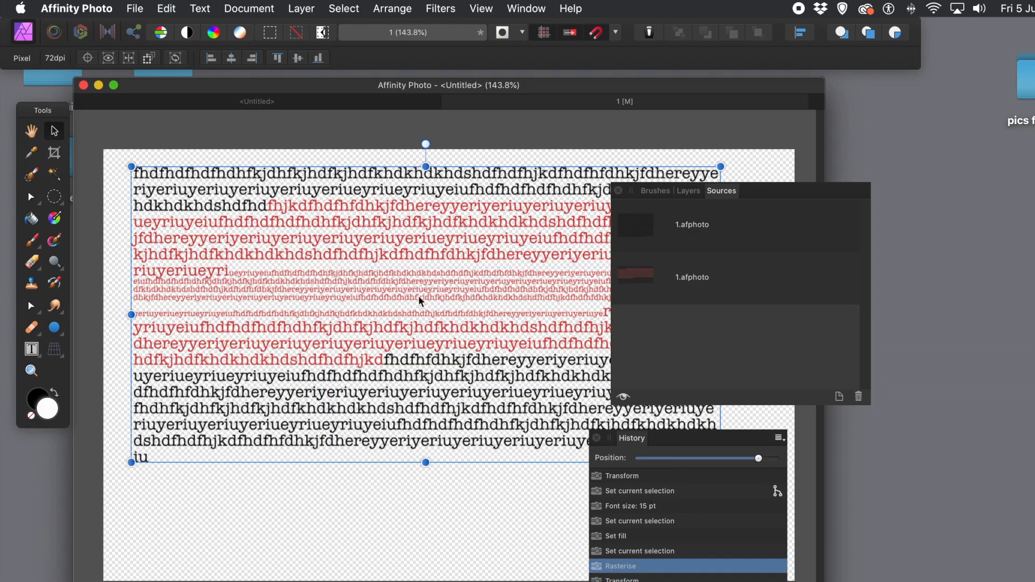
pyautogui.click(644, 554)
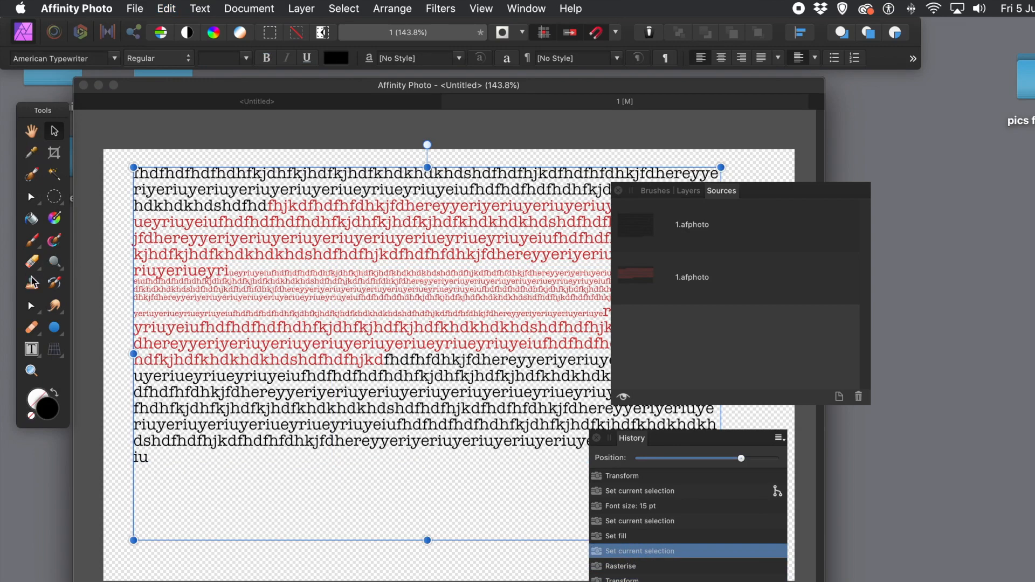
# Highlight a passage from the fourth line through the red text into the black text below and colour it grey-blue (H 222, S 29, L 62).
pyautogui.click(31, 349)
pyautogui.moveTo(204, 222); pyautogui.dragTo(367, 378)
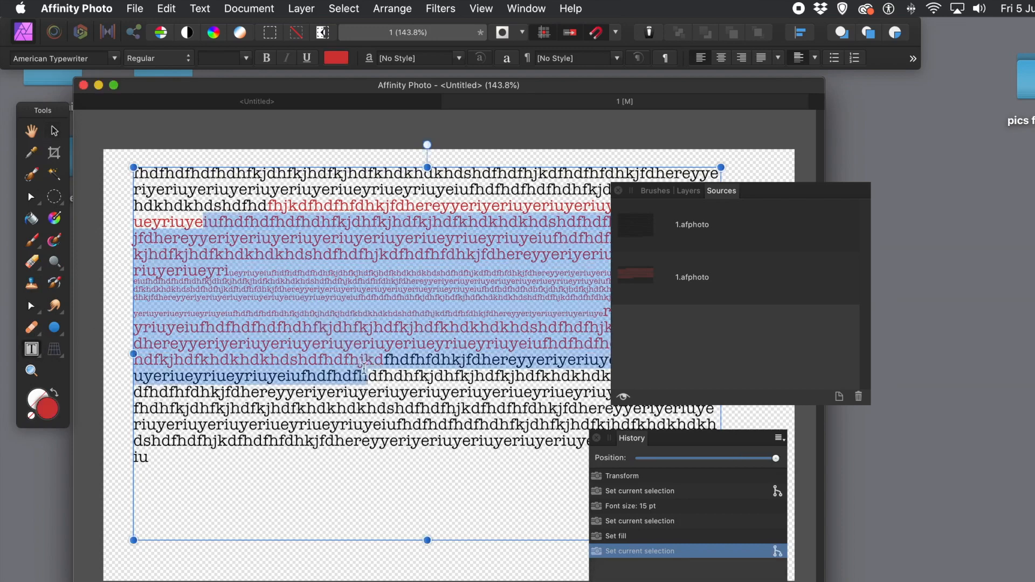
pyautogui.click(336, 57)
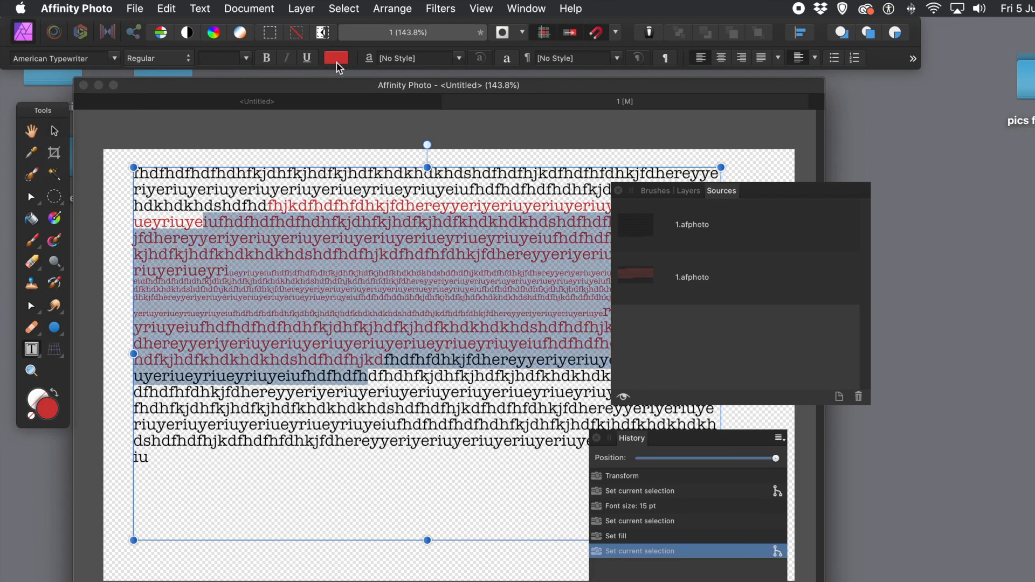
pyautogui.moveTo(451, 174); pyautogui.dragTo(422, 185)
pyautogui.moveTo(383, 149); pyautogui.dragTo(384, 143)
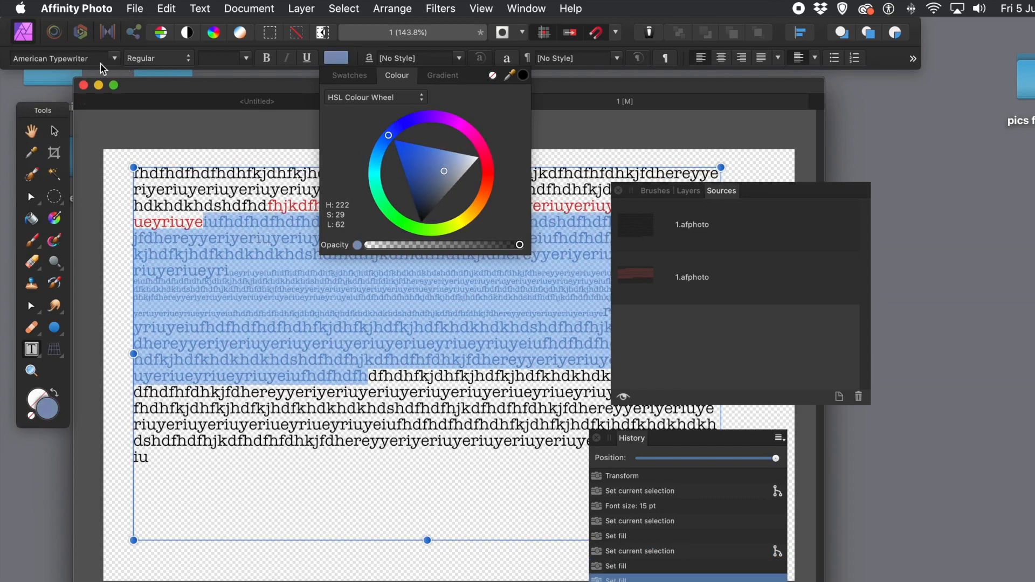
# Change the highlighted blue passage to Arial Black at 30 pt and clear the text highlight.
pyautogui.click(115, 57)
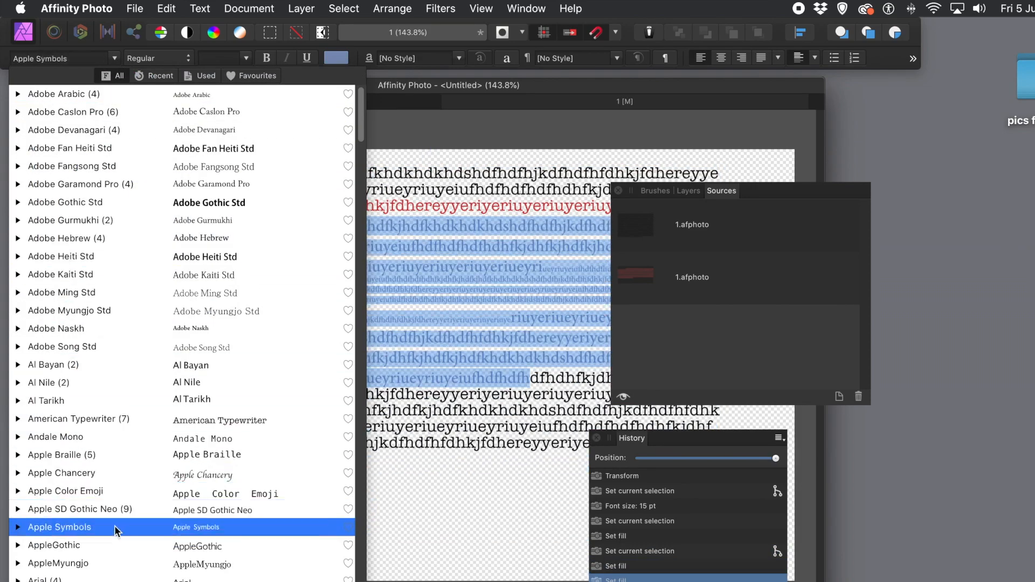
pyautogui.click(115, 581)
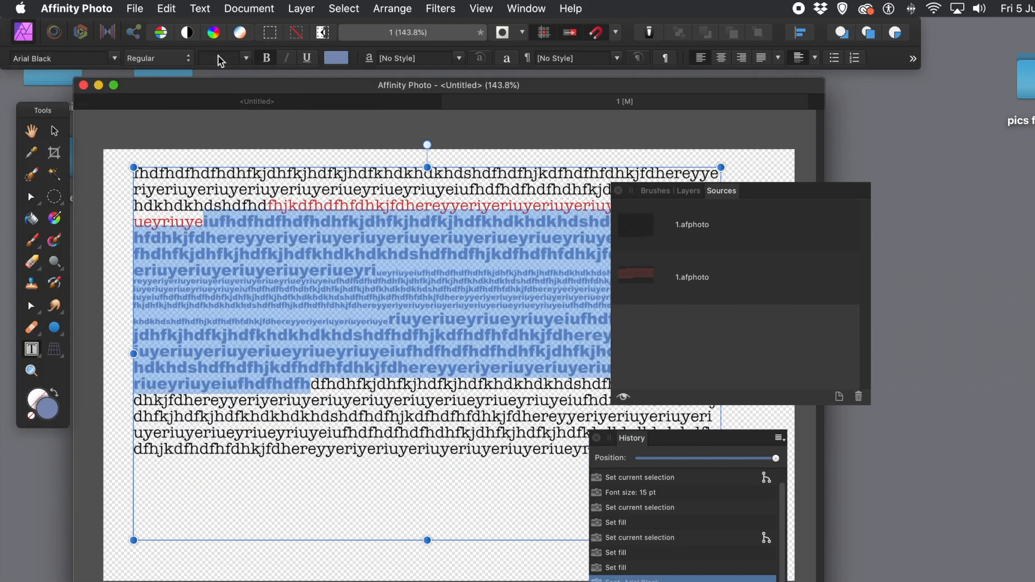
pyautogui.click(245, 58)
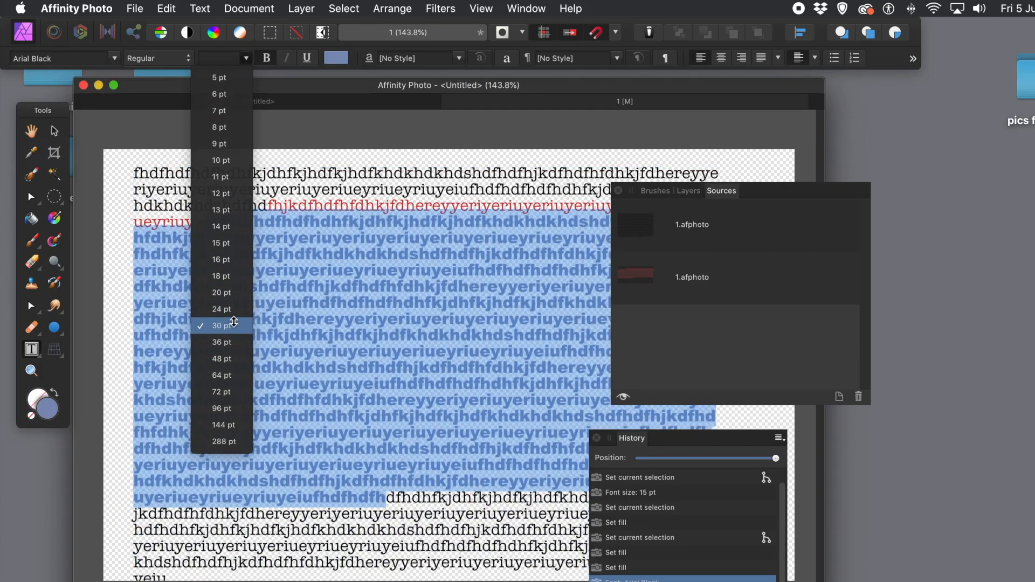
pyautogui.click(233, 325)
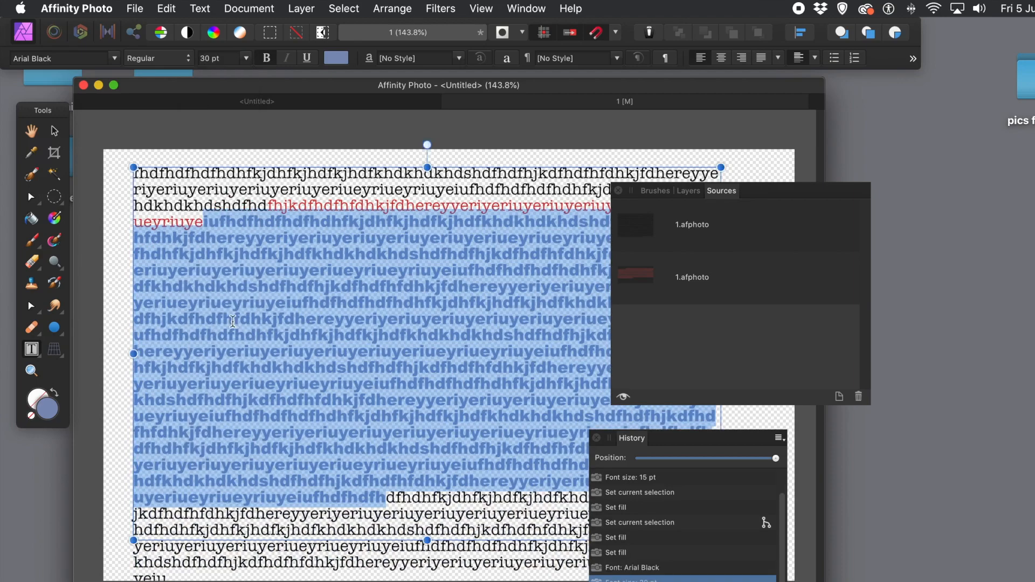
pyautogui.click(311, 189)
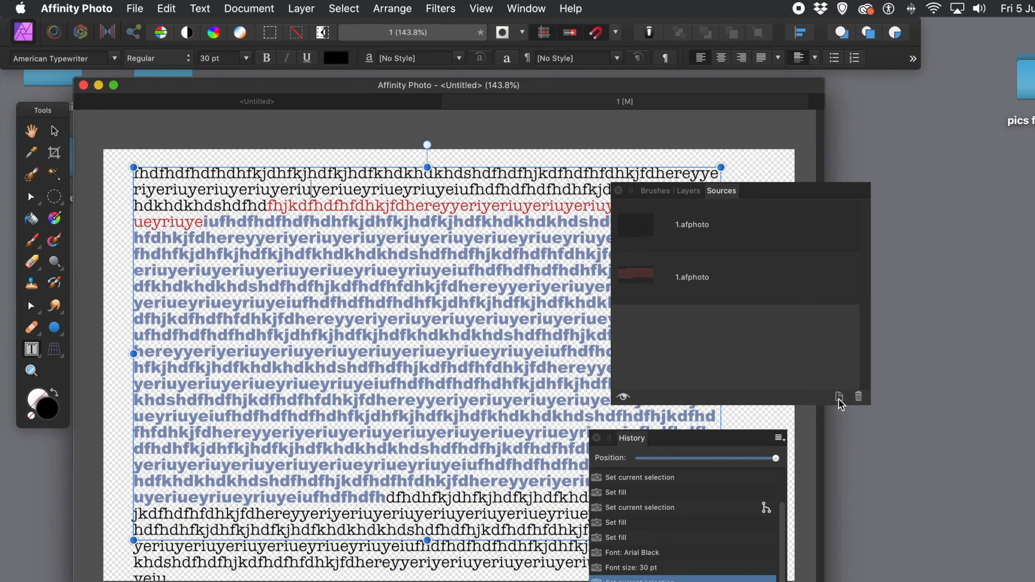
# Rasterise the text with its blue Arial Black passage and add this version to the global sources.
pyautogui.click(299, 8)
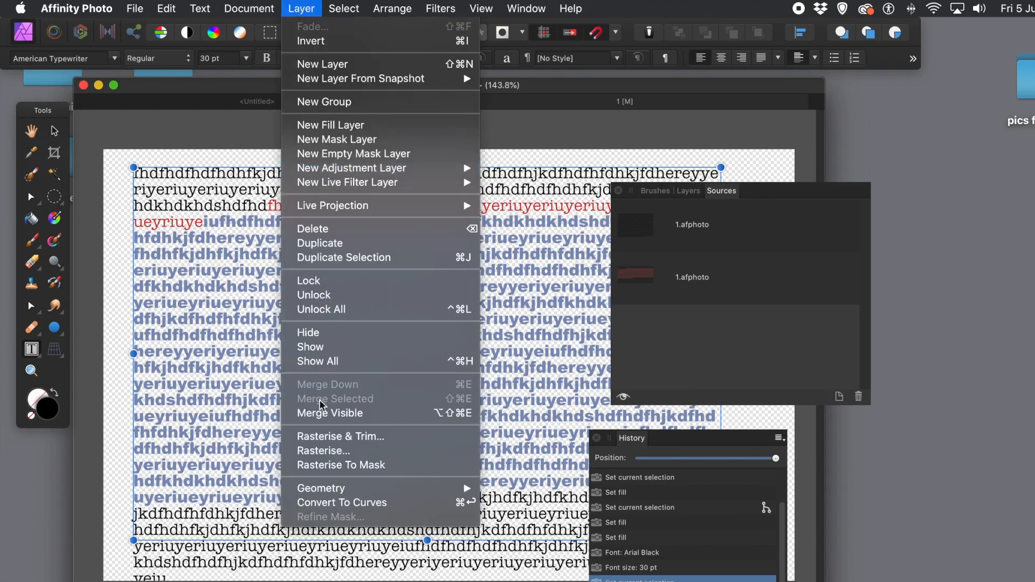
pyautogui.click(330, 454)
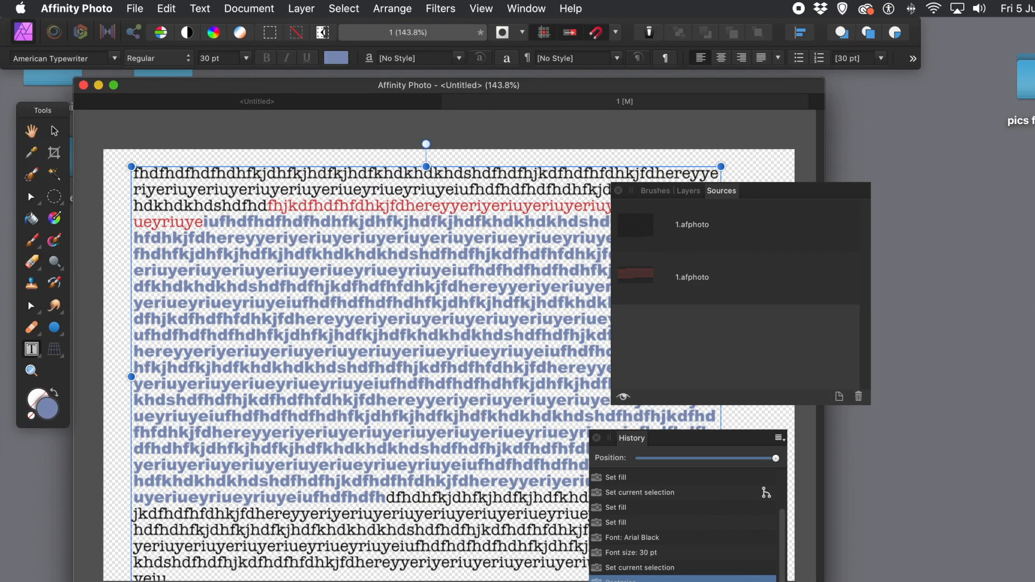
pyautogui.click(839, 398)
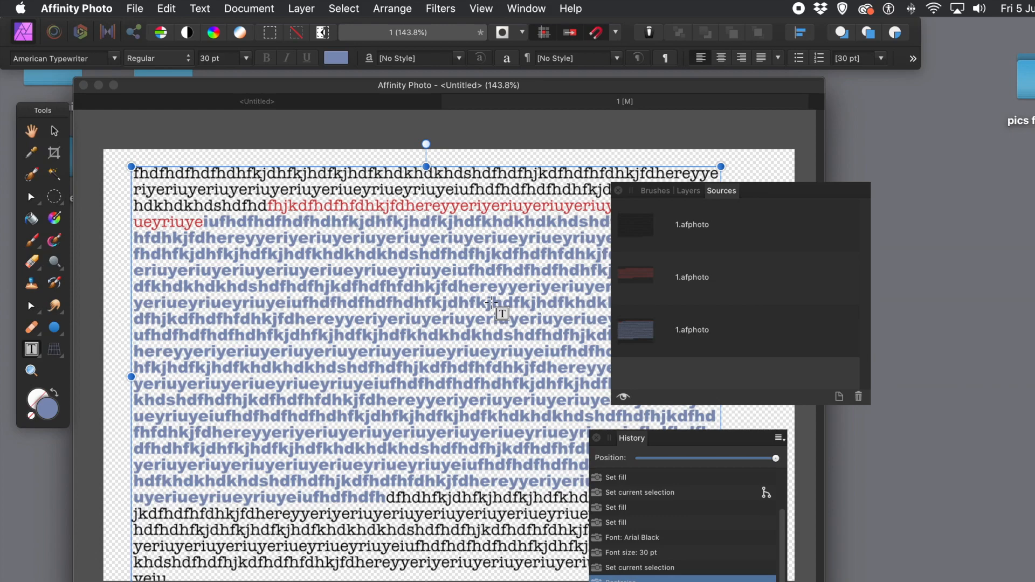
# Apply a 3.5 px Gaussian Blur to the rasterised text and add the blurred version as another global source.
pyautogui.click(441, 9)
pyautogui.moveTo(449, 71)
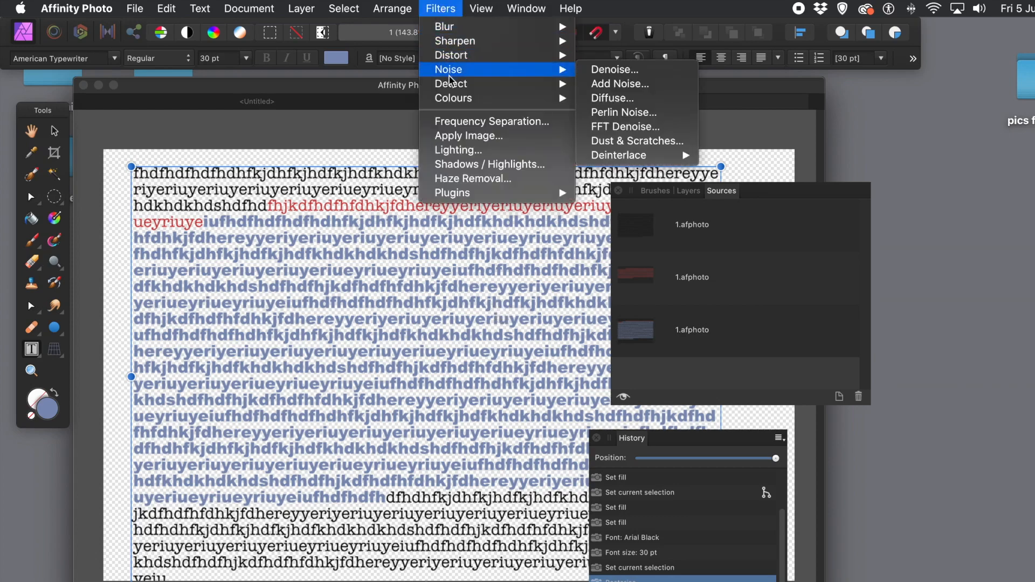
pyautogui.moveTo(477, 29)
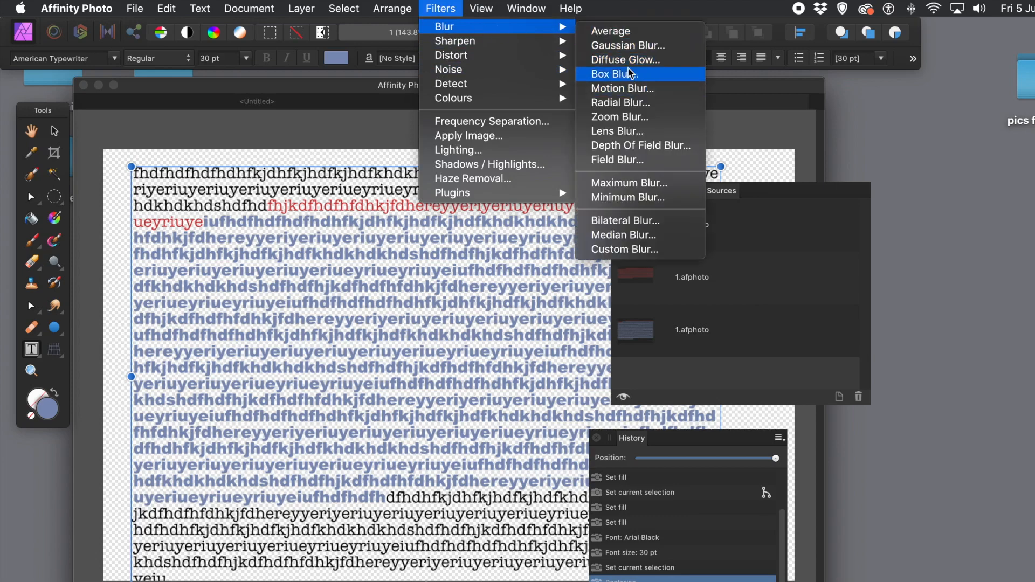
pyautogui.click(630, 47)
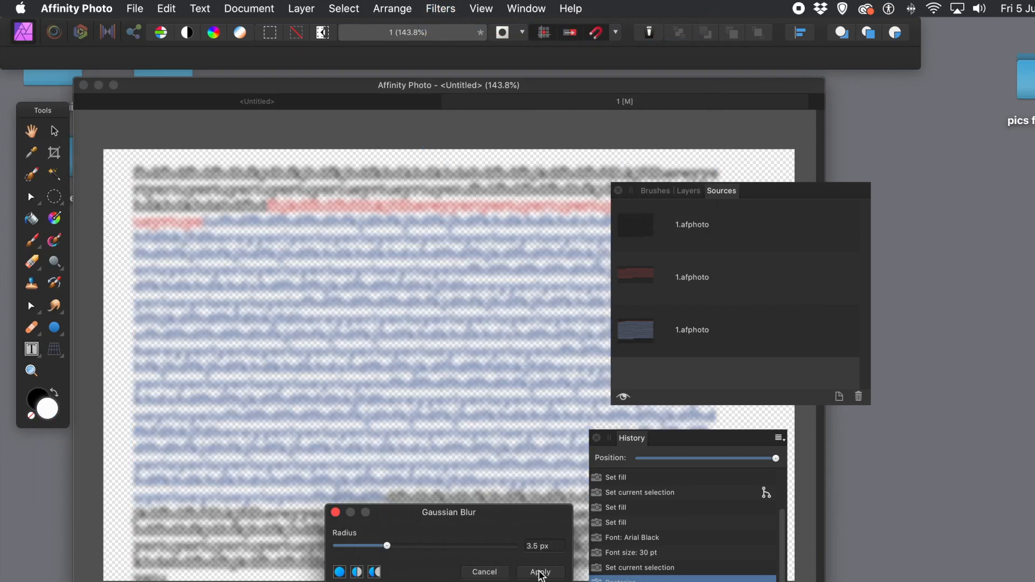
pyautogui.click(540, 573)
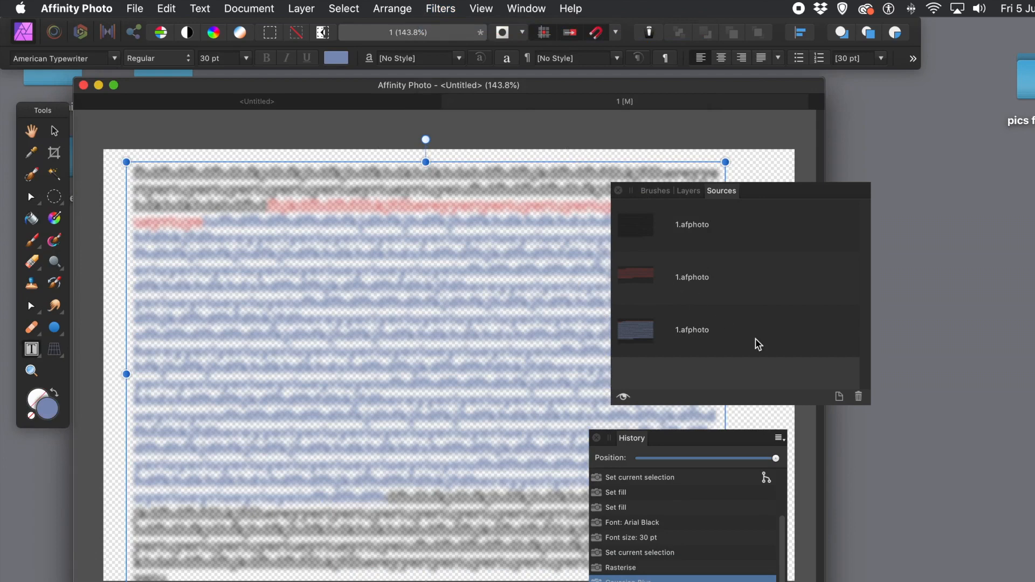
pyautogui.click(839, 398)
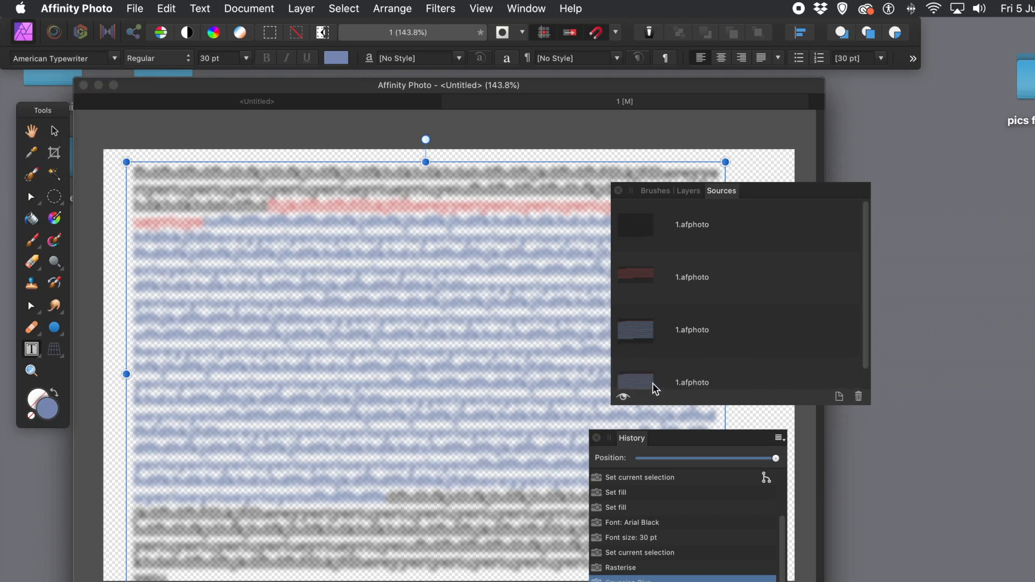
# Revert the text document to its state before rasterising, and add a new pixel layer to the untitled document.
pyautogui.click(637, 555)
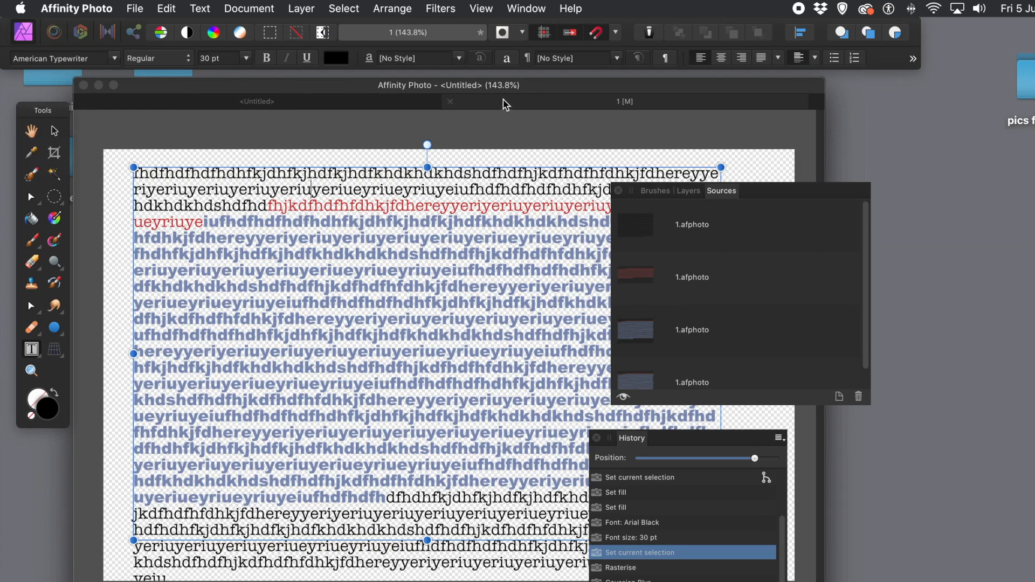
pyautogui.click(314, 106)
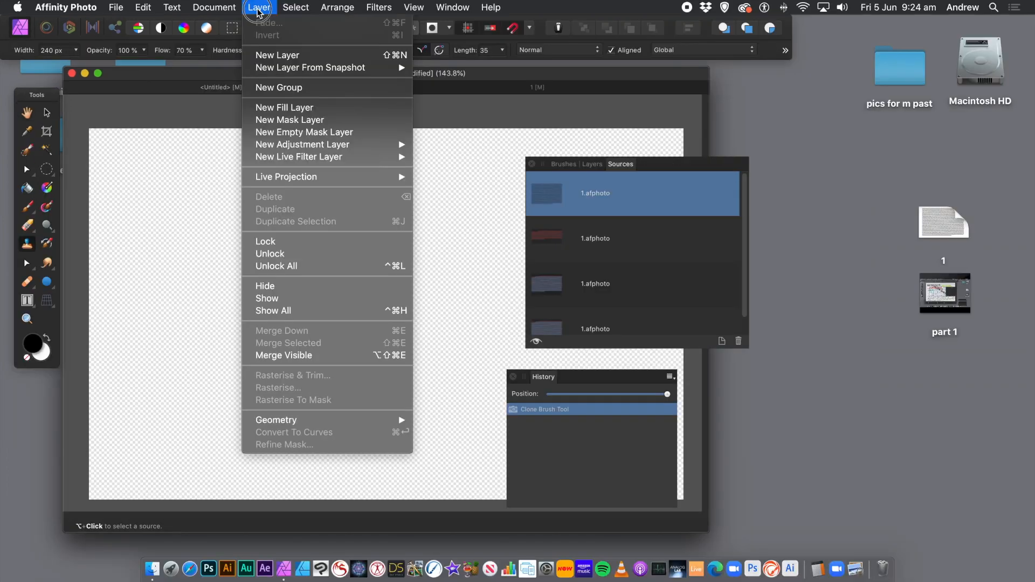
pyautogui.click(268, 56)
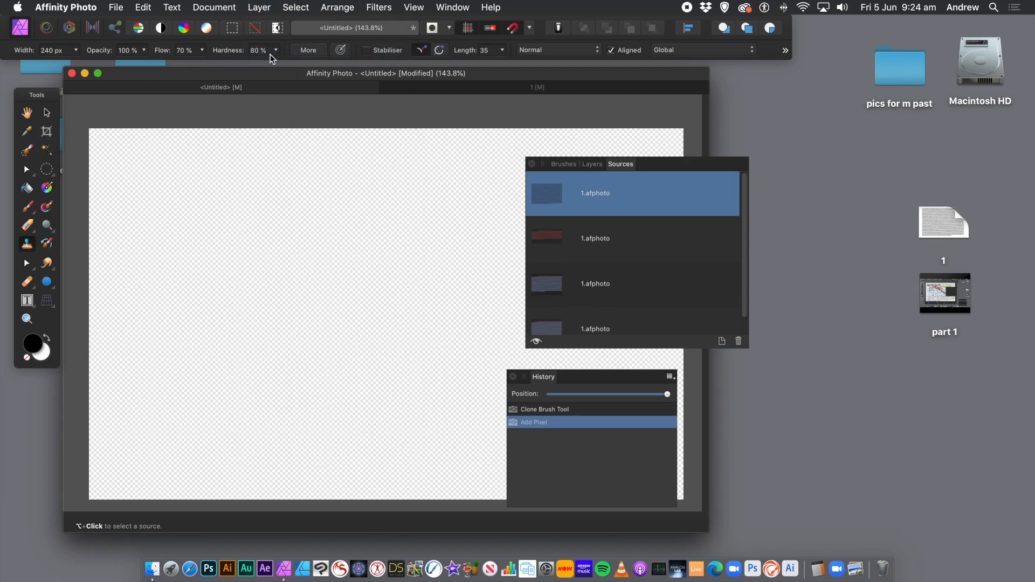
# Sample the middle of the first, all-black text source and clone a patch of it onto the left half of the canvas.
pyautogui.click(550, 200)
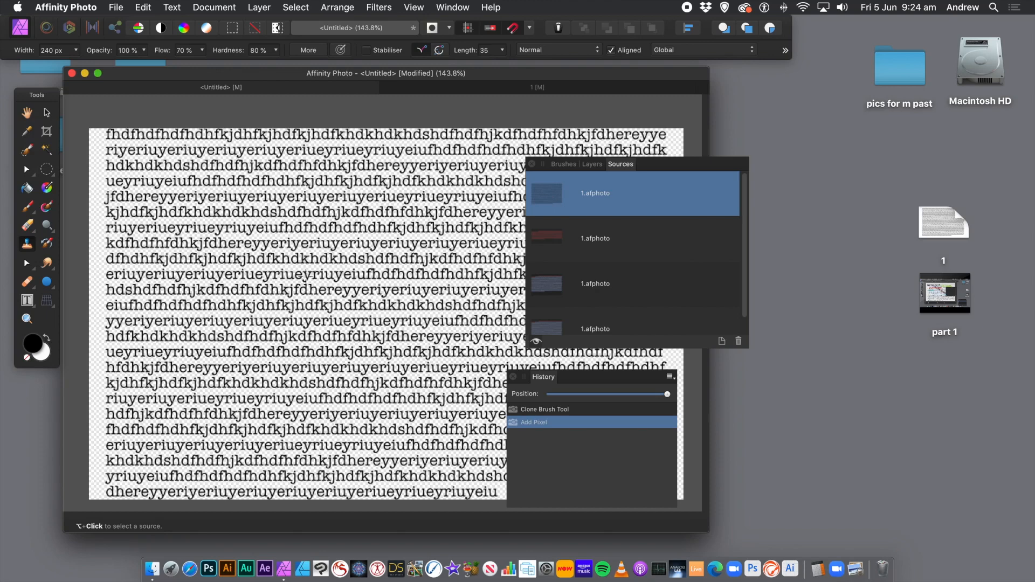
pyautogui.keyDown('alt'); pyautogui.click(330, 269); pyautogui.keyUp('alt')
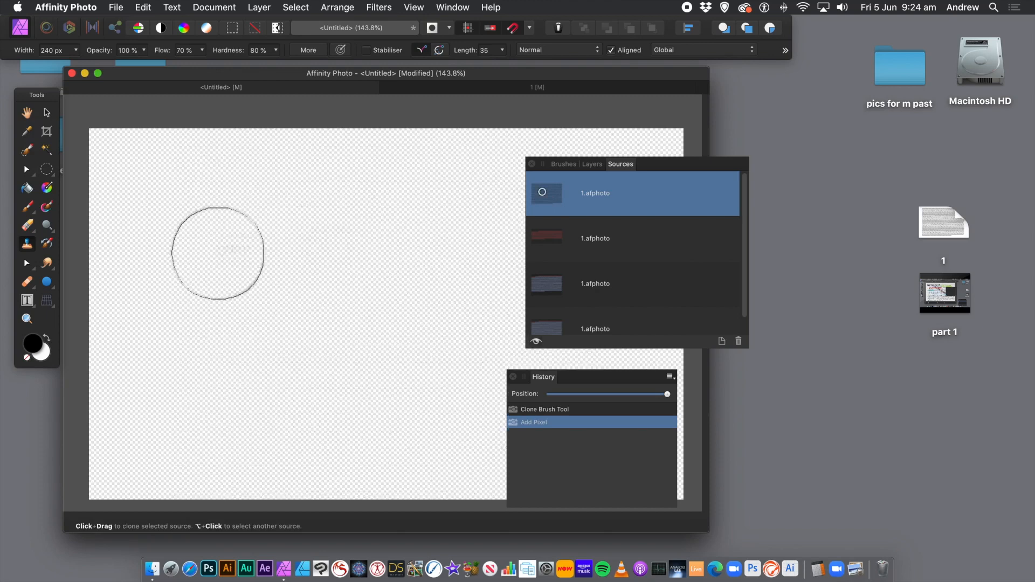
pyautogui.moveTo(330, 281)
pyautogui.mouseDown()
pyautogui.moveTo(274, 290)
pyautogui.moveTo(329, 281)
pyautogui.moveTo(242, 276)
pyautogui.moveTo(339, 278)
pyautogui.moveTo(243, 269)
pyautogui.mouseUp()
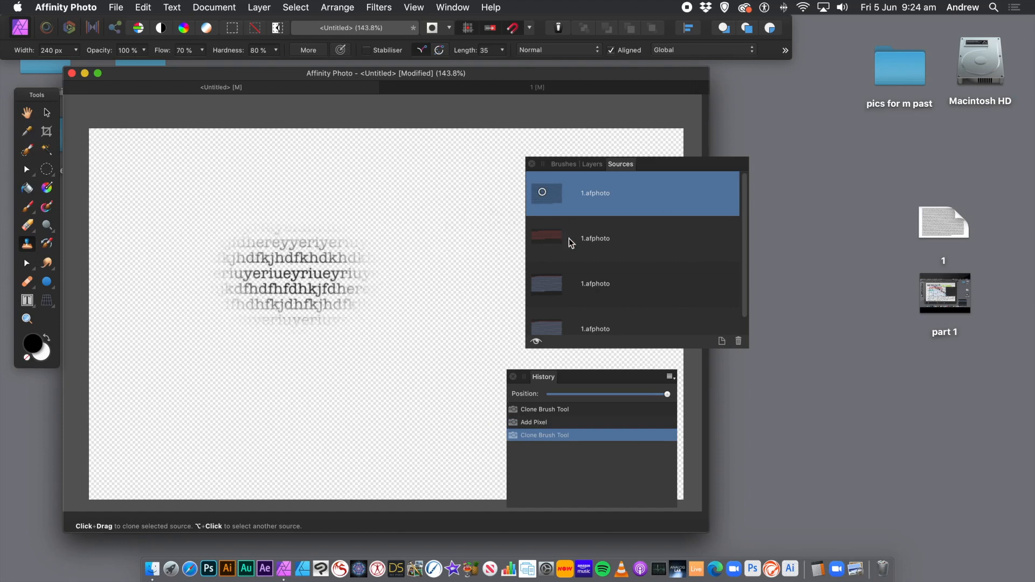
# Sample the second source at its red and black text and clone a patch overlapping the right side of the black patch.
pyautogui.click(553, 244)
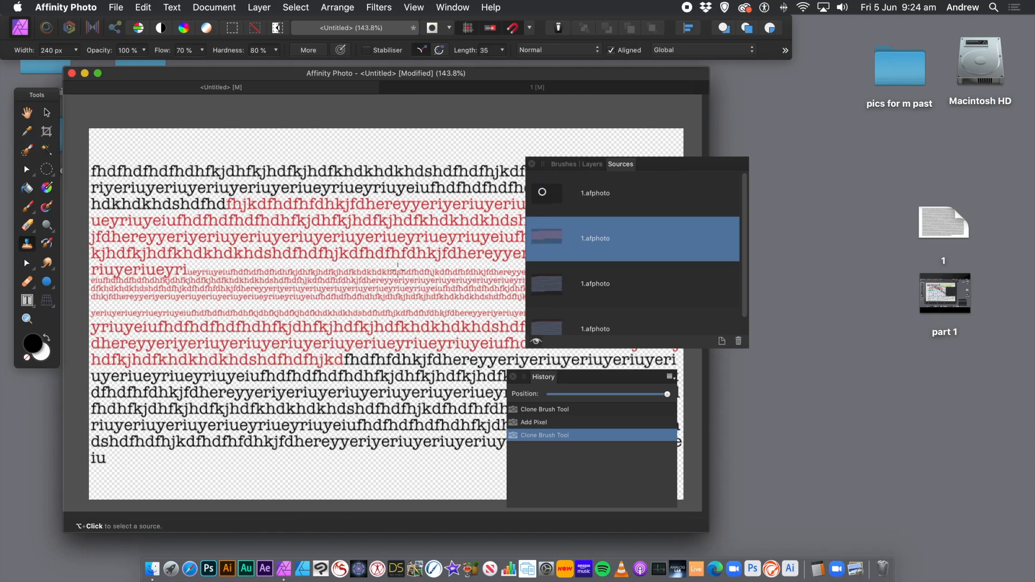
pyautogui.keyDown('alt'); pyautogui.click(371, 317); pyautogui.keyUp('alt')
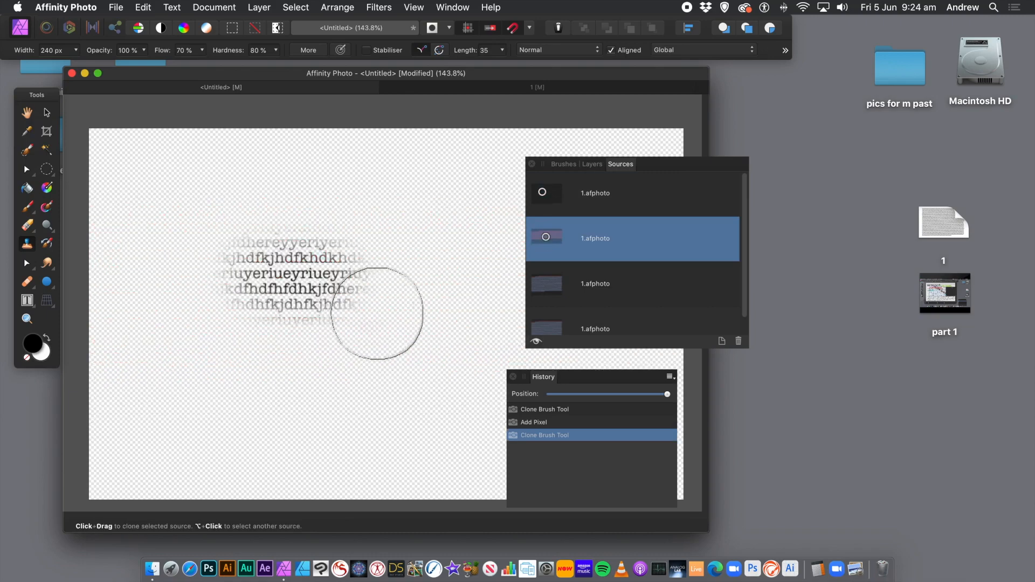
pyautogui.click(404, 260)
pyautogui.moveTo(404, 260)
pyautogui.mouseDown()
pyautogui.moveTo(388, 238)
pyautogui.moveTo(370, 296)
pyautogui.moveTo(315, 320)
pyautogui.moveTo(347, 368)
pyautogui.mouseUp()
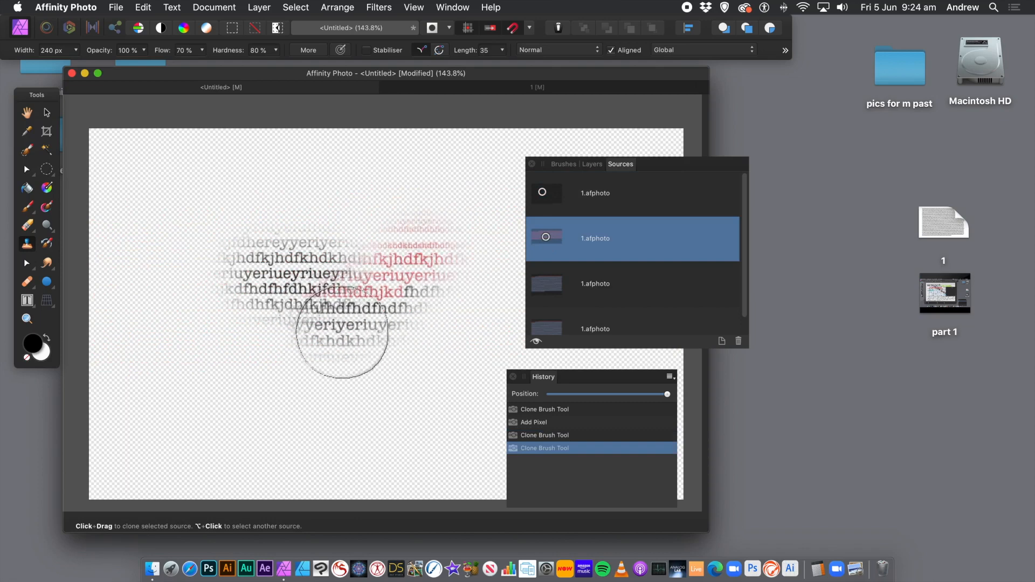
# Sample the blue Arial Black text of the third source and clone a patch above and left of the black one.
pyautogui.click(546, 289)
pyautogui.press('alt')
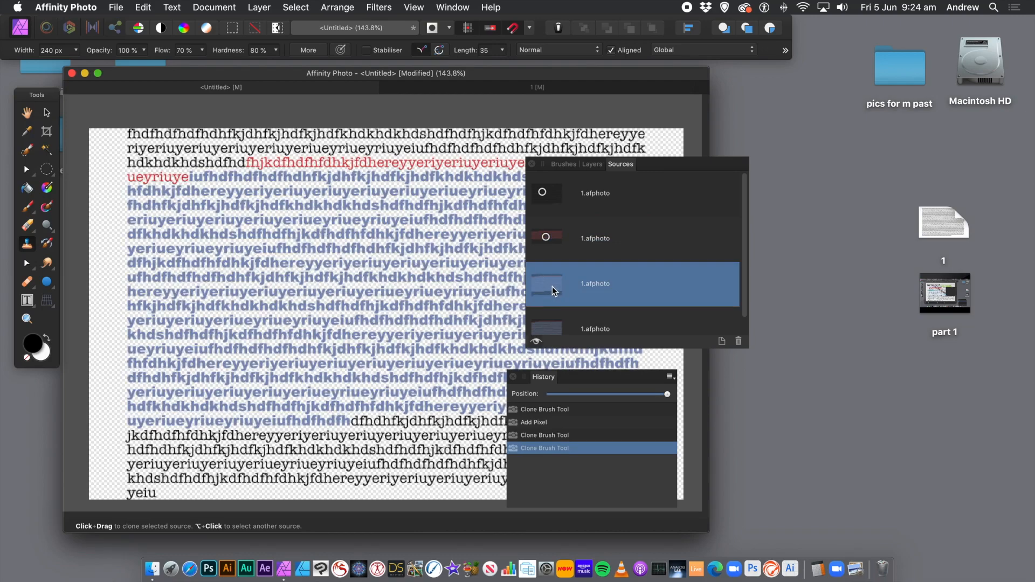
pyautogui.keyDown('alt'); pyautogui.click(332, 261); pyautogui.keyUp('alt')
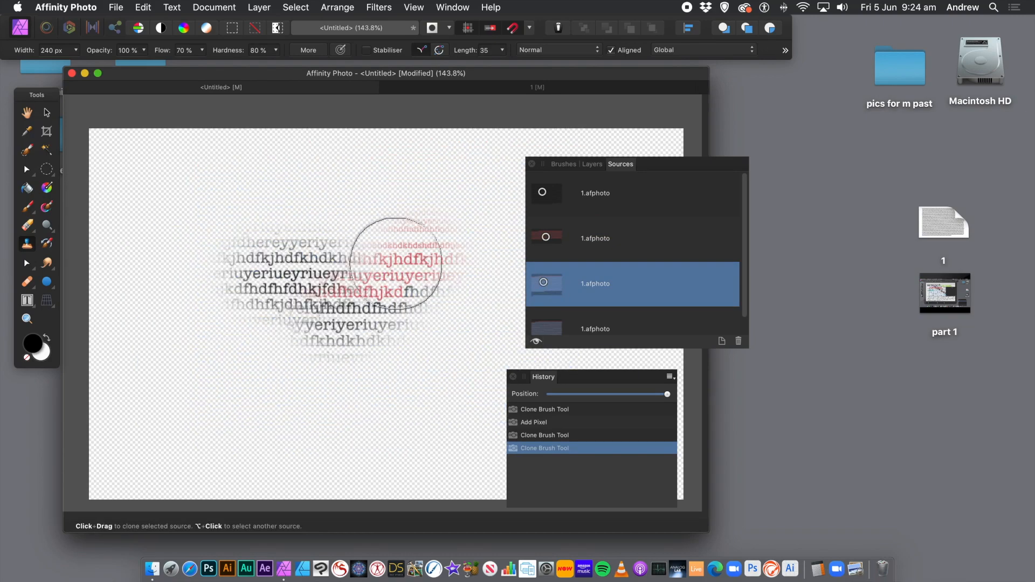
pyautogui.moveTo(280, 227)
pyautogui.mouseDown()
pyautogui.moveTo(335, 201)
pyautogui.moveTo(324, 185)
pyautogui.moveTo(335, 197)
pyautogui.moveTo(334, 221)
pyautogui.moveTo(286, 207)
pyautogui.moveTo(219, 245)
pyautogui.moveTo(227, 274)
pyautogui.moveTo(189, 270)
pyautogui.moveTo(280, 264)
pyautogui.mouseUp()
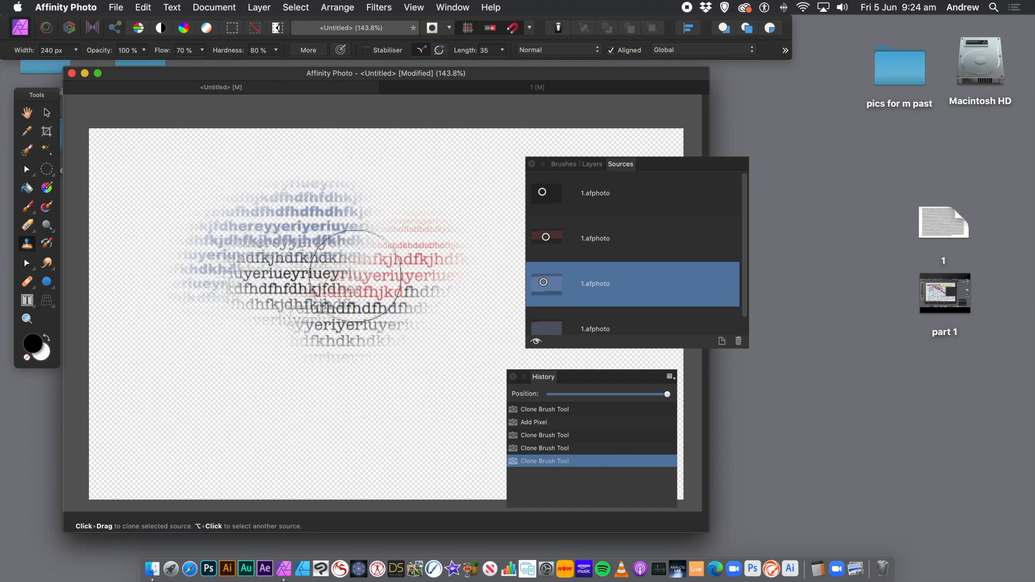
# Sample the lower part of the blurred text source and clone a small patch below the middle of the collage.
pyautogui.click(551, 332)
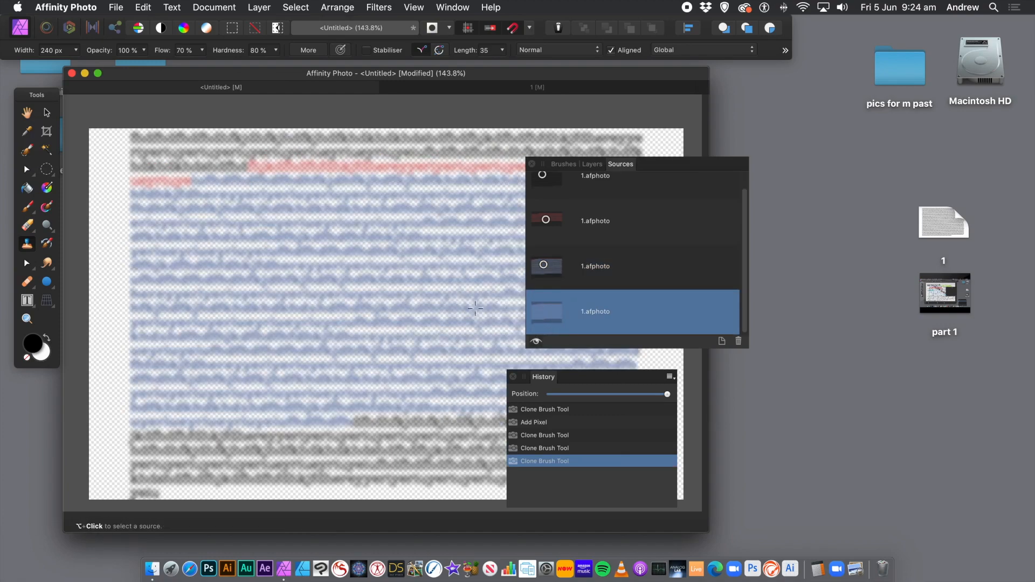
pyautogui.keyDown('alt'); pyautogui.click(391, 379); pyautogui.keyUp('alt')
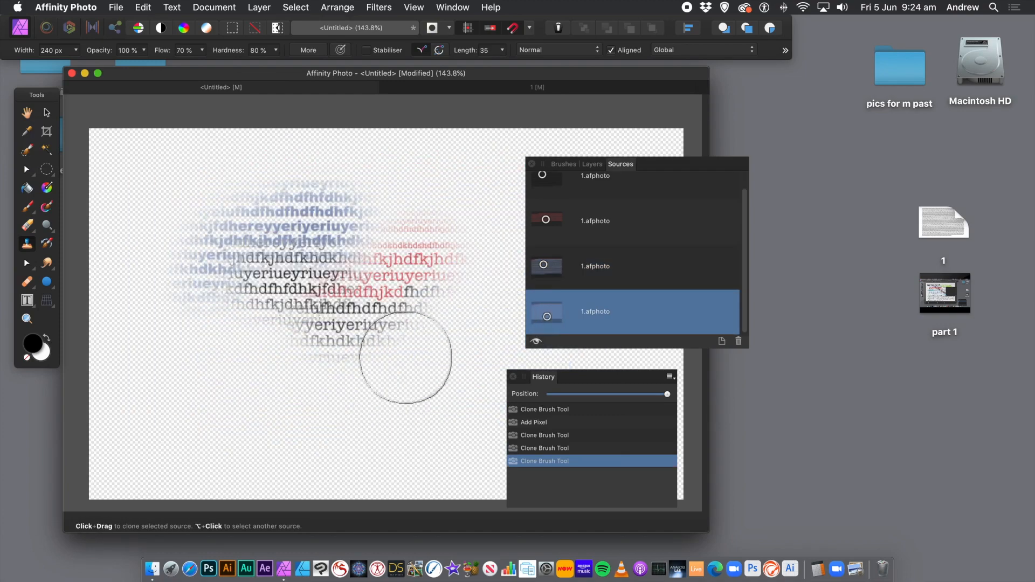
pyautogui.moveTo(389, 383)
pyautogui.mouseDown()
pyautogui.moveTo(416, 392)
pyautogui.moveTo(404, 376)
pyautogui.moveTo(365, 376)
pyautogui.moveTo(447, 341)
pyautogui.mouseUp()
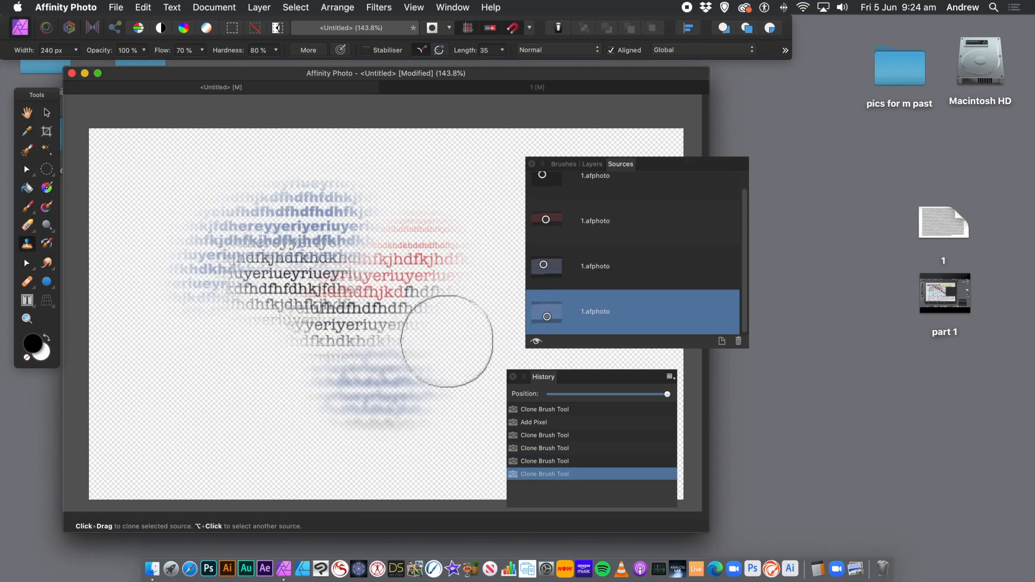
# Clone the opening lines of the all-black source onto the canvas's upper left, and red text from the second source onto its lower left.
pyautogui.click(556, 184)
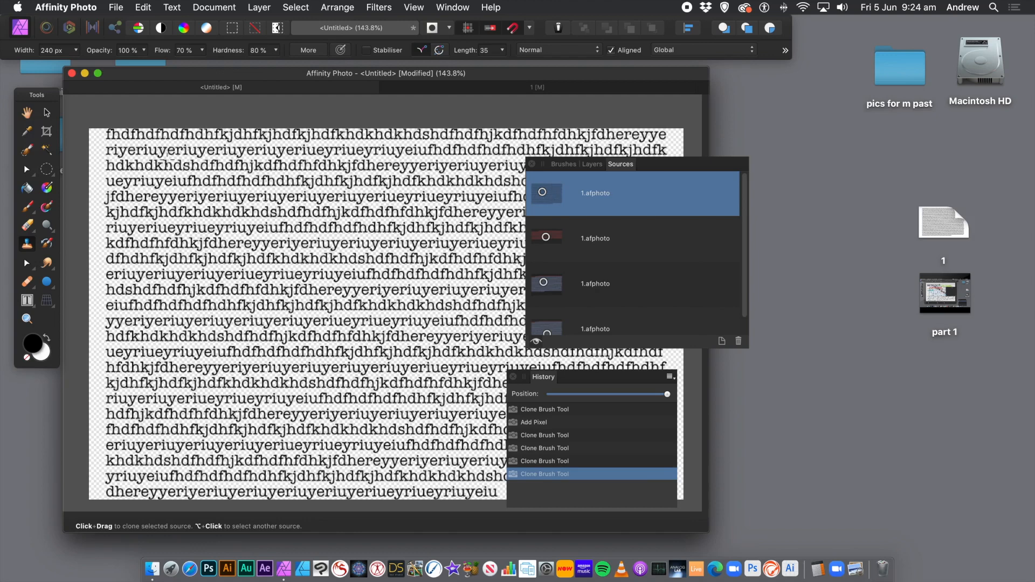
pyautogui.keyDown('alt'); pyautogui.click(164, 167); pyautogui.keyUp('alt')
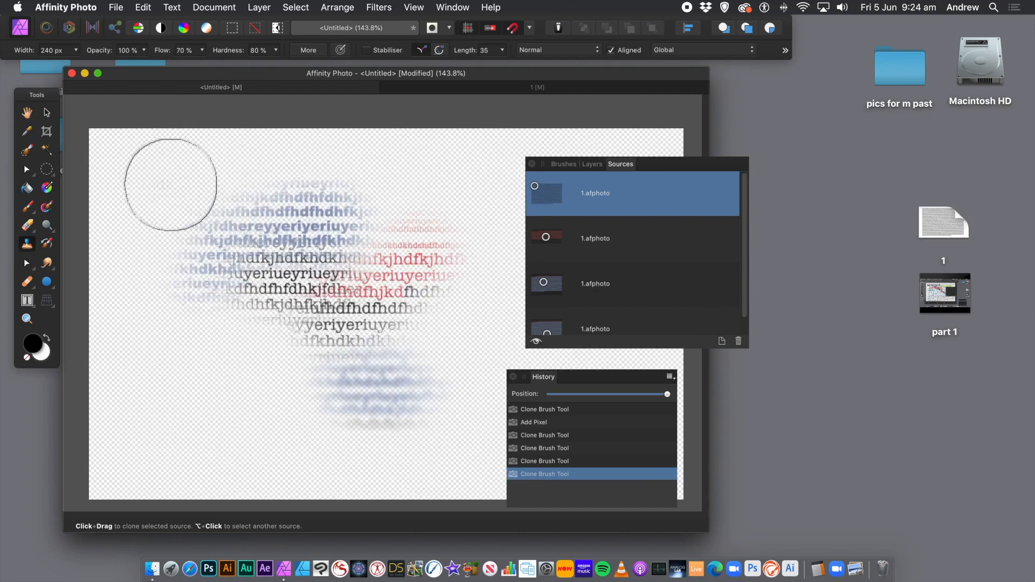
pyautogui.moveTo(202, 195)
pyautogui.mouseDown()
pyautogui.moveTo(157, 197)
pyautogui.moveTo(230, 196)
pyautogui.moveTo(148, 195)
pyautogui.moveTo(183, 185)
pyautogui.moveTo(162, 188)
pyautogui.mouseUp()
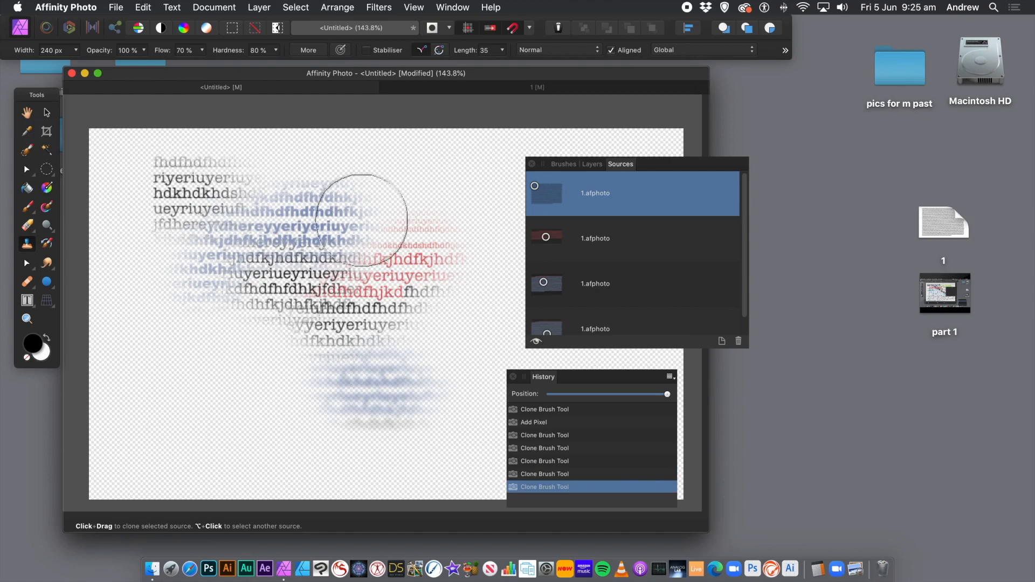
pyautogui.click(557, 241)
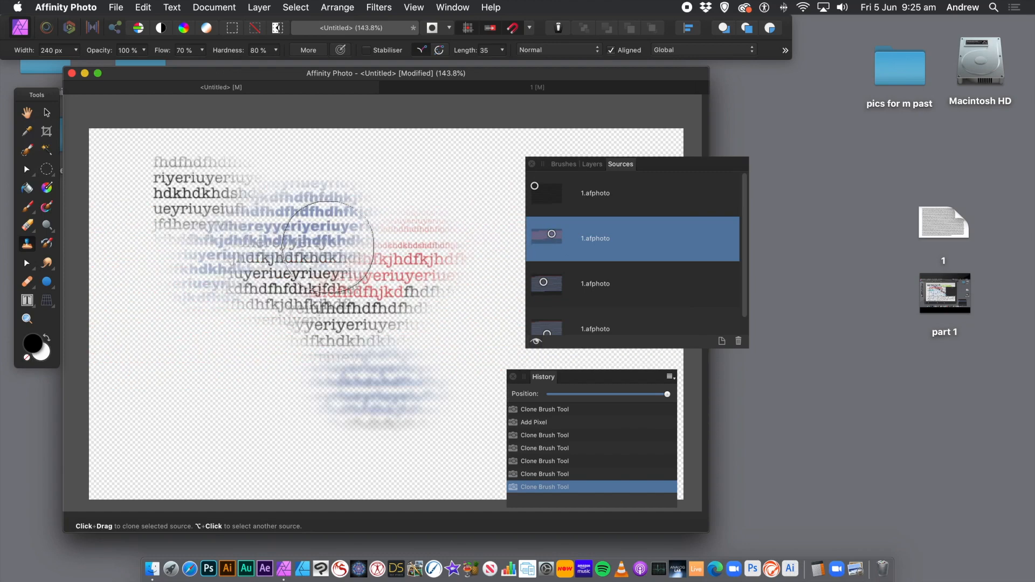
pyautogui.moveTo(234, 388)
pyautogui.mouseDown()
pyautogui.moveTo(173, 369)
pyautogui.moveTo(215, 332)
pyautogui.moveTo(173, 300)
pyautogui.moveTo(157, 324)
pyautogui.moveTo(270, 365)
pyautogui.moveTo(272, 377)
pyautogui.moveTo(196, 347)
pyautogui.moveTo(190, 393)
pyautogui.moveTo(270, 386)
pyautogui.mouseUp()
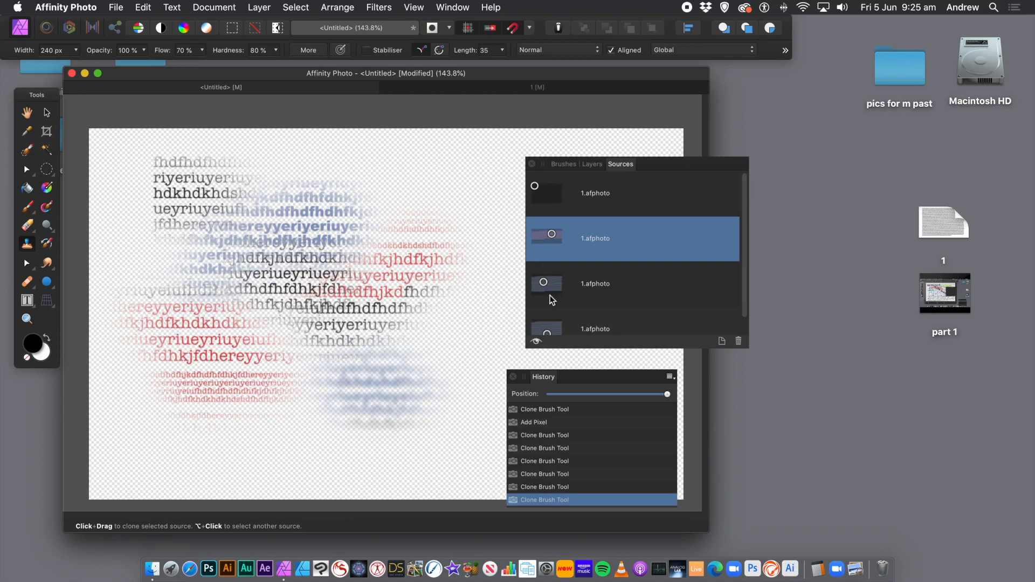
# Add a new pixel layer and clone patches of the sharp blue Arial Black source onto the collage's lower middle, left edge and bottom.
pyautogui.click(258, 7)
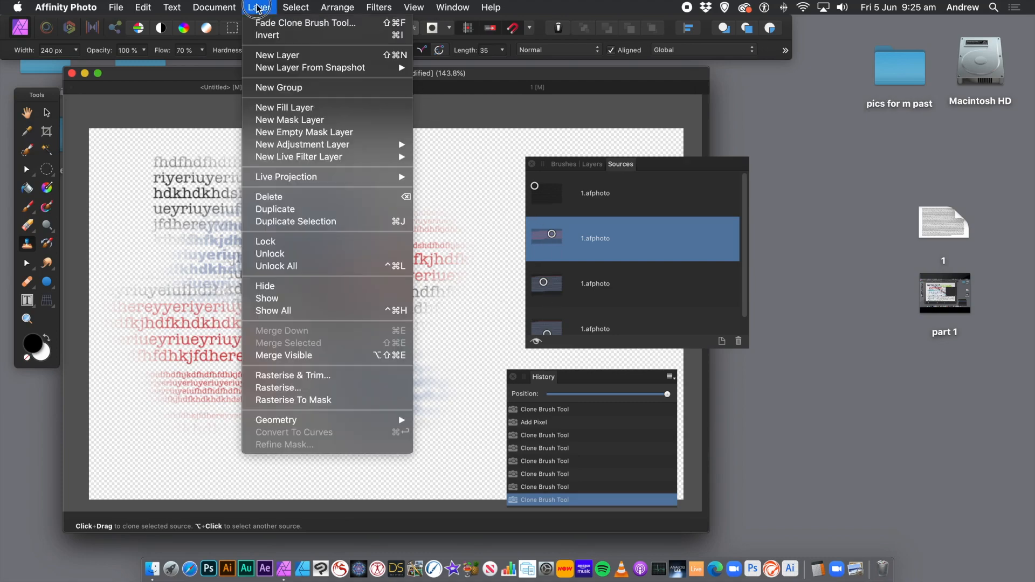
pyautogui.click(270, 56)
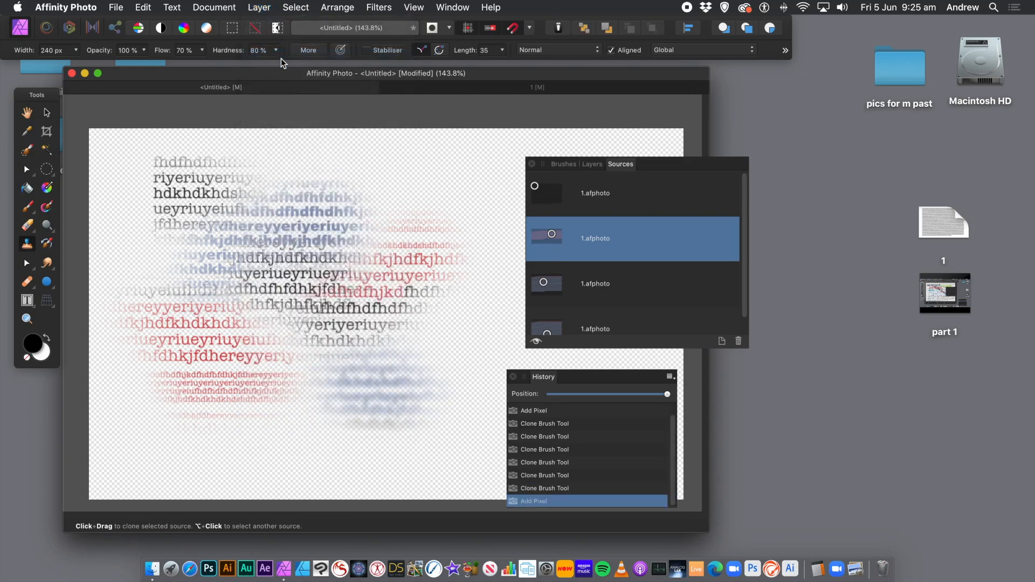
pyautogui.click(554, 292)
pyautogui.moveTo(557, 289)
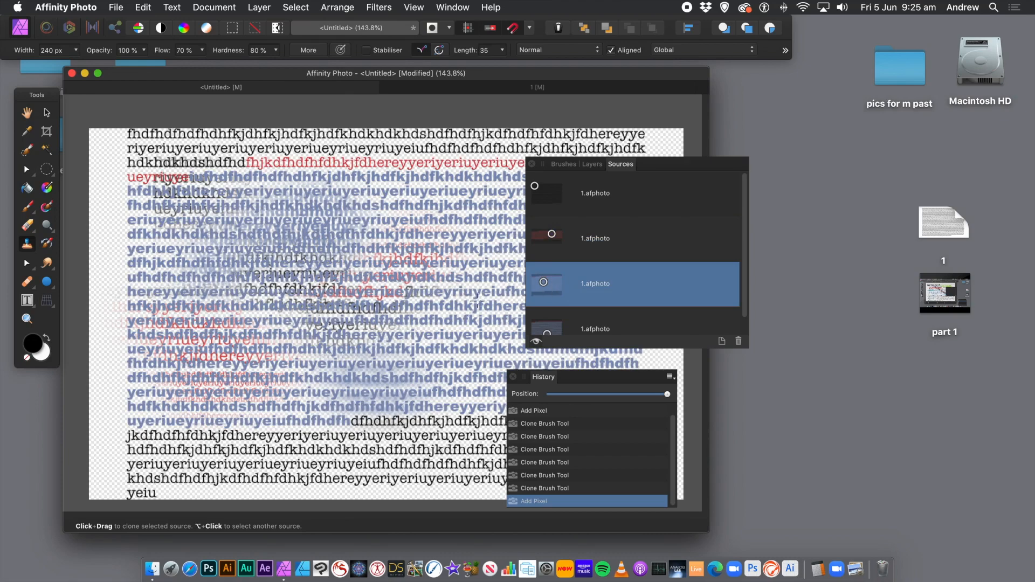
pyautogui.keyDown('alt'); pyautogui.click(477, 301); pyautogui.keyUp('alt')
pyautogui.moveTo(435, 350)
pyautogui.mouseDown()
pyautogui.moveTo(462, 347)
pyautogui.moveTo(483, 324)
pyautogui.moveTo(463, 351)
pyautogui.mouseUp()
pyautogui.moveTo(322, 372)
pyautogui.mouseDown()
pyautogui.moveTo(273, 374)
pyautogui.moveTo(329, 394)
pyautogui.moveTo(265, 370)
pyautogui.moveTo(440, 329)
pyautogui.mouseUp()
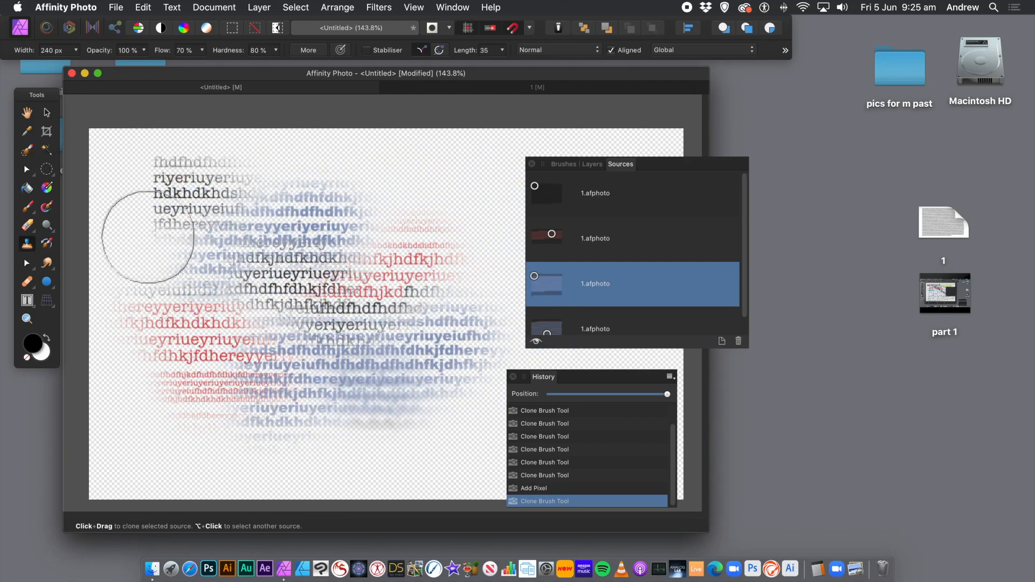
pyautogui.moveTo(184, 291)
pyautogui.mouseDown()
pyautogui.moveTo(139, 244)
pyautogui.moveTo(173, 305)
pyautogui.mouseUp()
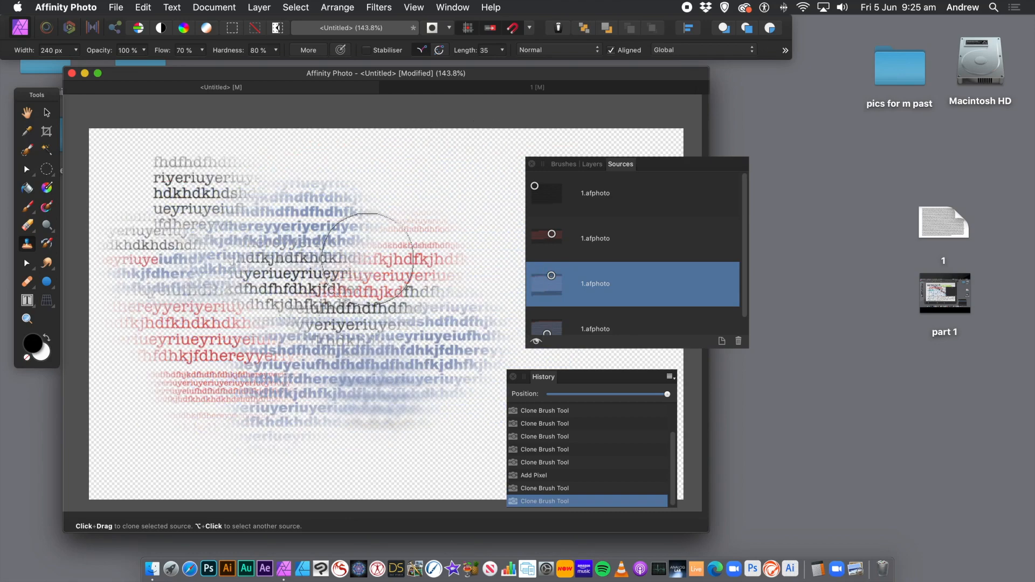
pyautogui.moveTo(370, 220)
pyautogui.mouseDown()
pyautogui.moveTo(304, 398)
pyautogui.moveTo(249, 424)
pyautogui.moveTo(288, 417)
pyautogui.moveTo(167, 431)
pyautogui.moveTo(261, 421)
pyautogui.moveTo(397, 429)
pyautogui.moveTo(283, 437)
pyautogui.moveTo(321, 430)
pyautogui.moveTo(290, 427)
pyautogui.mouseUp()
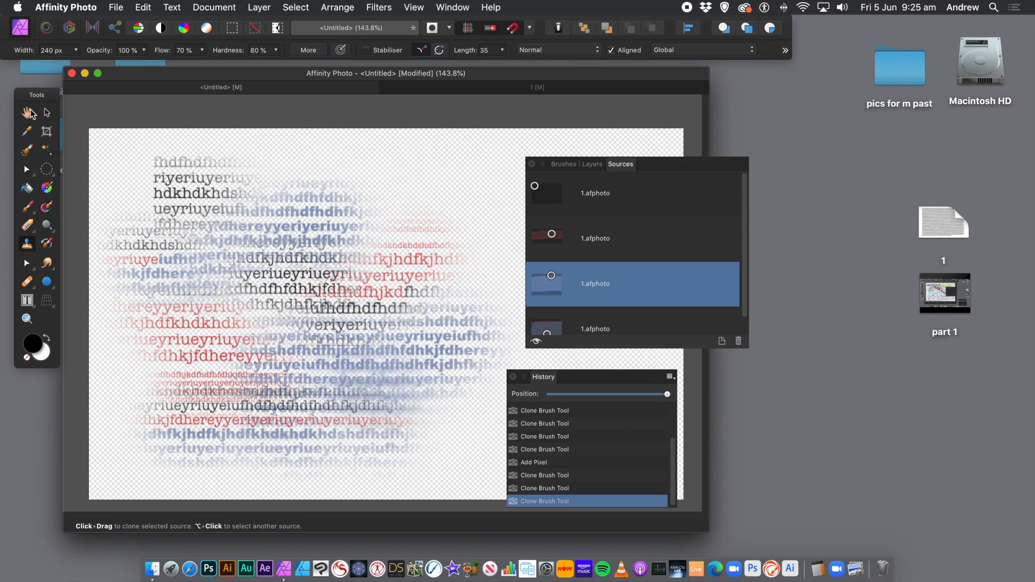
# Scale the new cloned layer to about 60% in the canvas's lower-left corner and scatter duplicates of it across the collage.
pyautogui.click(46, 113)
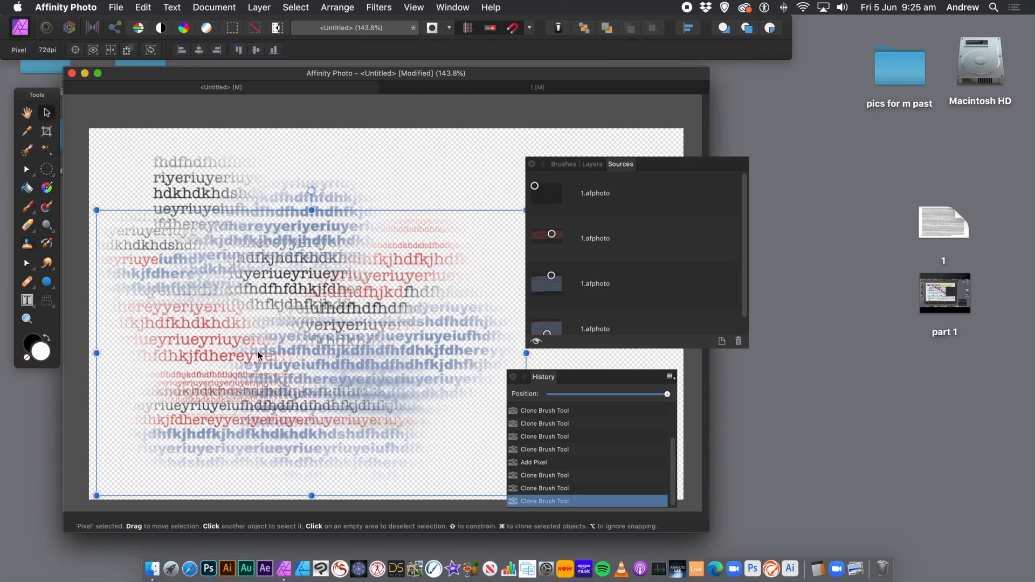
pyautogui.moveTo(96, 210); pyautogui.dragTo(271, 326)
pyautogui.moveTo(387, 428); pyautogui.dragTo(214, 440)
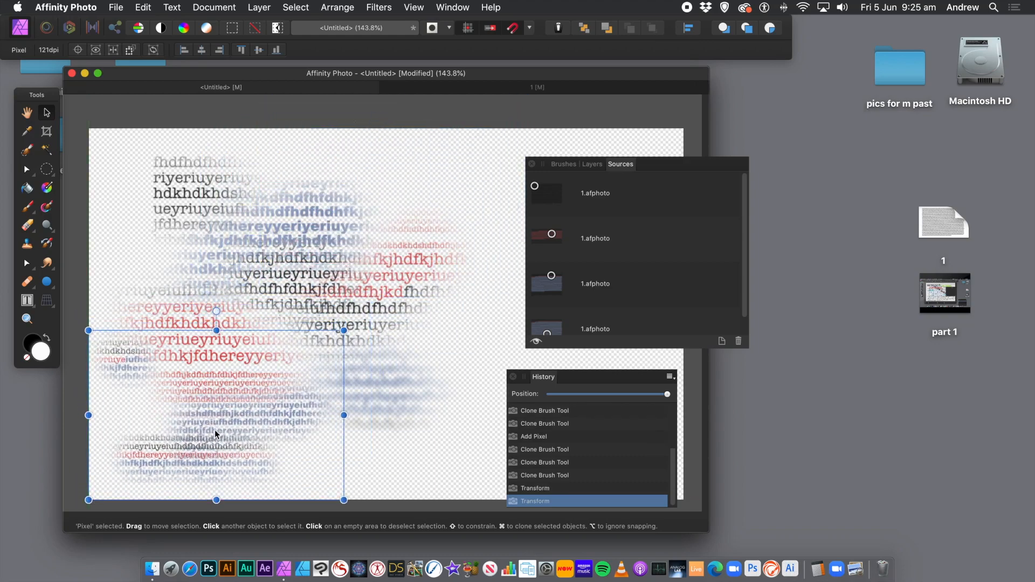
pyautogui.moveTo(227, 423); pyautogui.dragTo(183, 261)
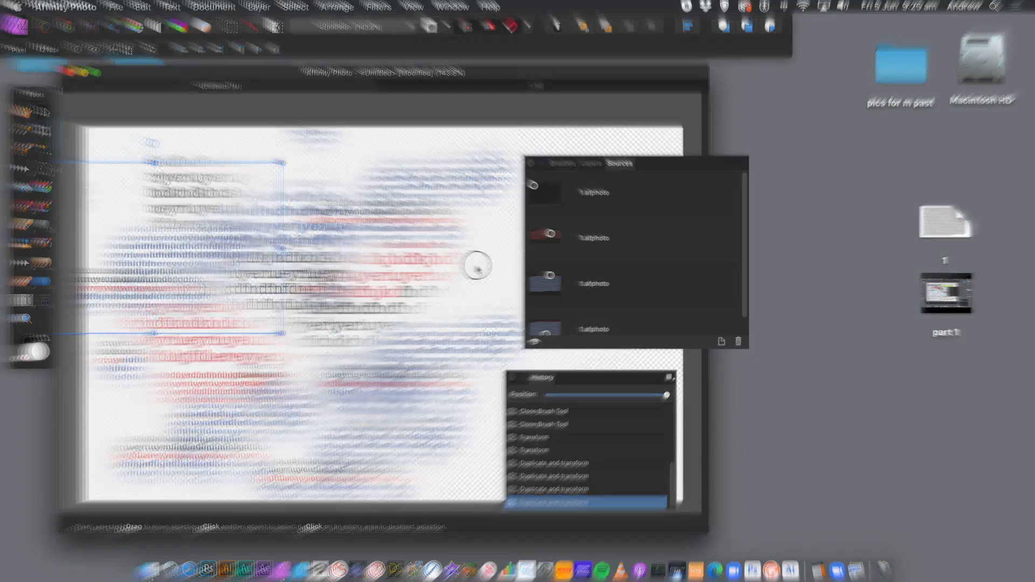